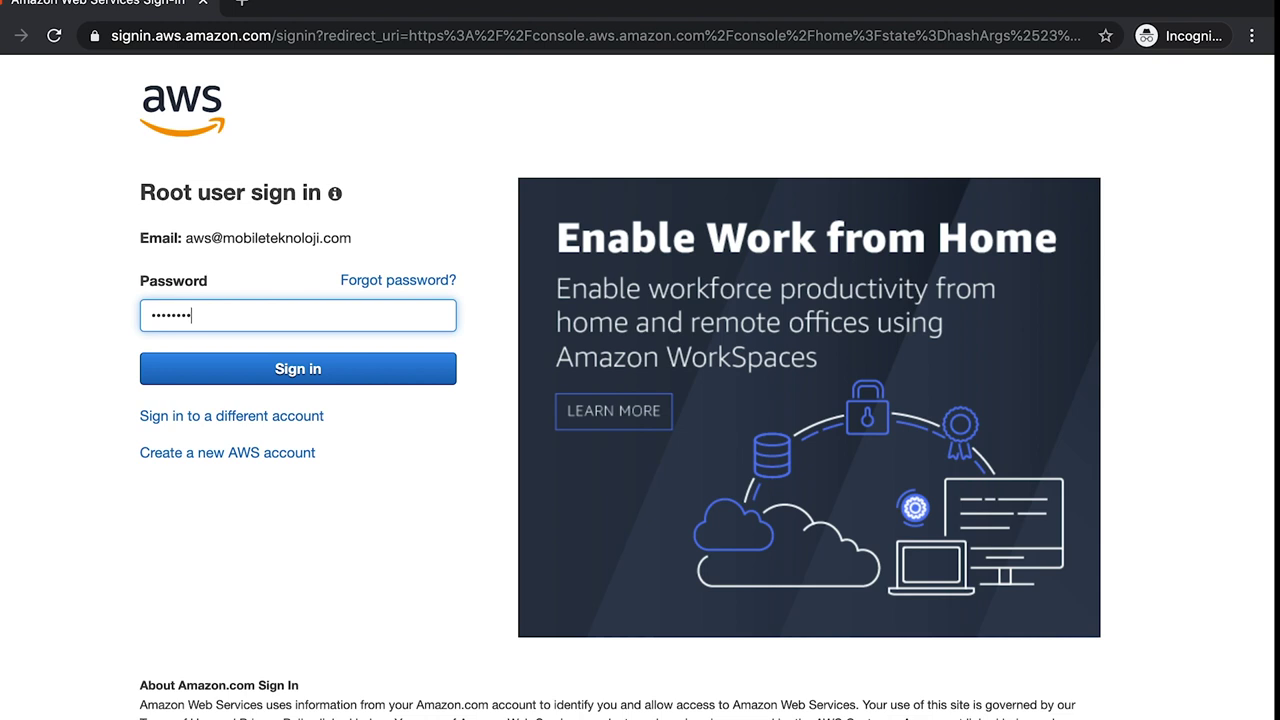
Complete the root user sign-in and open the IAM service in the AWS console
{"action": "key", "text": "Return"}
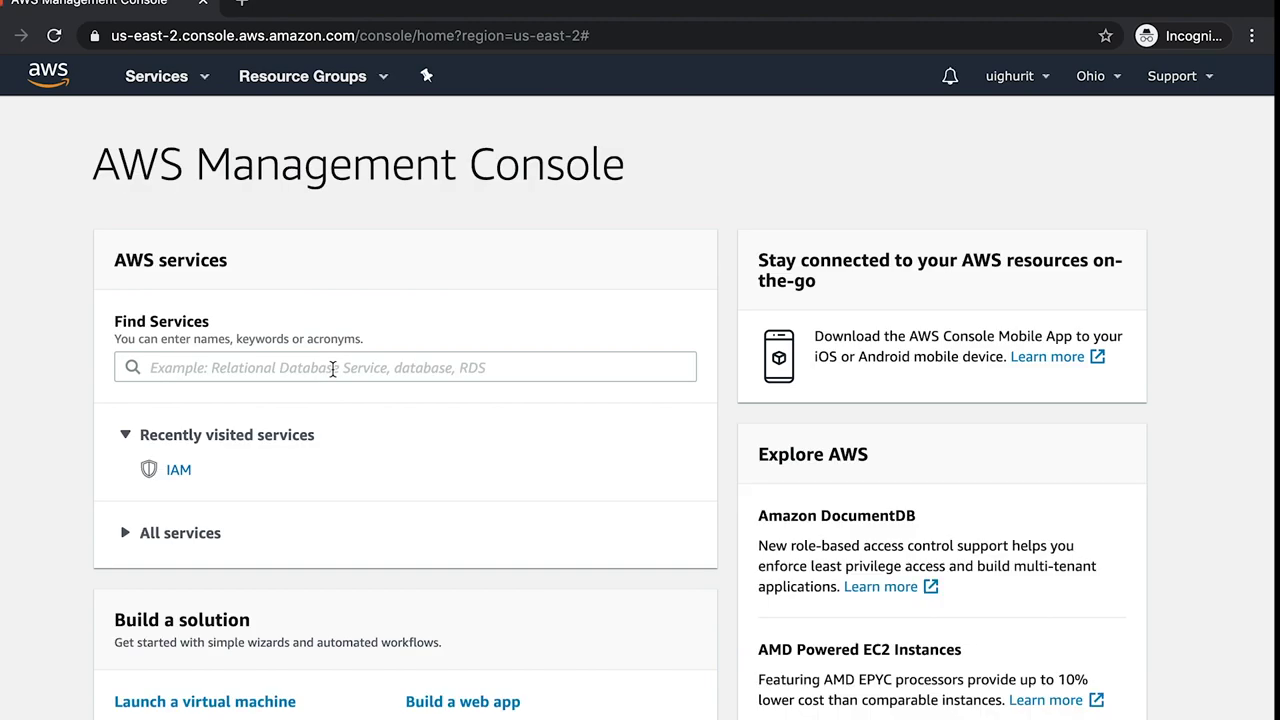
{"action": "left_click", "coordinate": [203, 78]}
{"action": "type", "text": "IAM"}
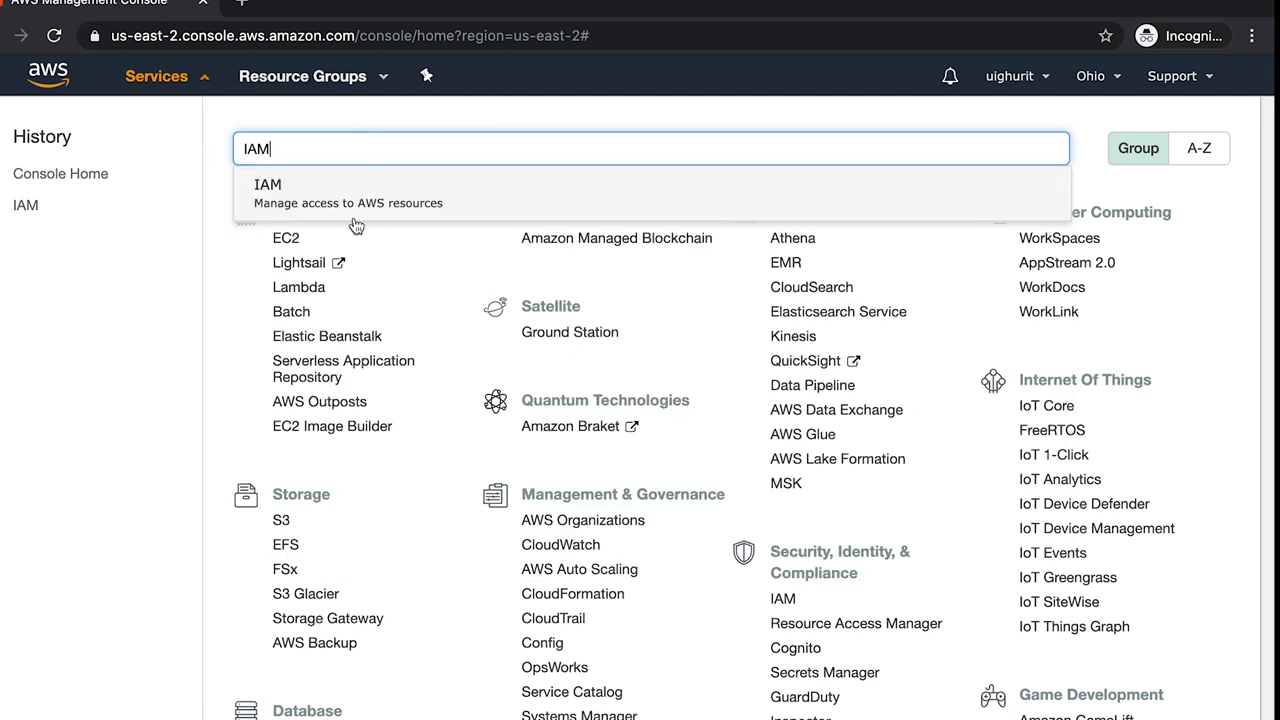
{"action": "left_click", "coordinate": [376, 194]}
{"action": "key", "text": "ctrl+Left"}
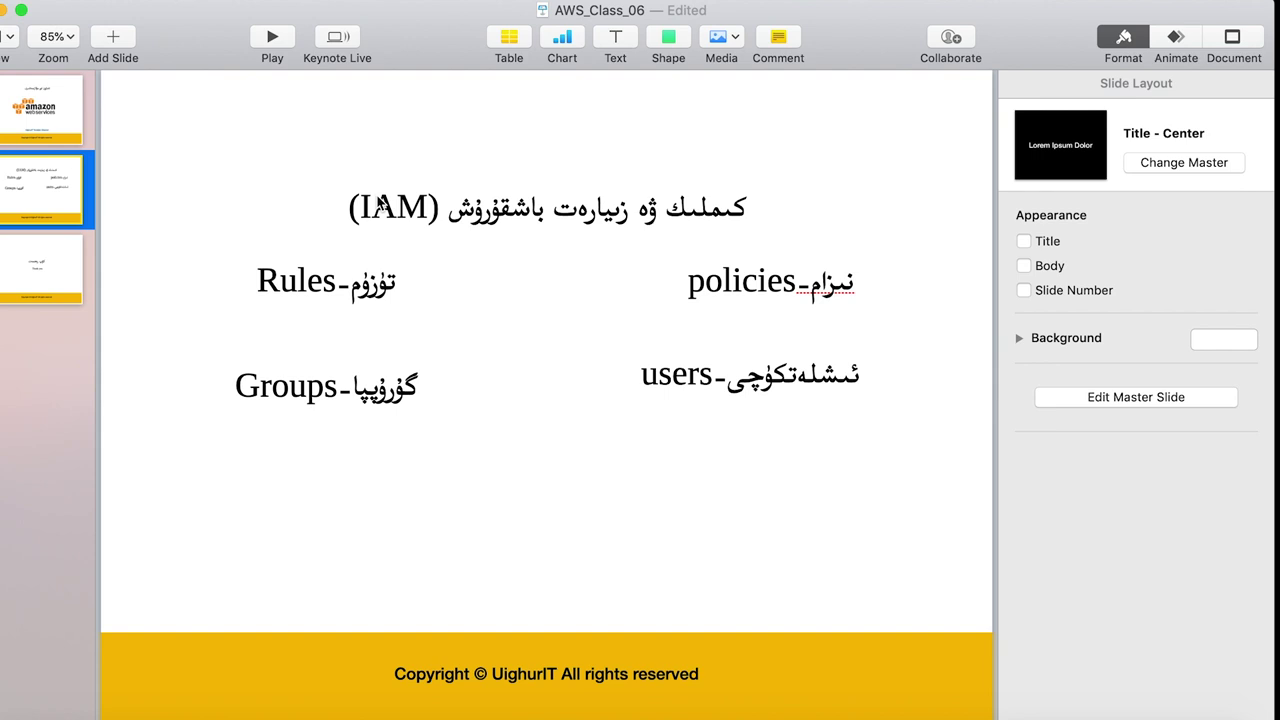
{"action": "key", "text": "ctrl+Right"}
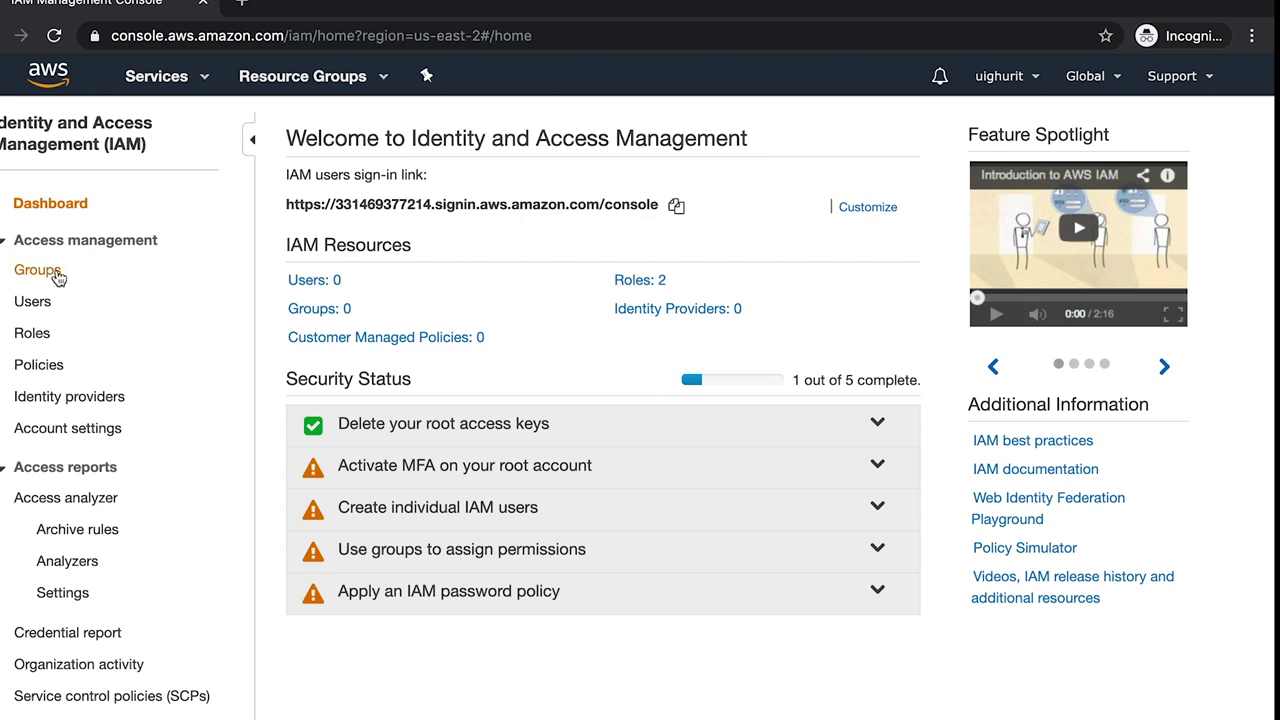
Open the IAM policies list and look through the existing AWS managed policies
{"action": "left_click", "coordinate": [40, 366]}
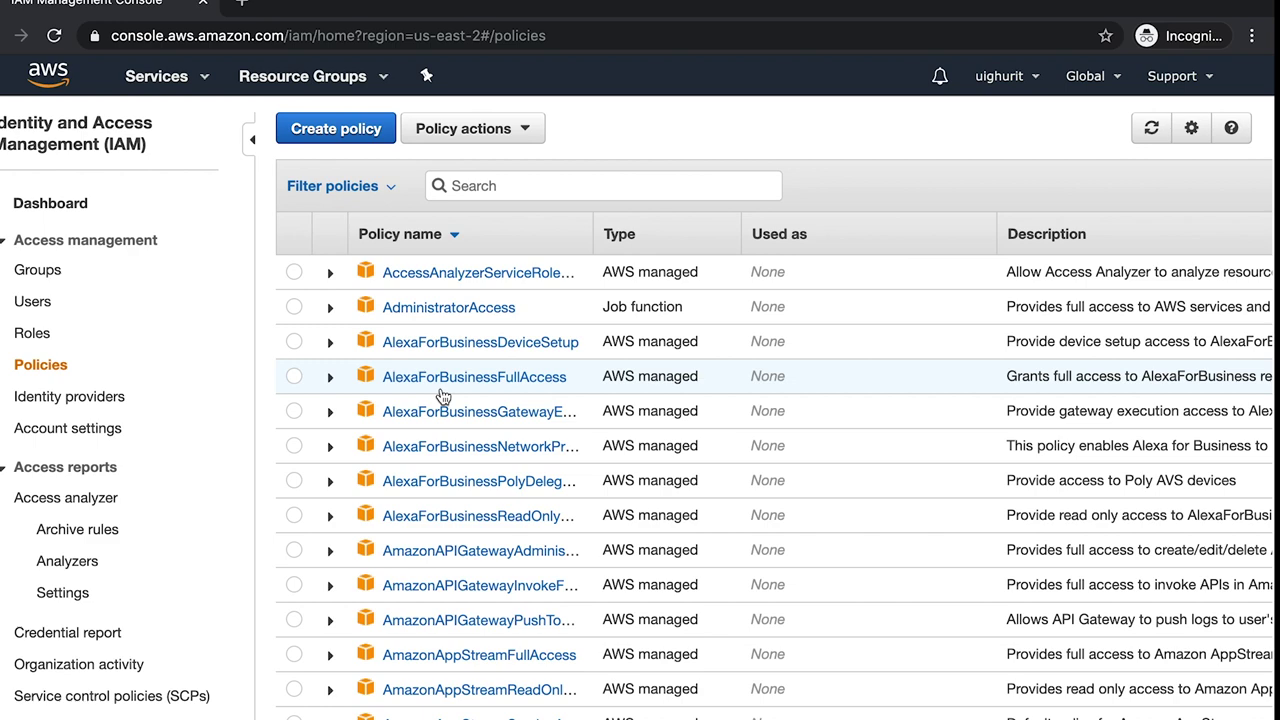
{"action": "scroll", "coordinate": [432, 444], "scroll_direction": "down", "scroll_amount": 2}
{"action": "scroll", "coordinate": [432, 444], "scroll_direction": "down", "scroll_amount": 5}
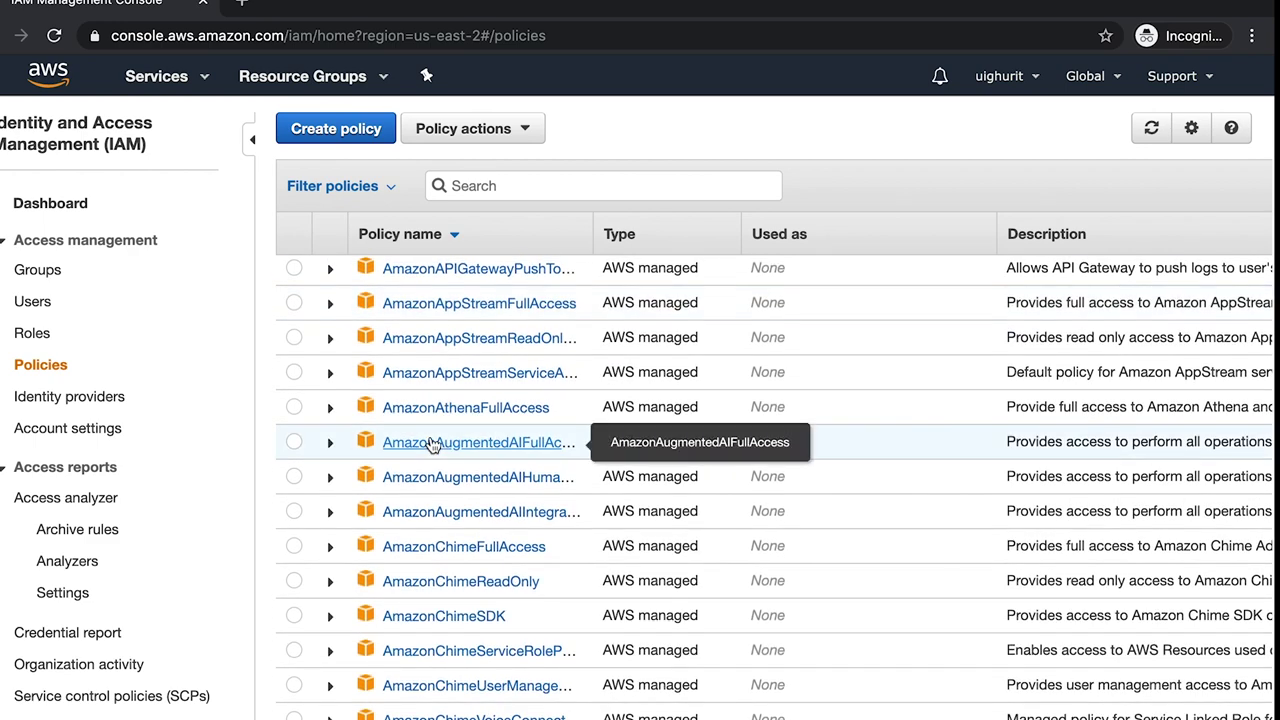
{"action": "key", "text": "super+Tab"}
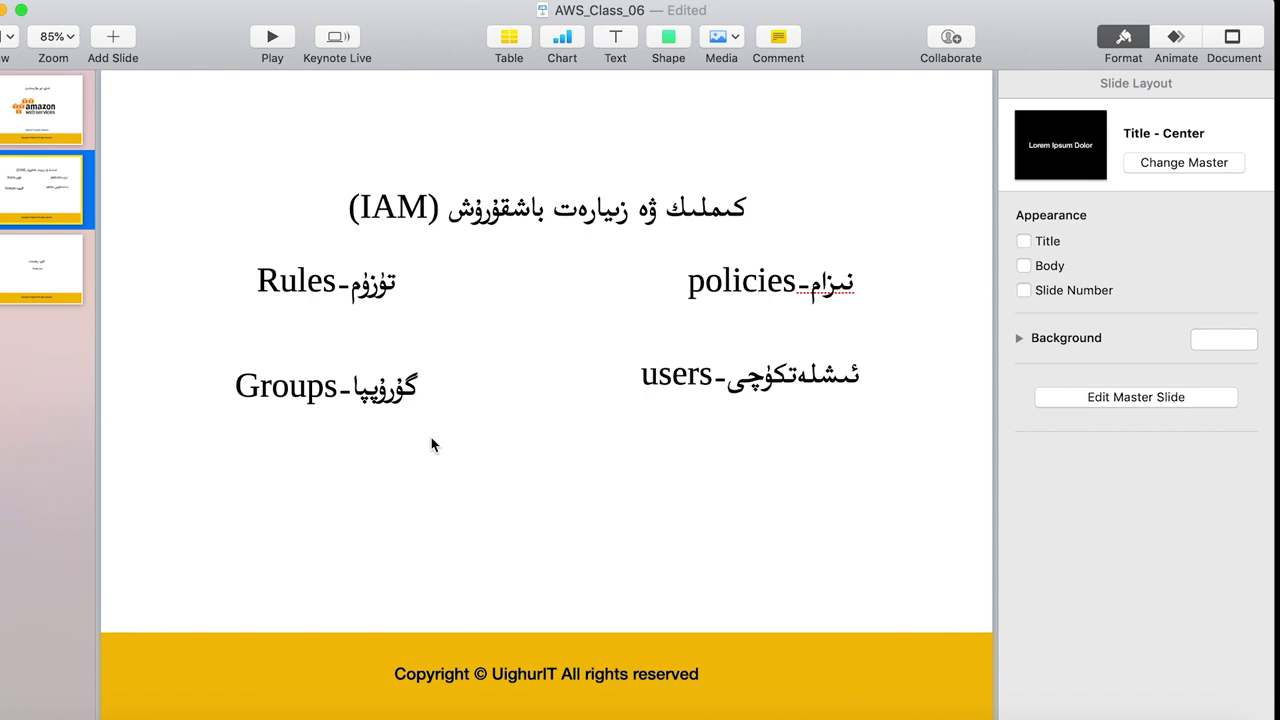
{"action": "key", "text": "super+Tab"}
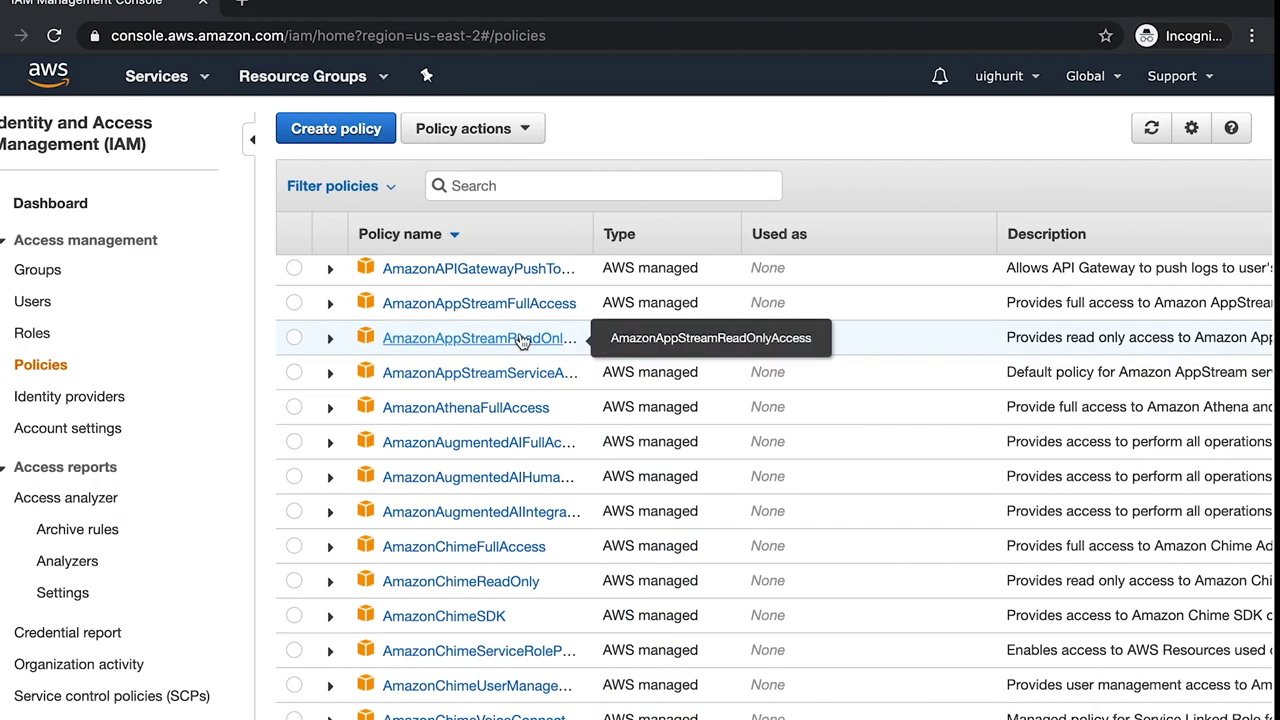
{"action": "scroll", "coordinate": [488, 438], "scroll_direction": "up", "scroll_amount": 4}
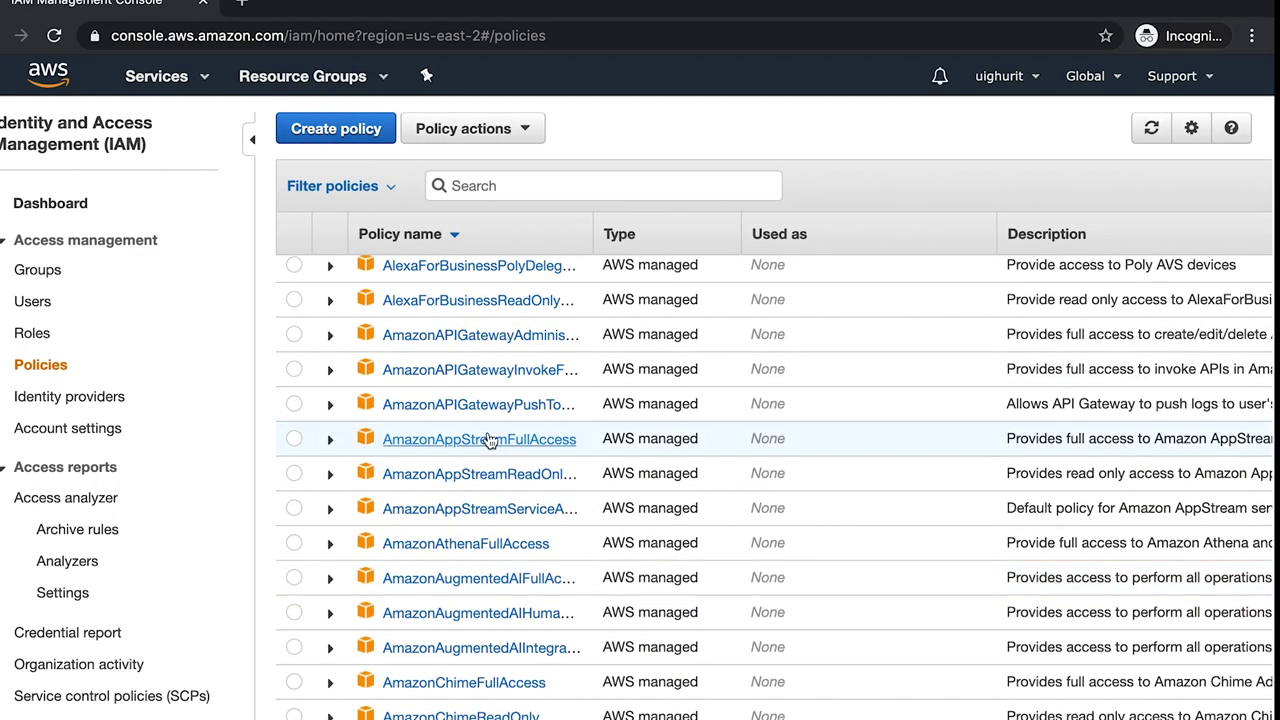
{"action": "scroll", "coordinate": [490, 440], "scroll_direction": "up", "scroll_amount": 4}
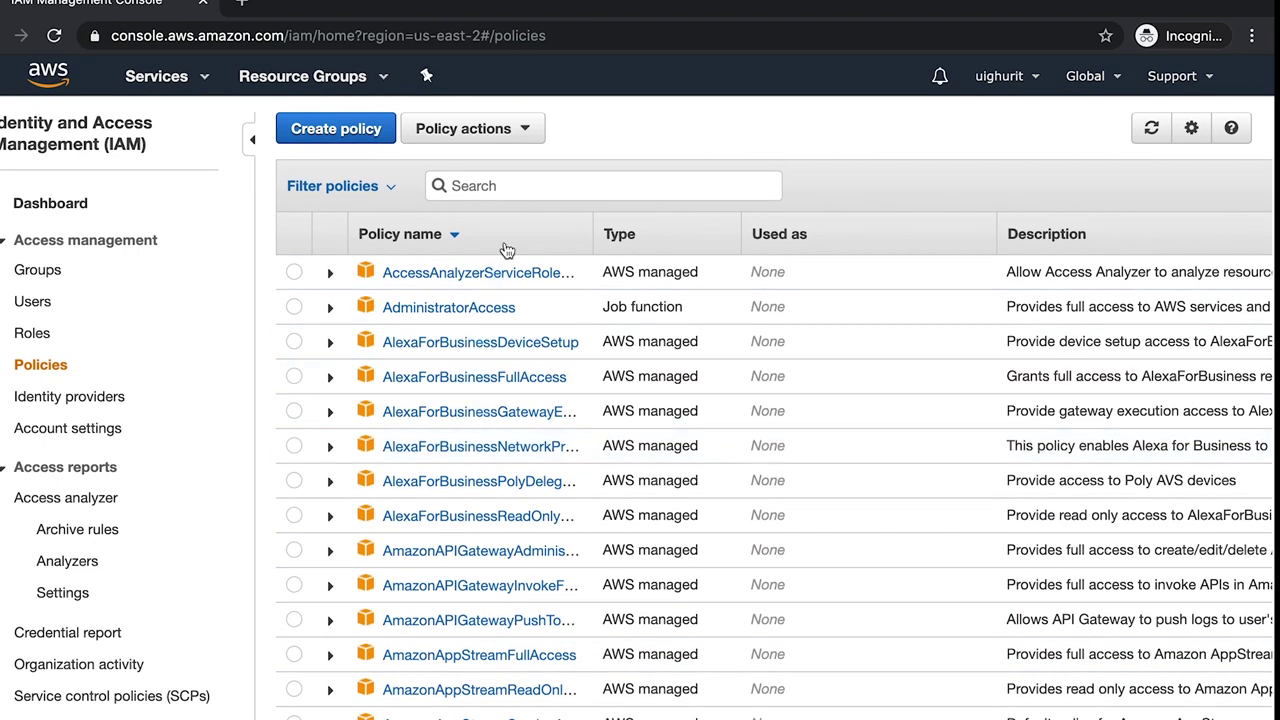
Start creating a new policy in the visual editor and choose EC2 as its service
{"action": "left_click", "coordinate": [360, 140]}
{"action": "left_click", "coordinate": [409, 392]}
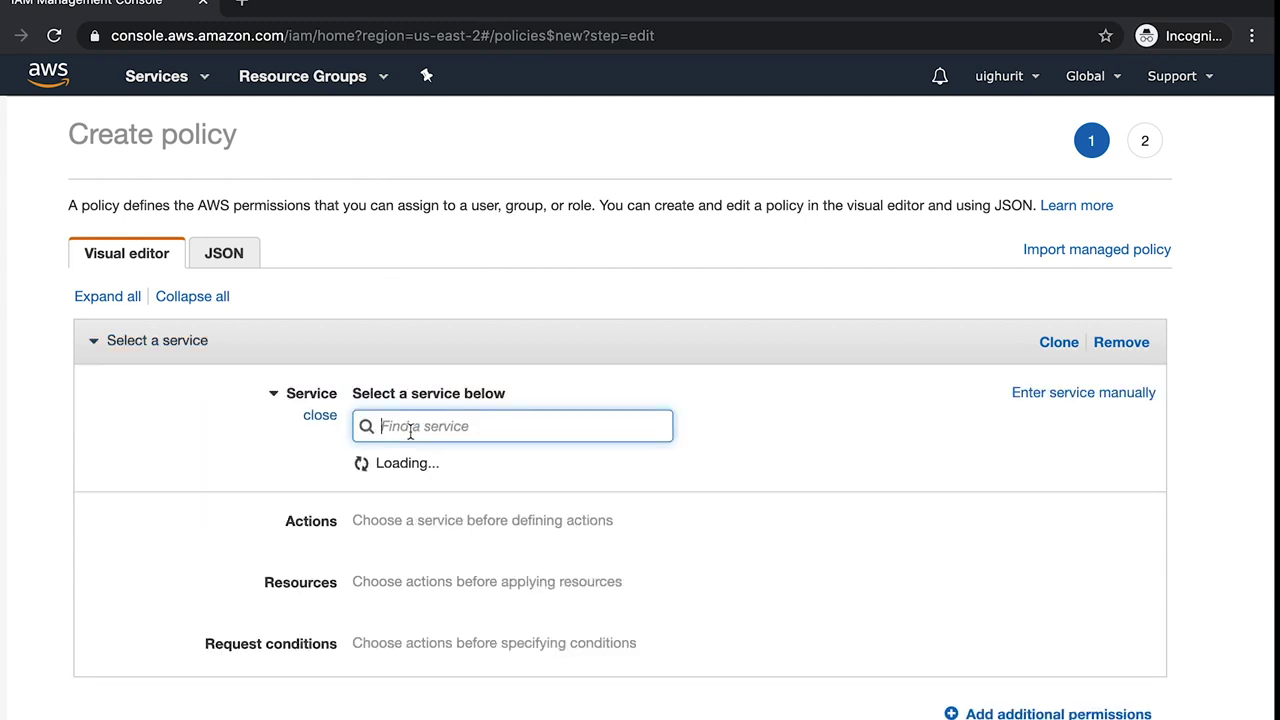
{"action": "scroll", "coordinate": [409, 424], "scroll_direction": "down", "scroll_amount": 1}
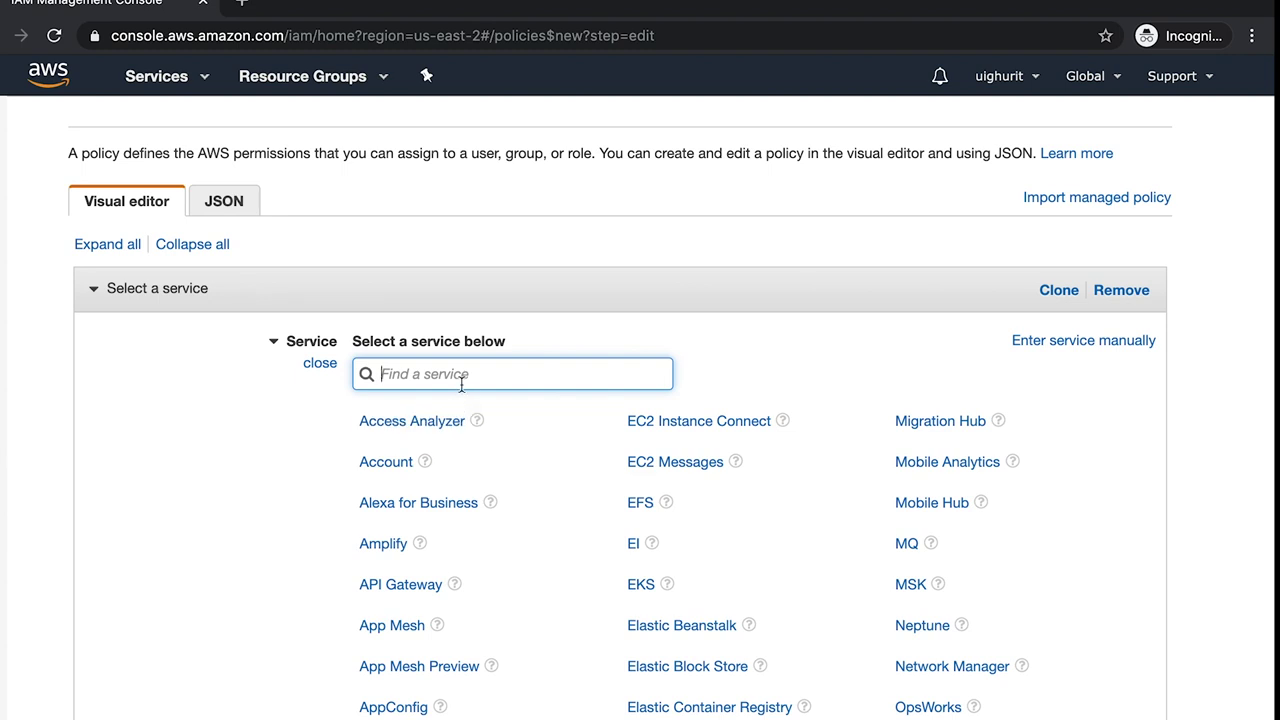
{"action": "type", "text": "EC2"}
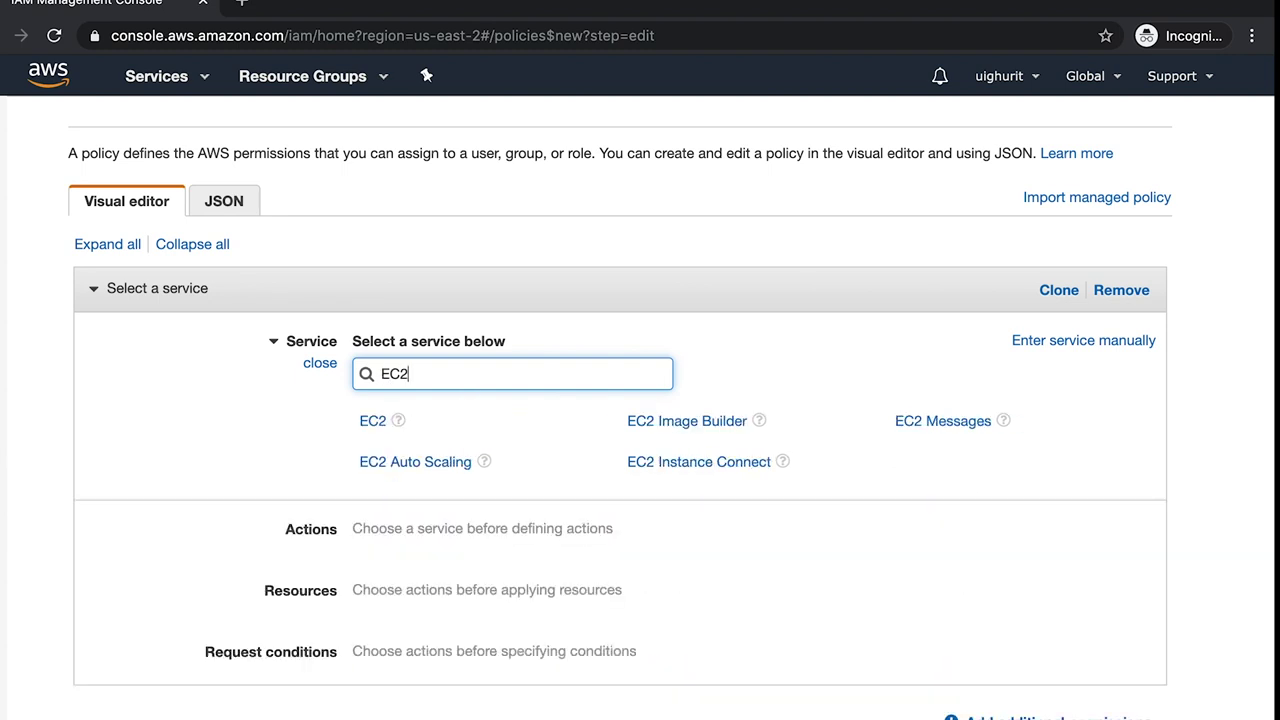
{"action": "left_click", "coordinate": [374, 424]}
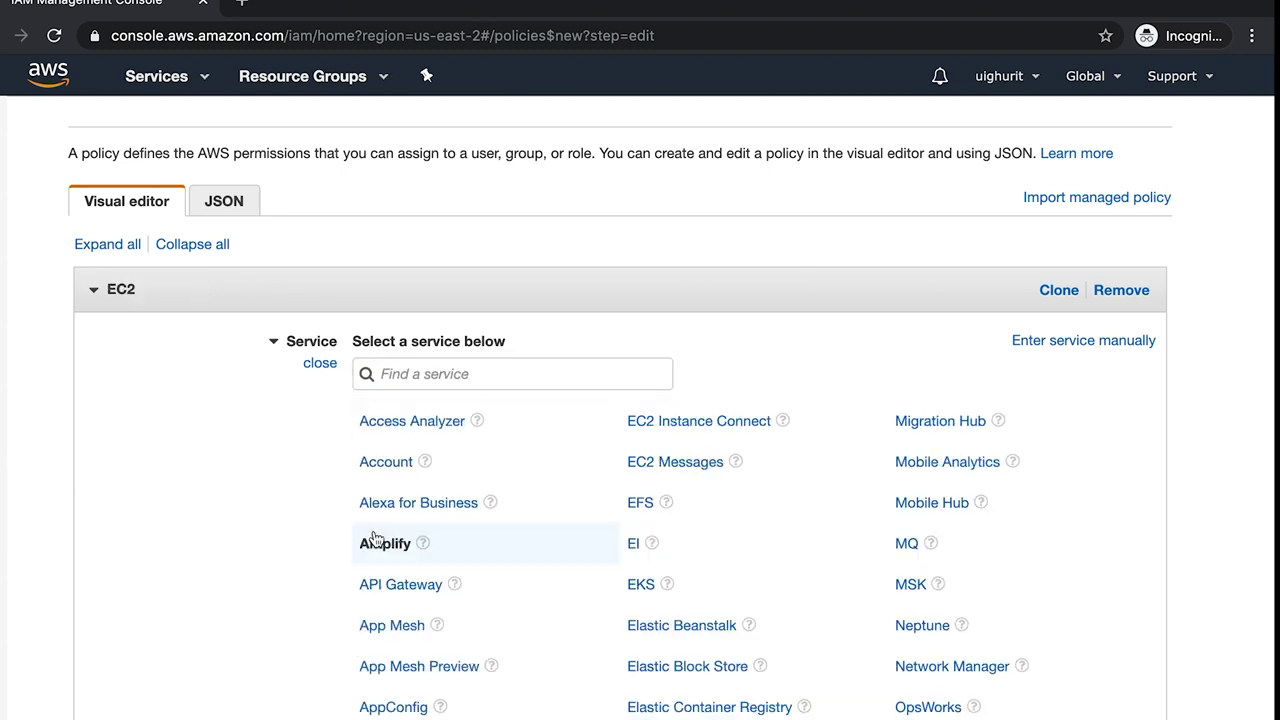
Allow only the Read access level for the policy's EC2 actions
{"action": "scroll", "coordinate": [438, 458], "scroll_direction": "down", "scroll_amount": 1}
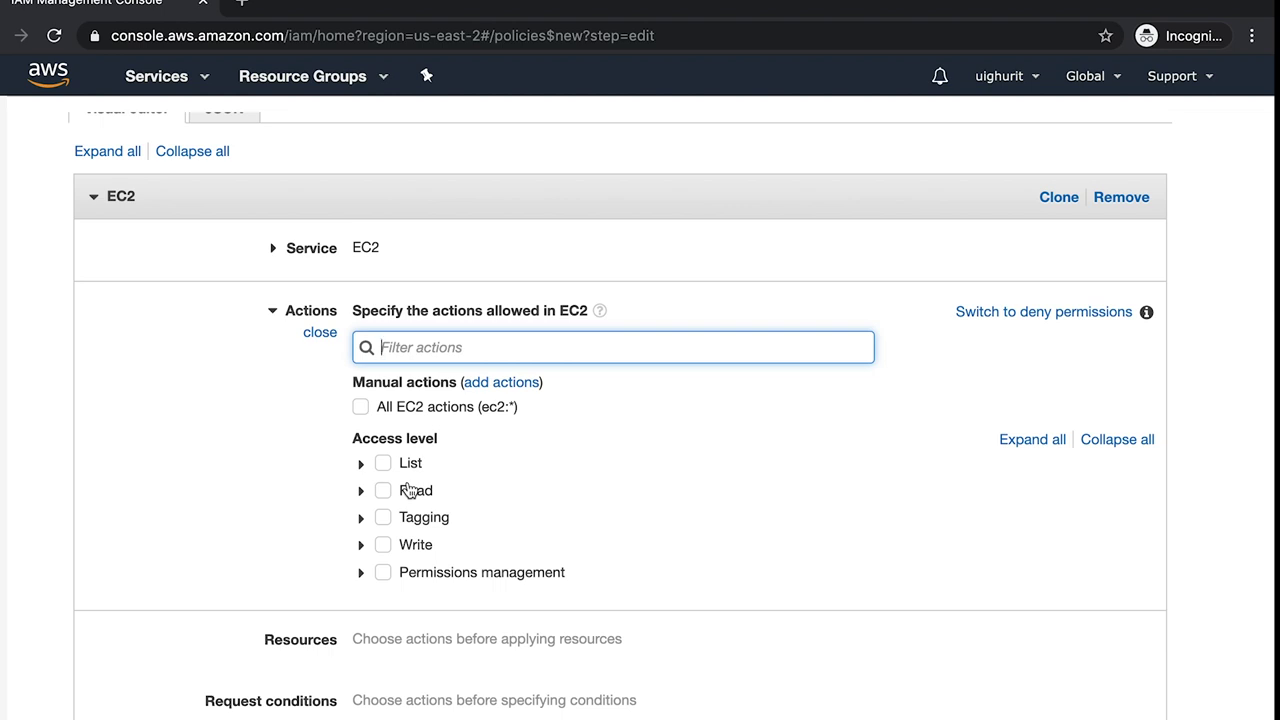
{"action": "scroll", "coordinate": [410, 490], "scroll_direction": "down", "scroll_amount": 1}
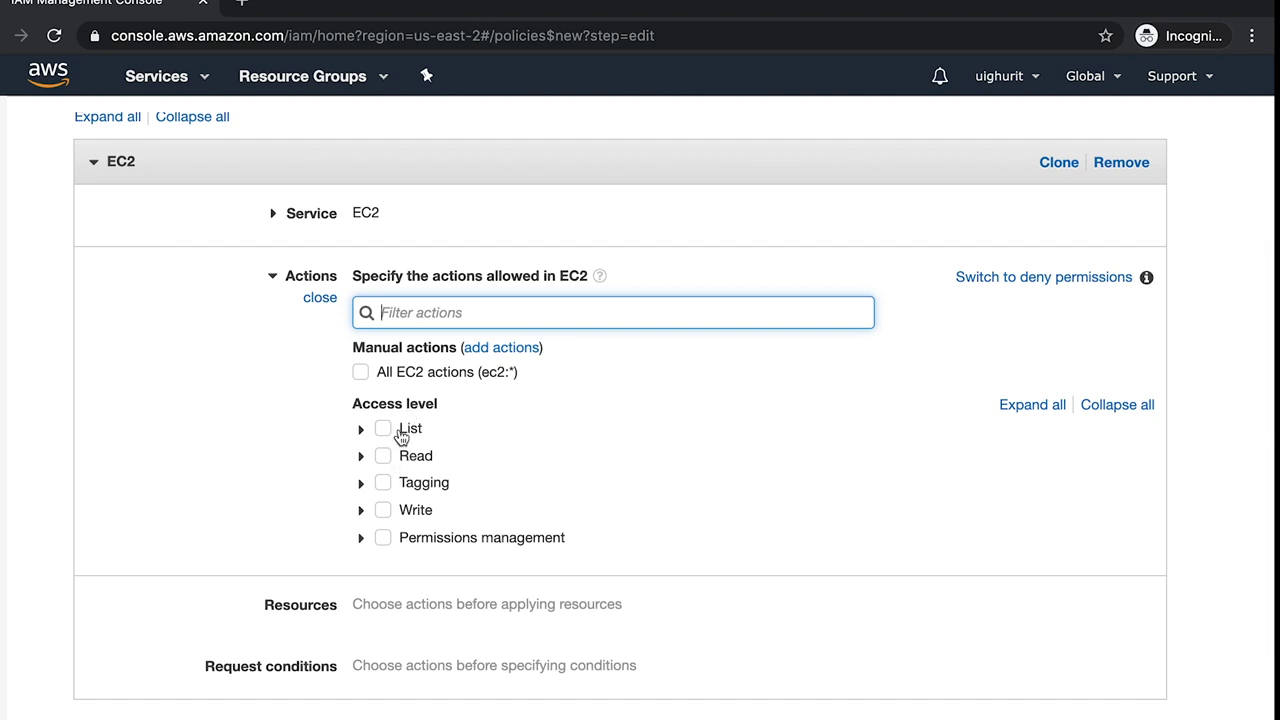
{"action": "left_click", "coordinate": [360, 372]}
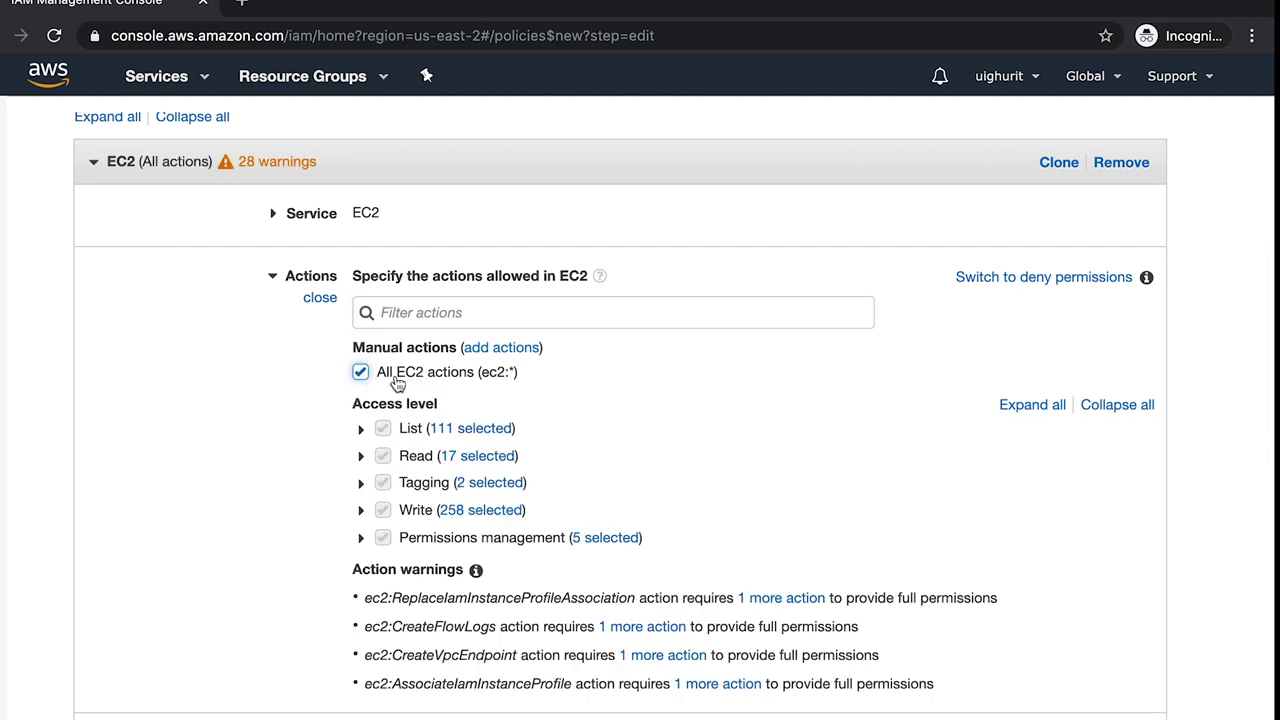
{"action": "left_click", "coordinate": [360, 372]}
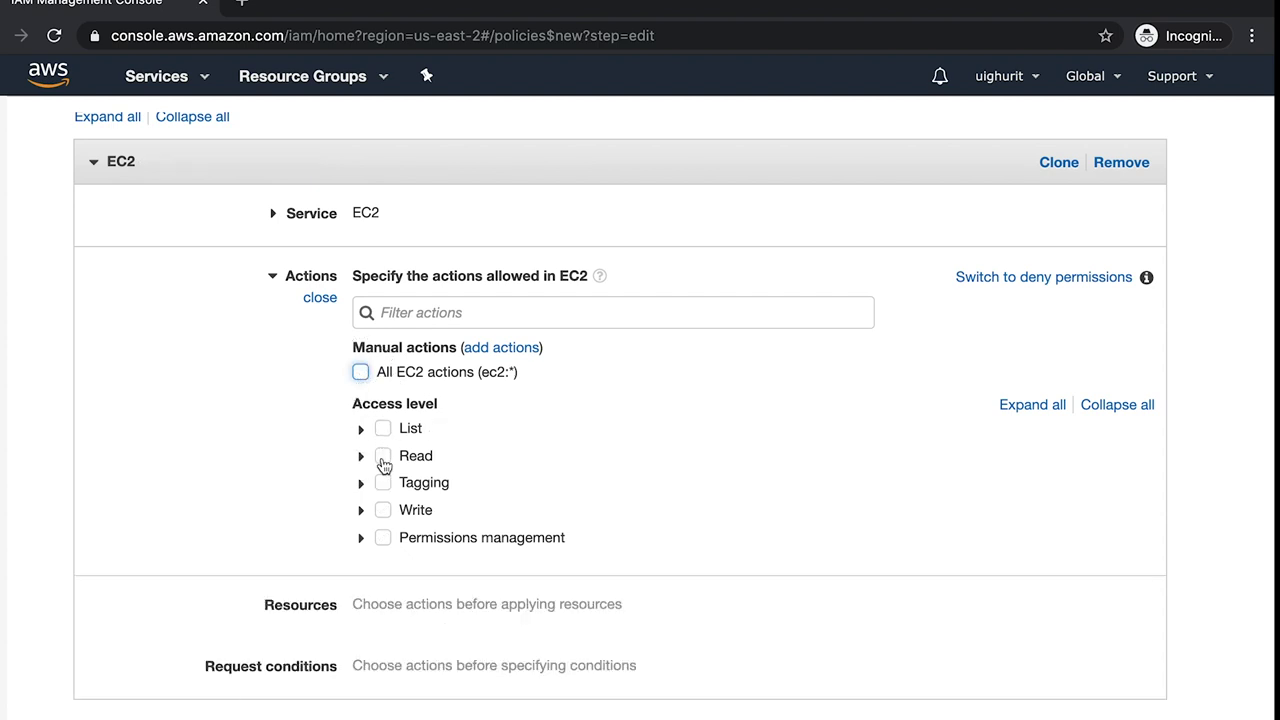
{"action": "left_click", "coordinate": [390, 457]}
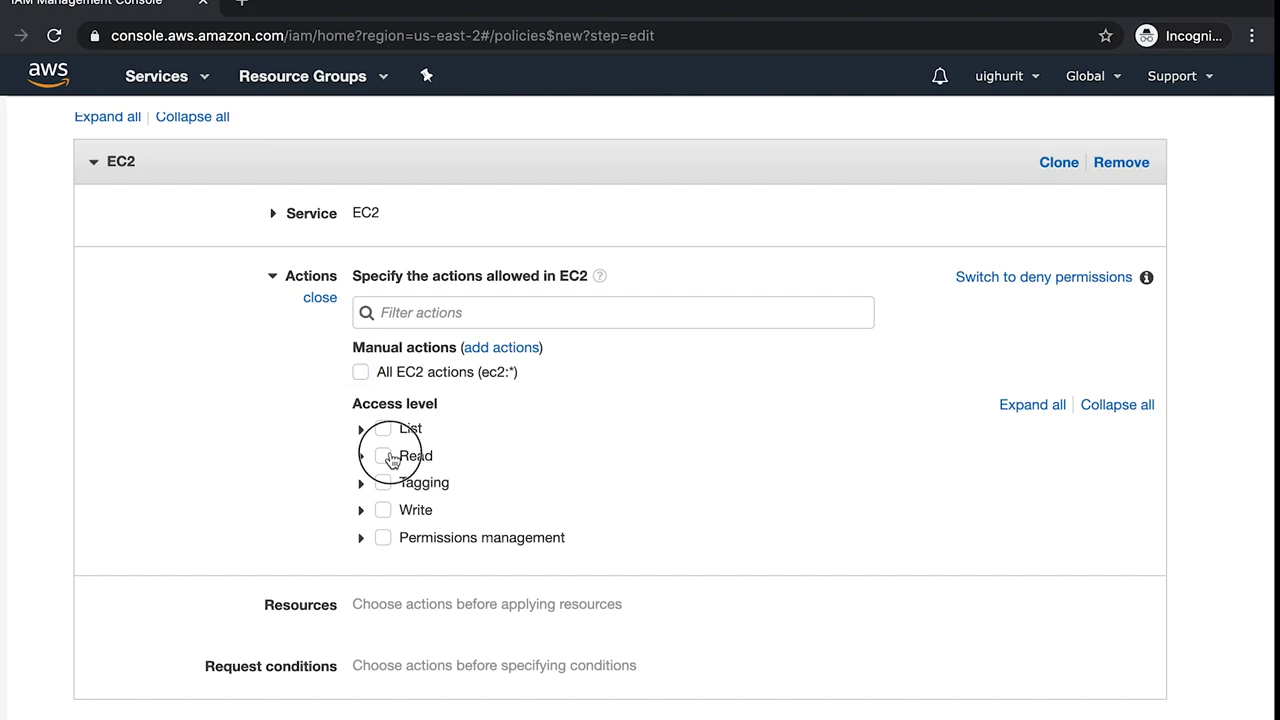
{"action": "scroll", "coordinate": [485, 479], "scroll_direction": "down", "scroll_amount": 1}
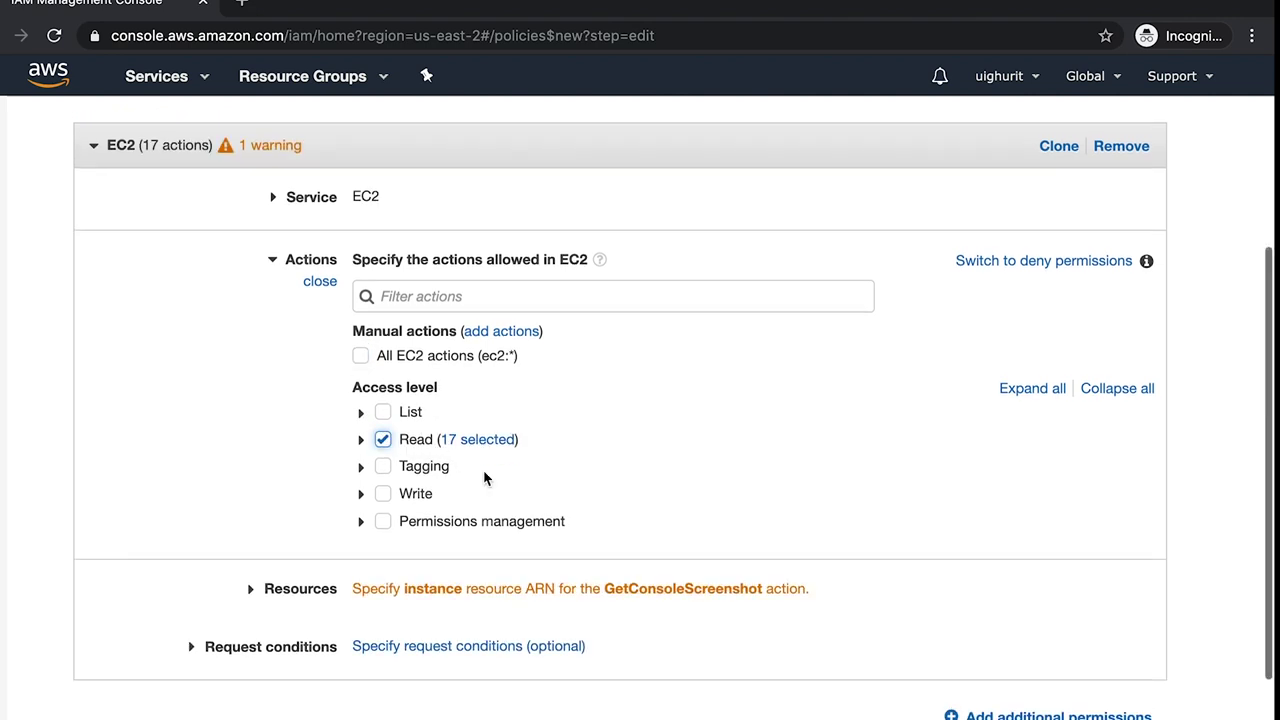
Apply the EC2 permissions to all resources and proceed to the policy review
{"action": "scroll", "coordinate": [449, 508], "scroll_direction": "down", "scroll_amount": 2}
{"action": "left_click", "coordinate": [415, 485]}
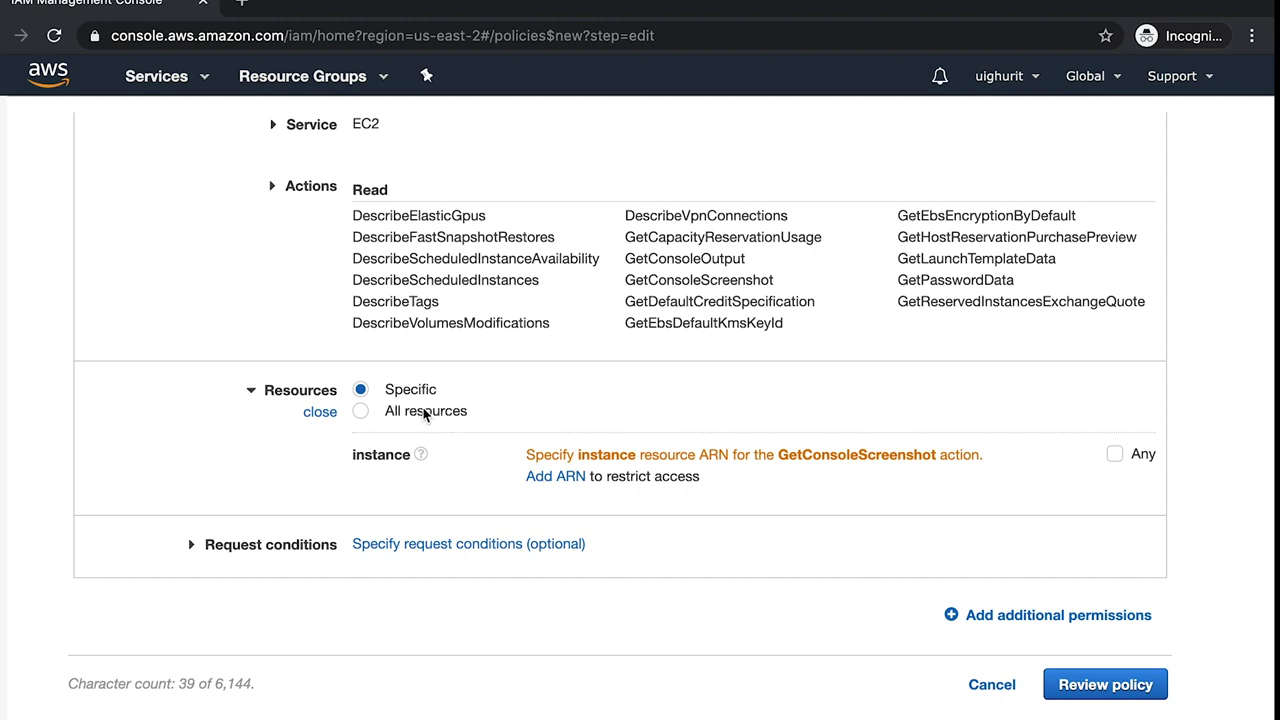
{"action": "left_click", "coordinate": [361, 411]}
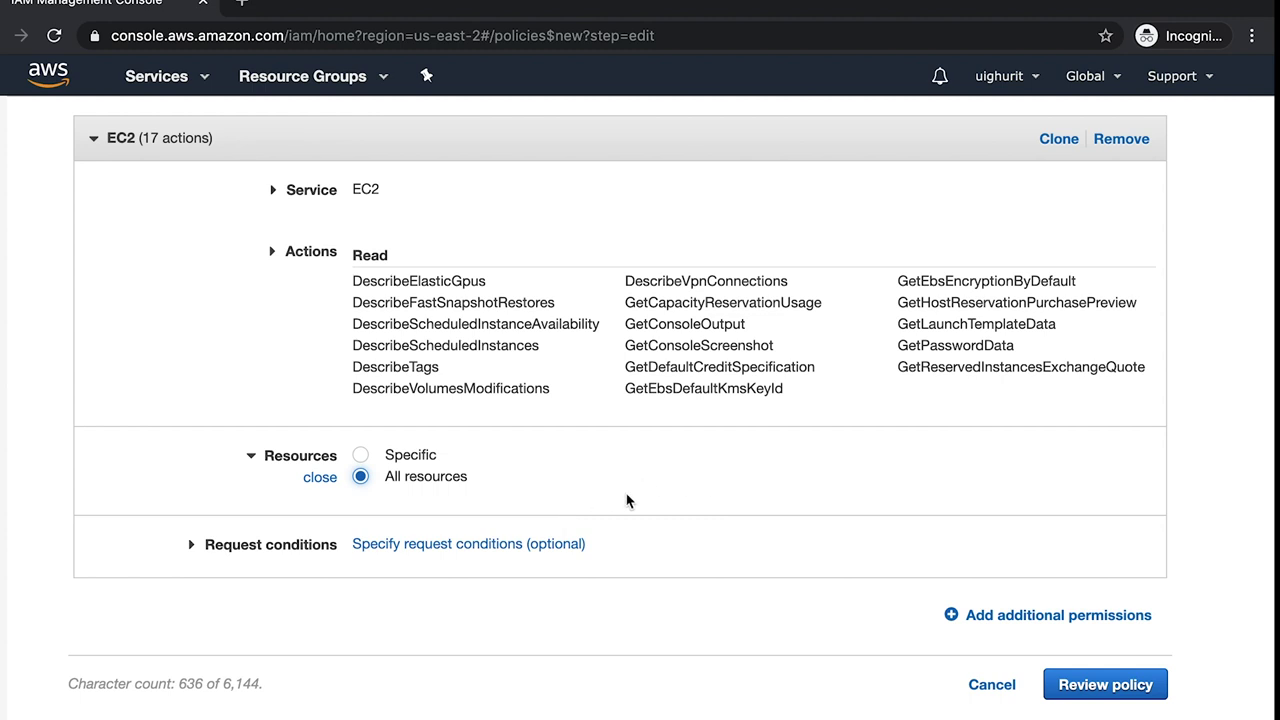
{"action": "left_click", "coordinate": [1080, 688]}
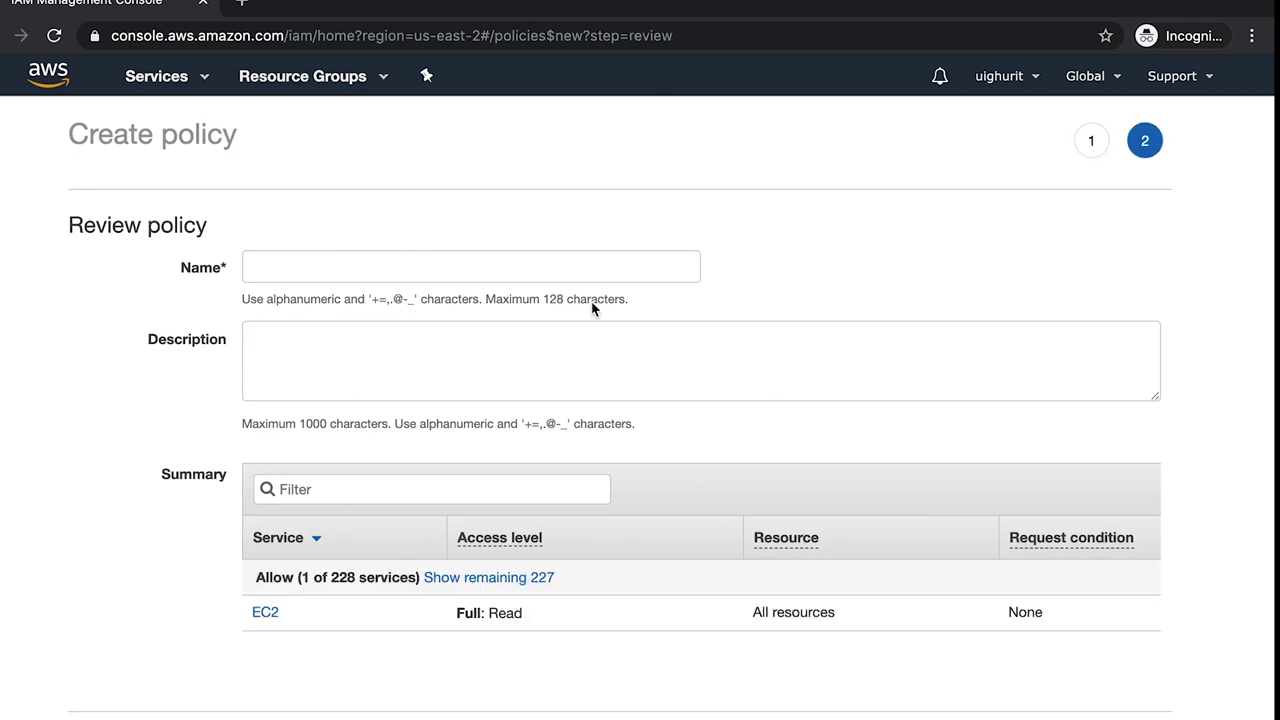
Name the policy Custom_Policy, describe it as "Read only for EC2", and create it
{"action": "left_click", "coordinate": [553, 272]}
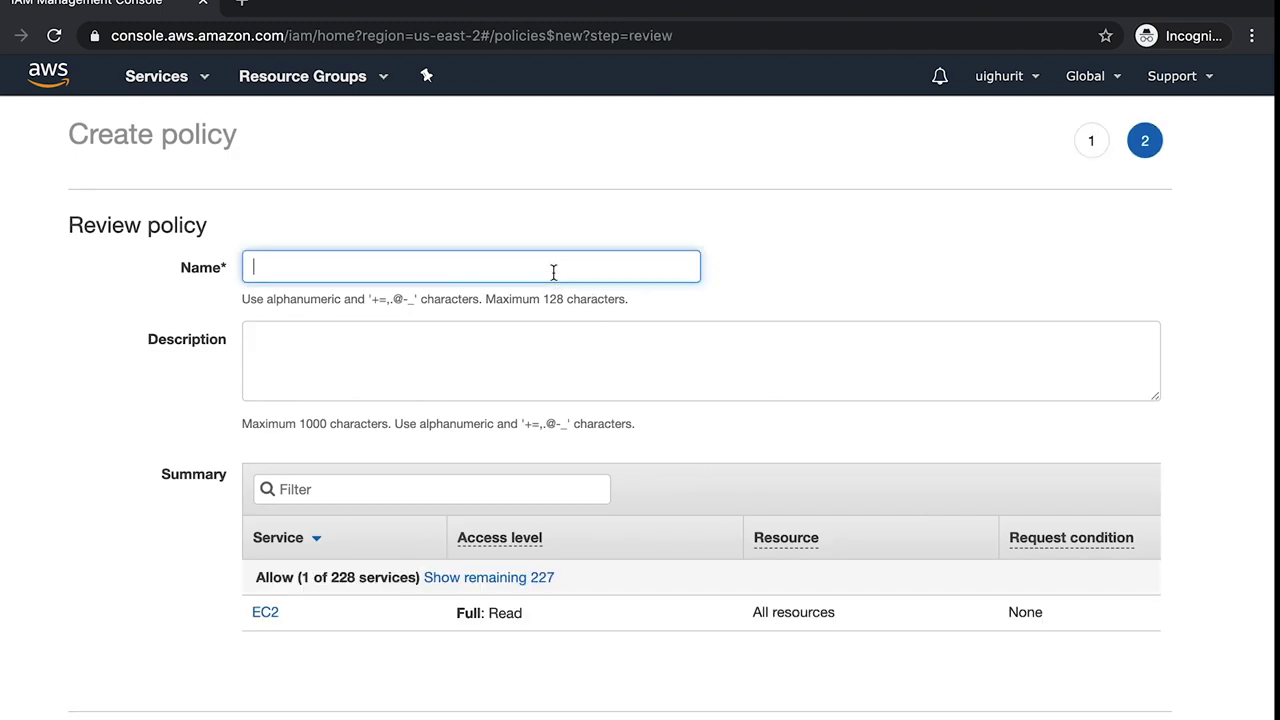
{"action": "type", "text": "Custom_Policy"}
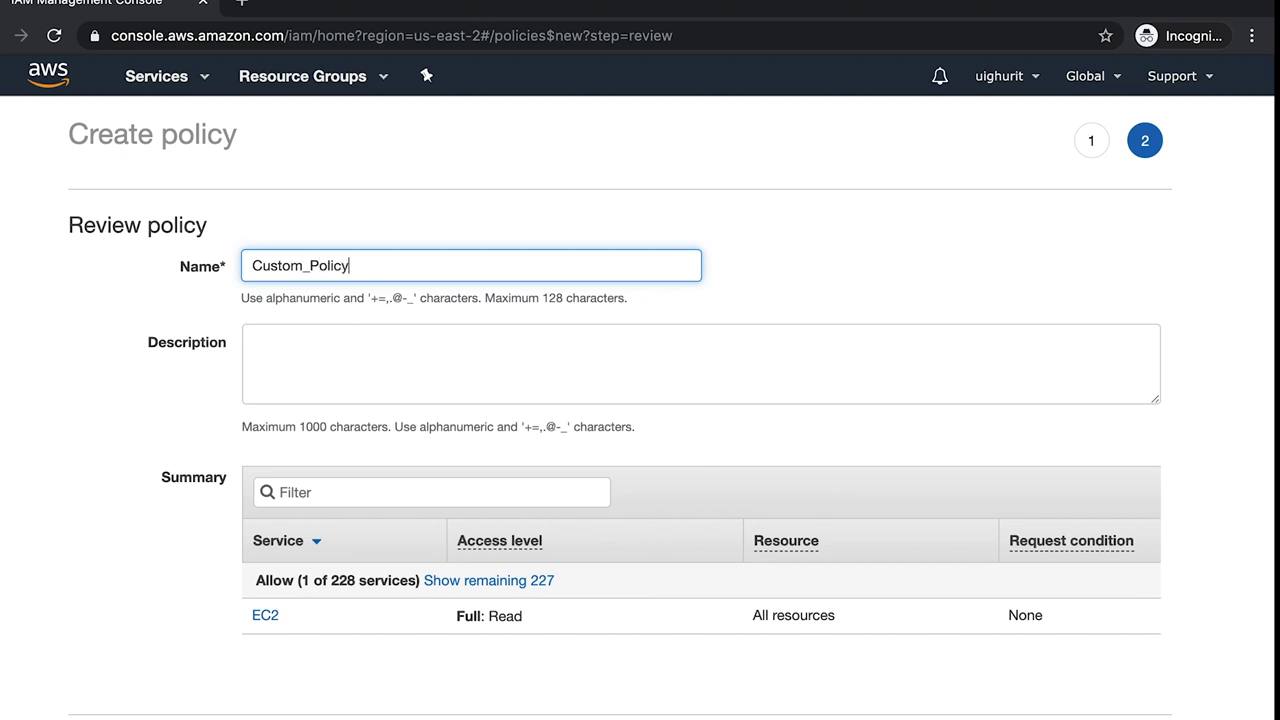
{"action": "left_click", "coordinate": [547, 385]}
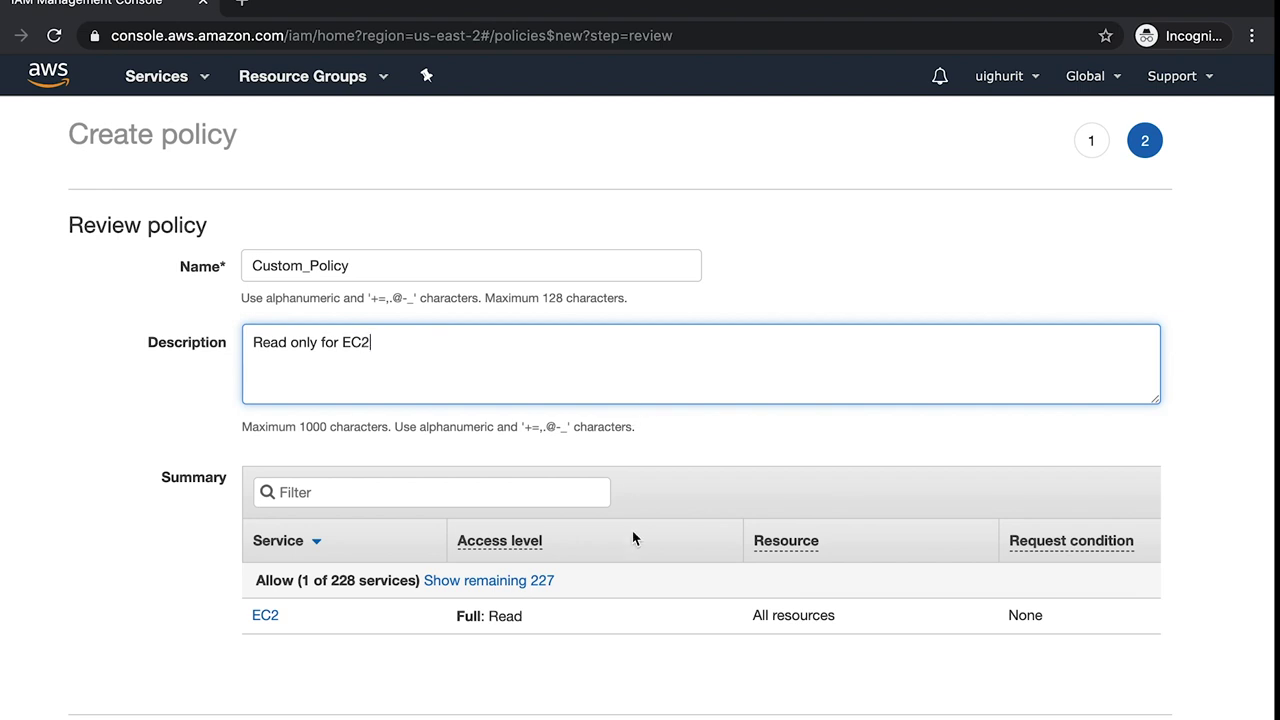
{"action": "left_click", "coordinate": [688, 498]}
{"action": "scroll", "coordinate": [690, 497], "scroll_direction": "down", "scroll_amount": 1}
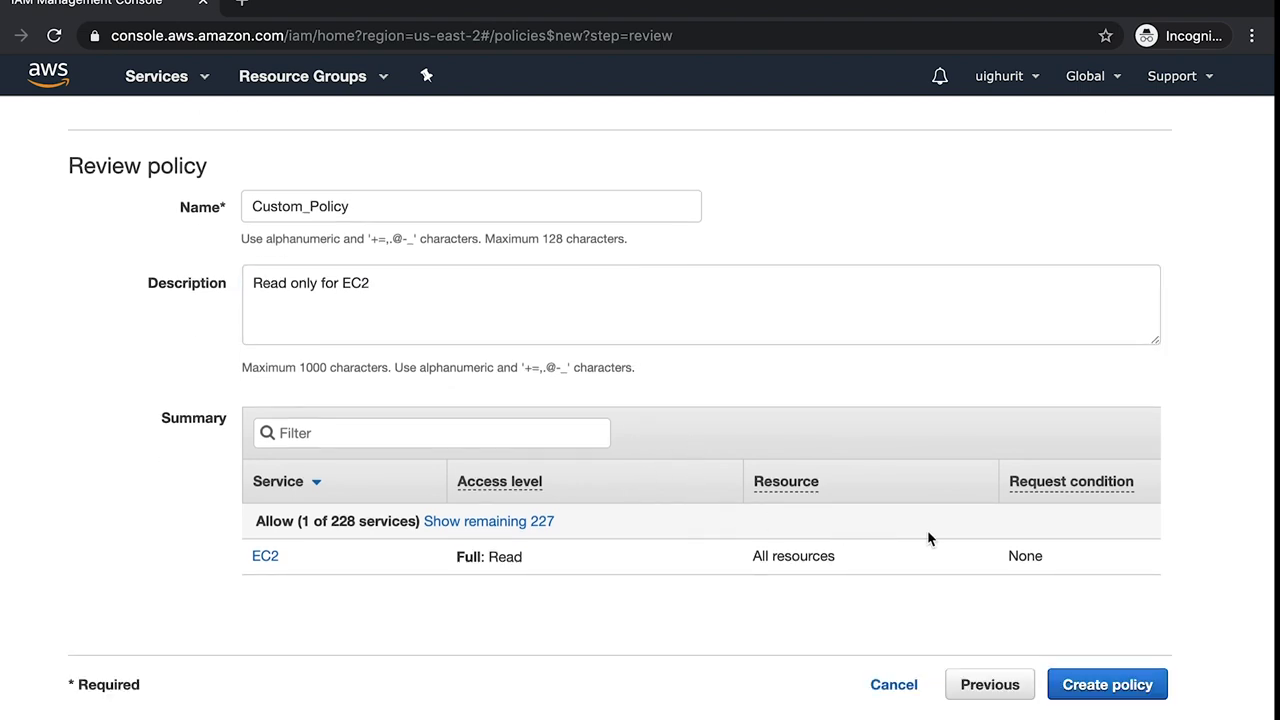
{"action": "left_click", "coordinate": [1080, 684]}
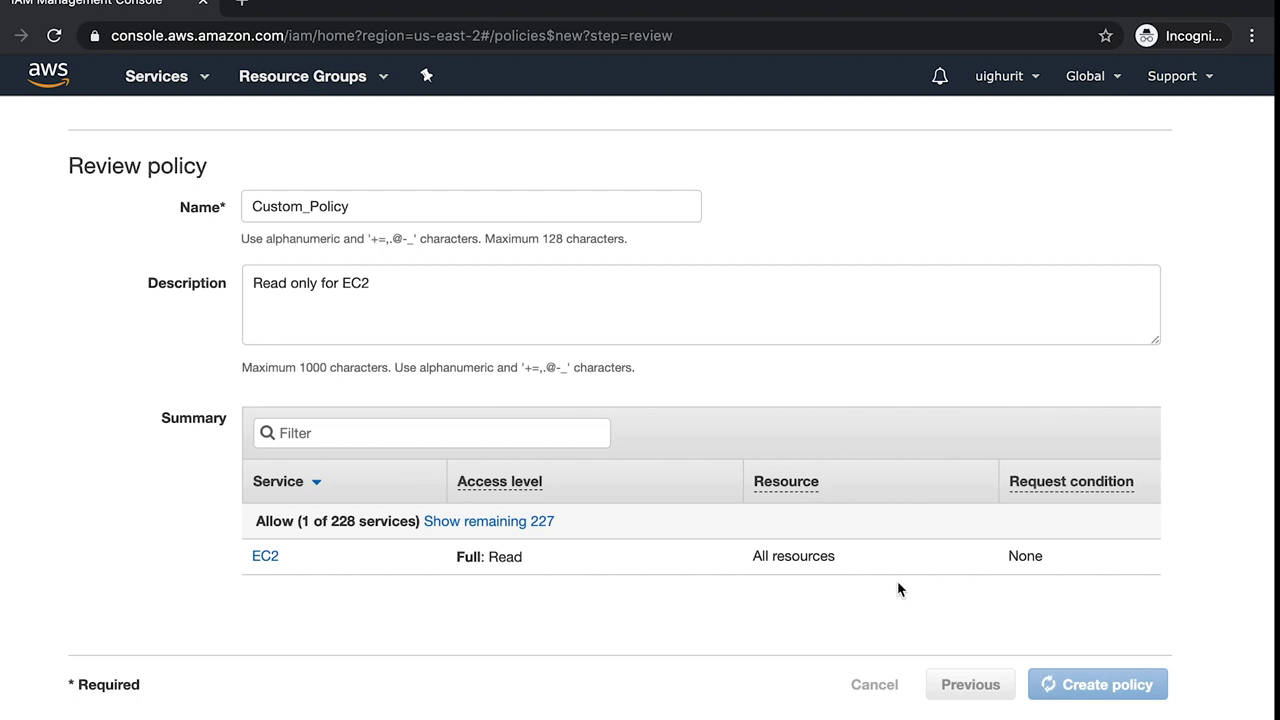
Open the summary of Custom_Policy and review its service, access level and resource permissions
{"action": "key", "text": "ctrl+Left"}
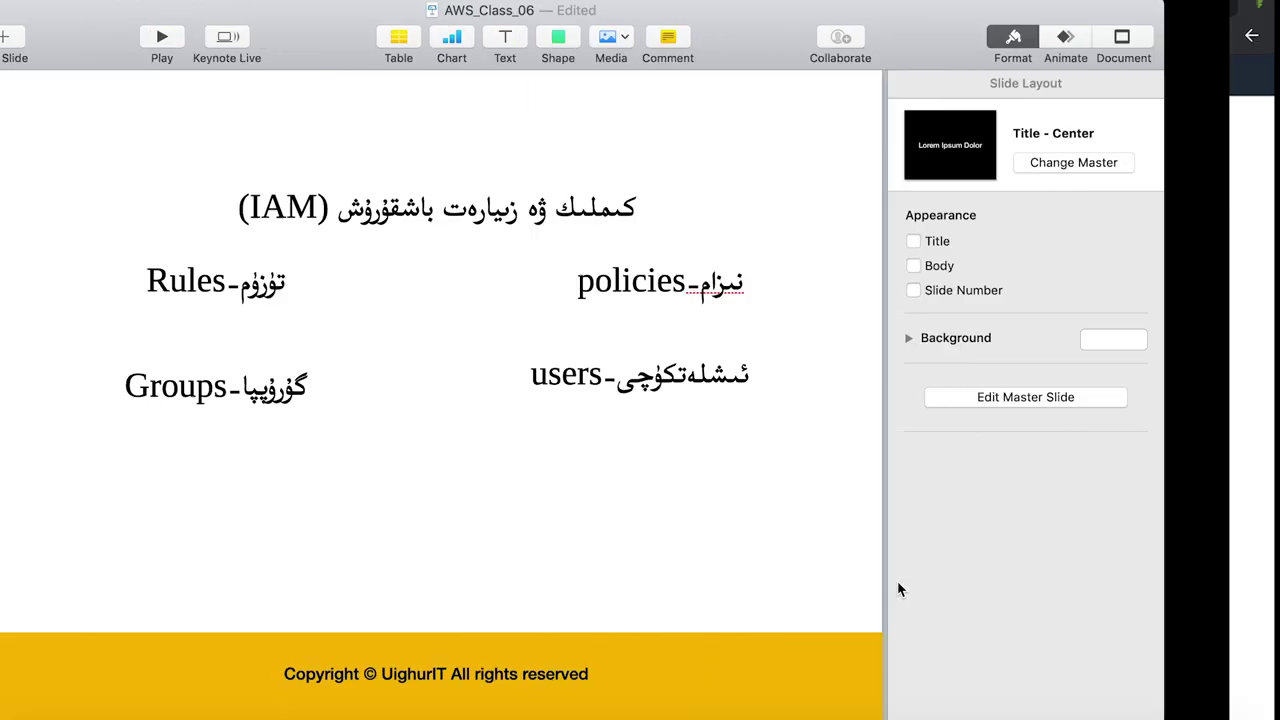
{"action": "key", "text": "ctrl+Right"}
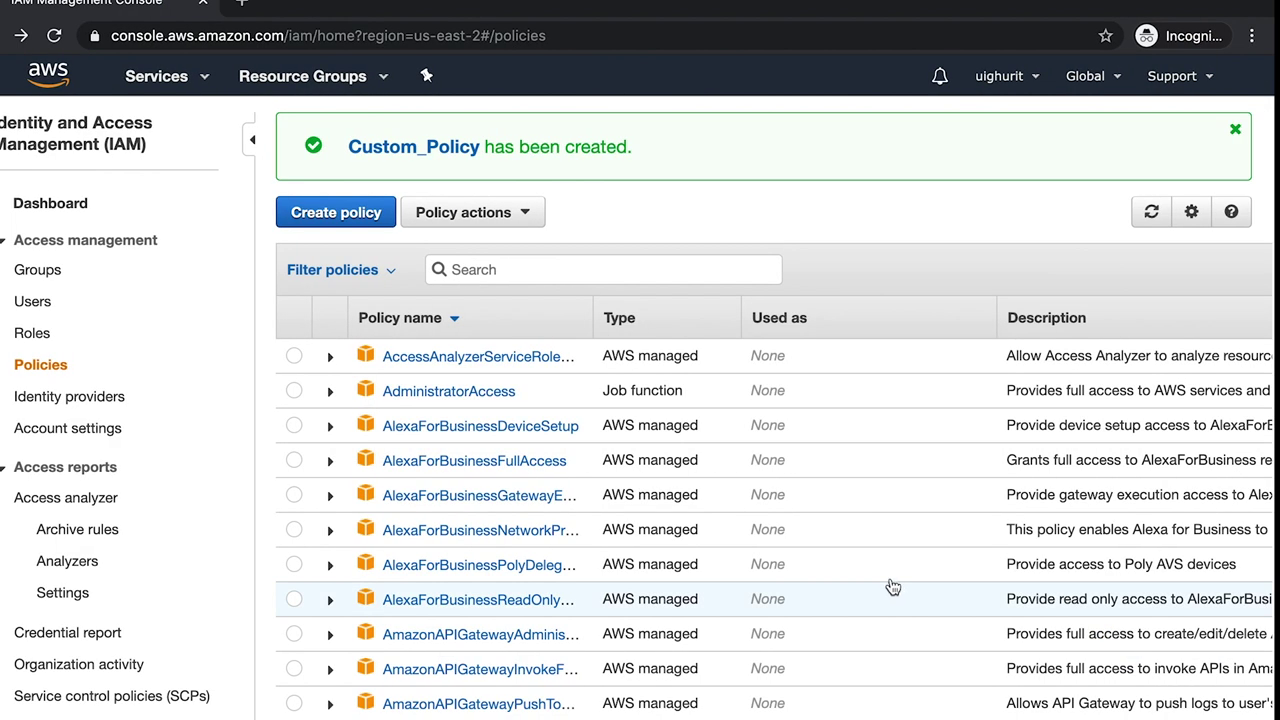
{"action": "left_click", "coordinate": [456, 150]}
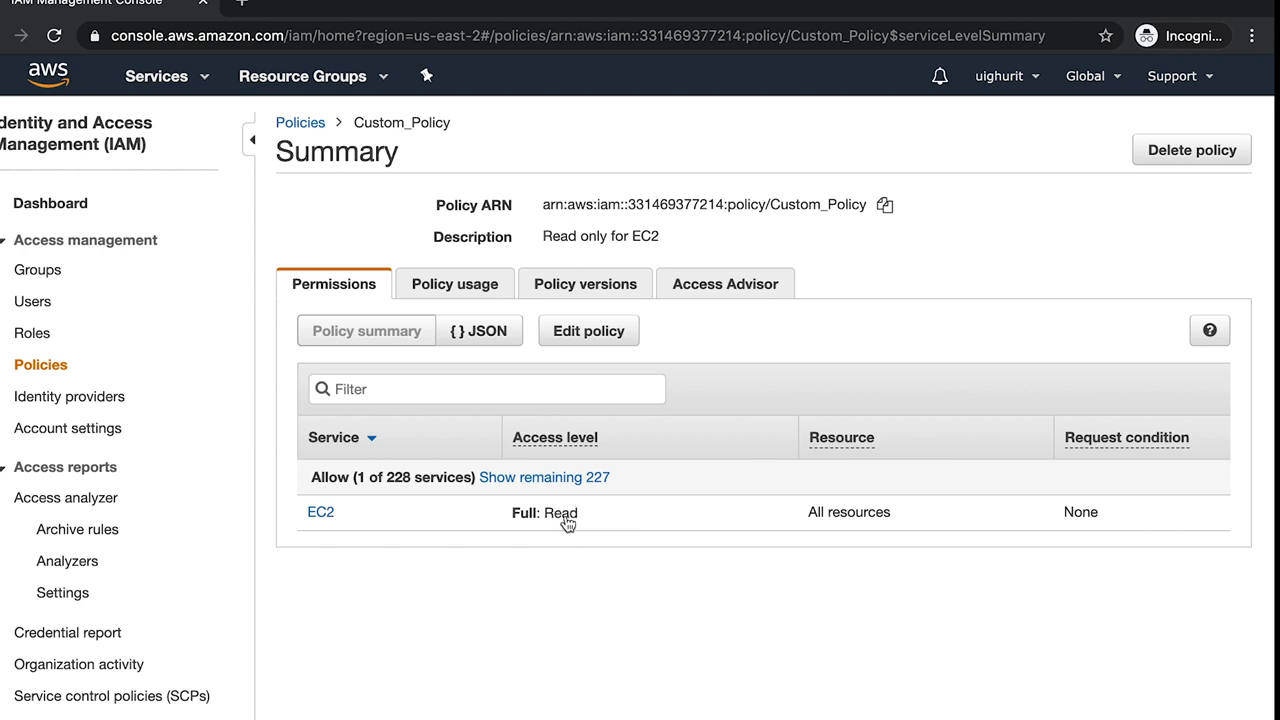
{"action": "mouse_move", "coordinate": [648, 426]}
Start adding a new IAM user and enter Developer as the user name
{"action": "left_click", "coordinate": [34, 303]}
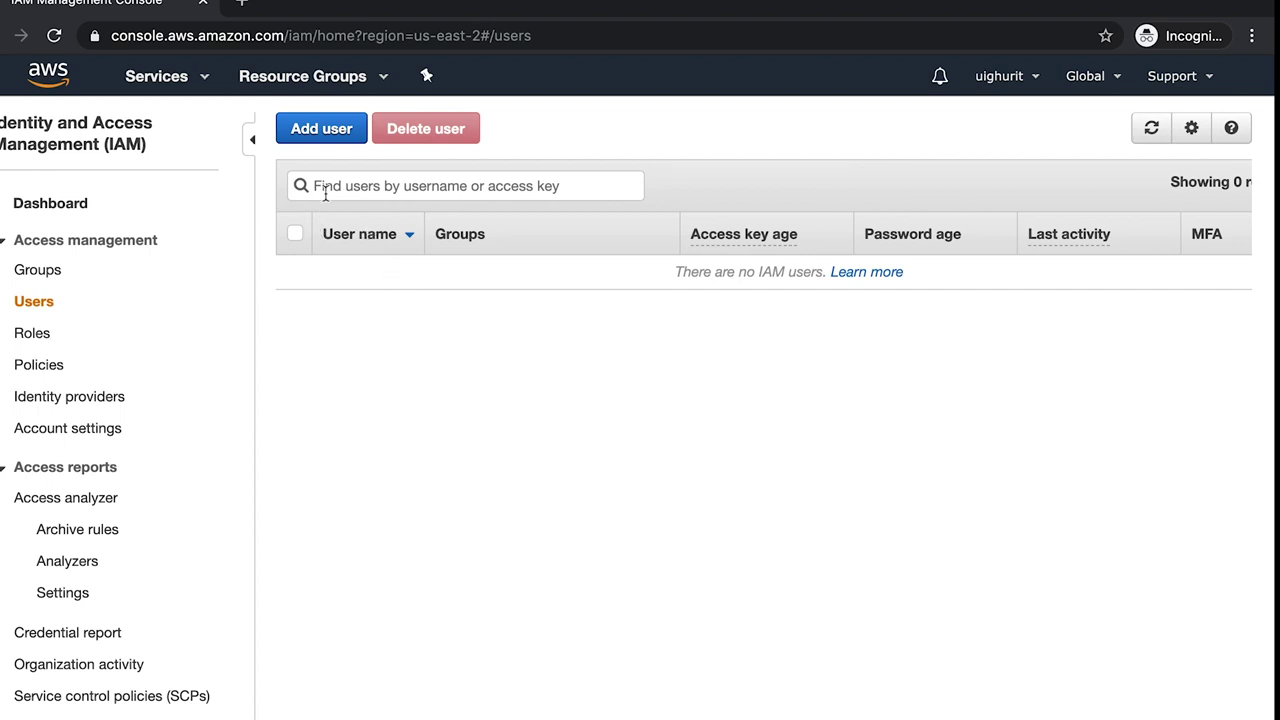
{"action": "left_click", "coordinate": [329, 132]}
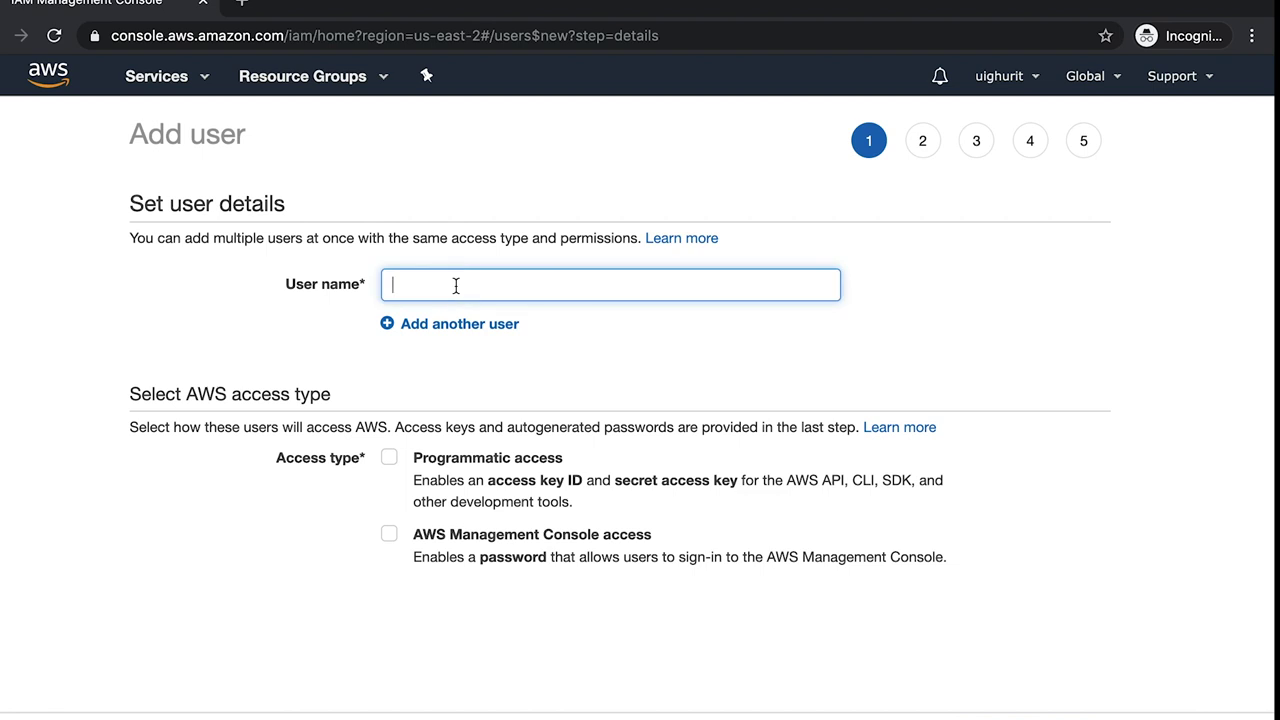
{"action": "type", "text": "Developer"}
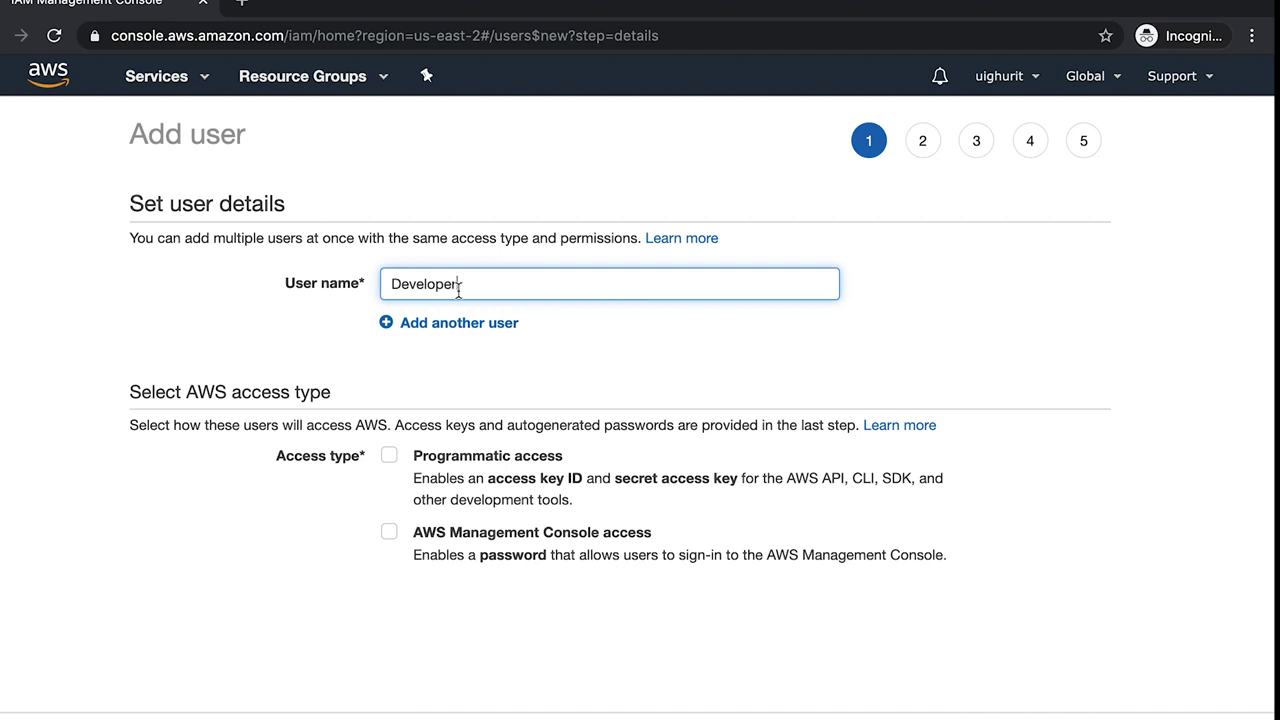
{"action": "left_click", "coordinate": [586, 352]}
{"action": "scroll", "coordinate": [432, 458], "scroll_direction": "down", "scroll_amount": 1}
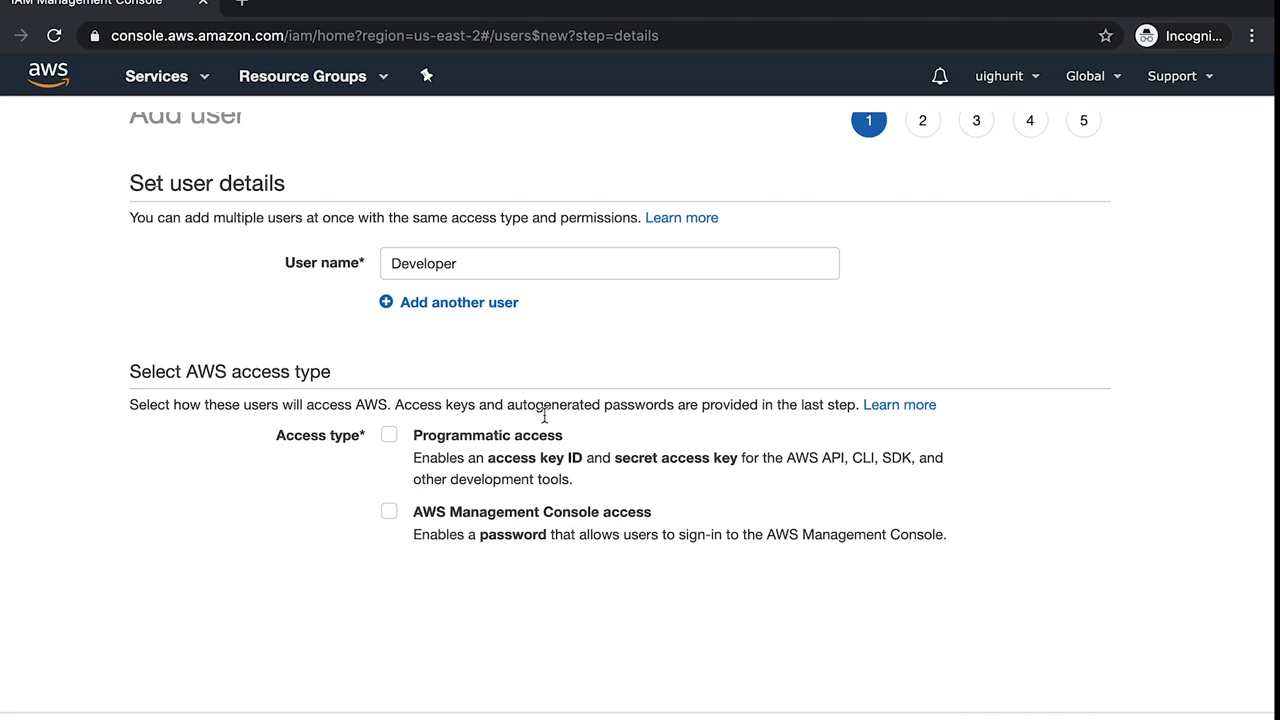
Enable both programmatic access and AWS Management Console access for the new user
{"action": "left_click", "coordinate": [389, 435]}
{"action": "left_click", "coordinate": [389, 512]}
{"action": "scroll", "coordinate": [846, 623], "scroll_direction": "down", "scroll_amount": 2}
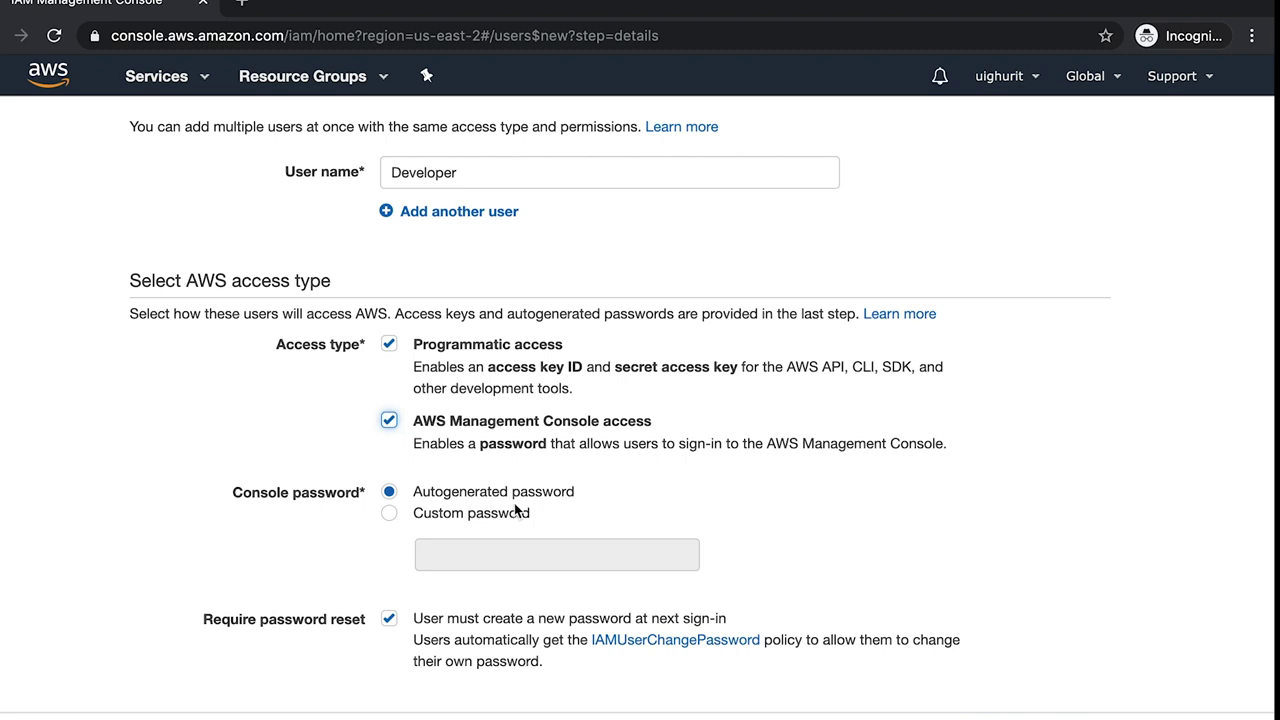
Choose a custom console password, enter the user's password, keep the required password reset, and proceed to the permissions
{"action": "left_click", "coordinate": [478, 516]}
{"action": "left_click", "coordinate": [445, 550]}
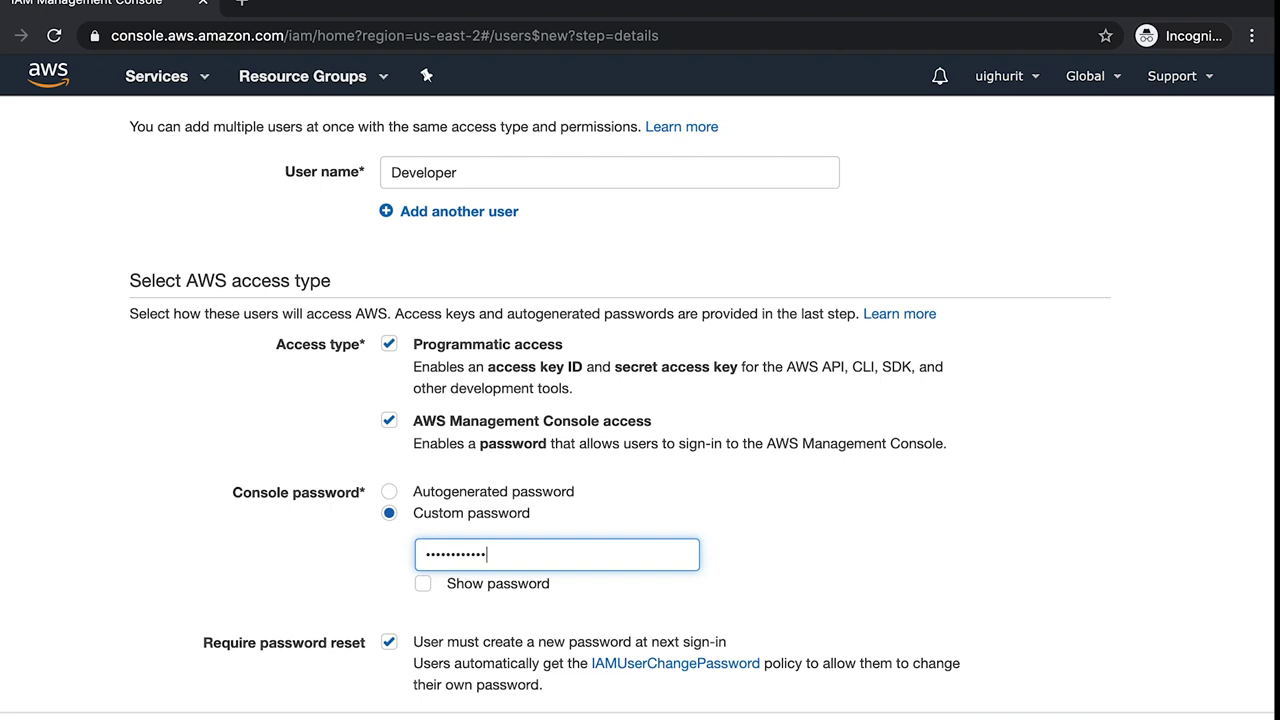
{"action": "scroll", "coordinate": [680, 500], "scroll_direction": "down", "scroll_amount": 1}
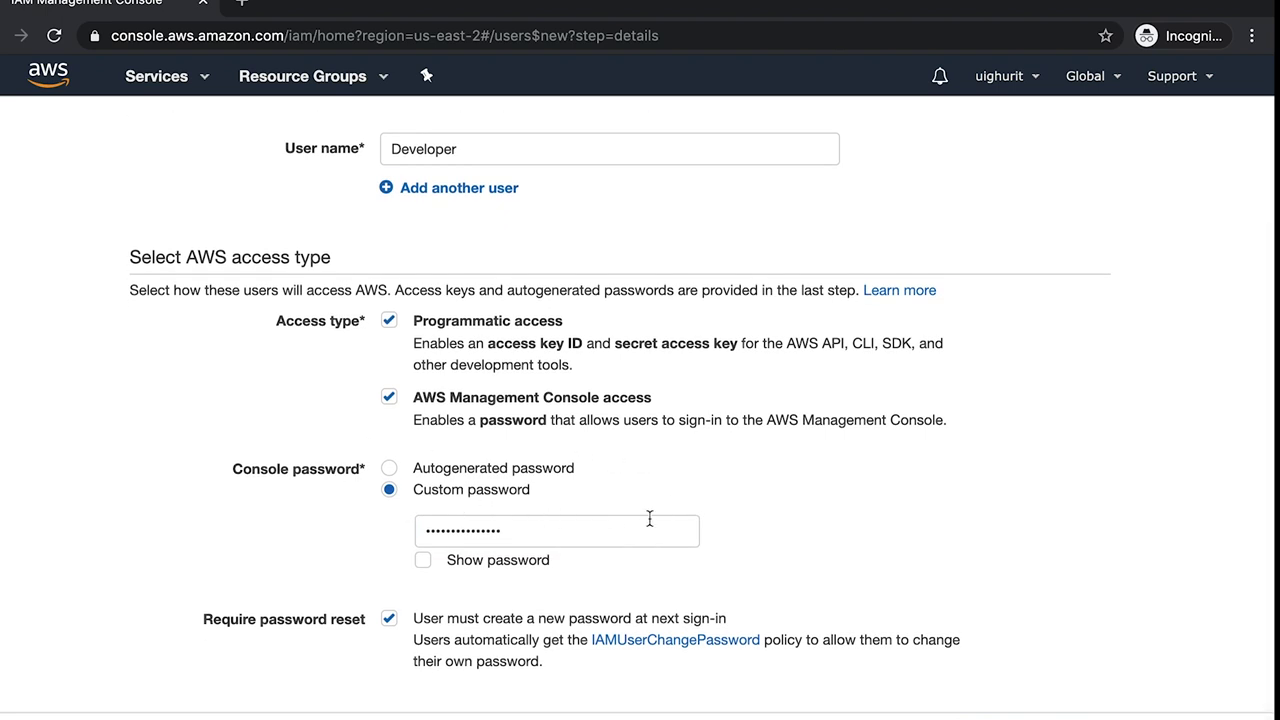
{"action": "left_click", "coordinate": [1020, 713]}
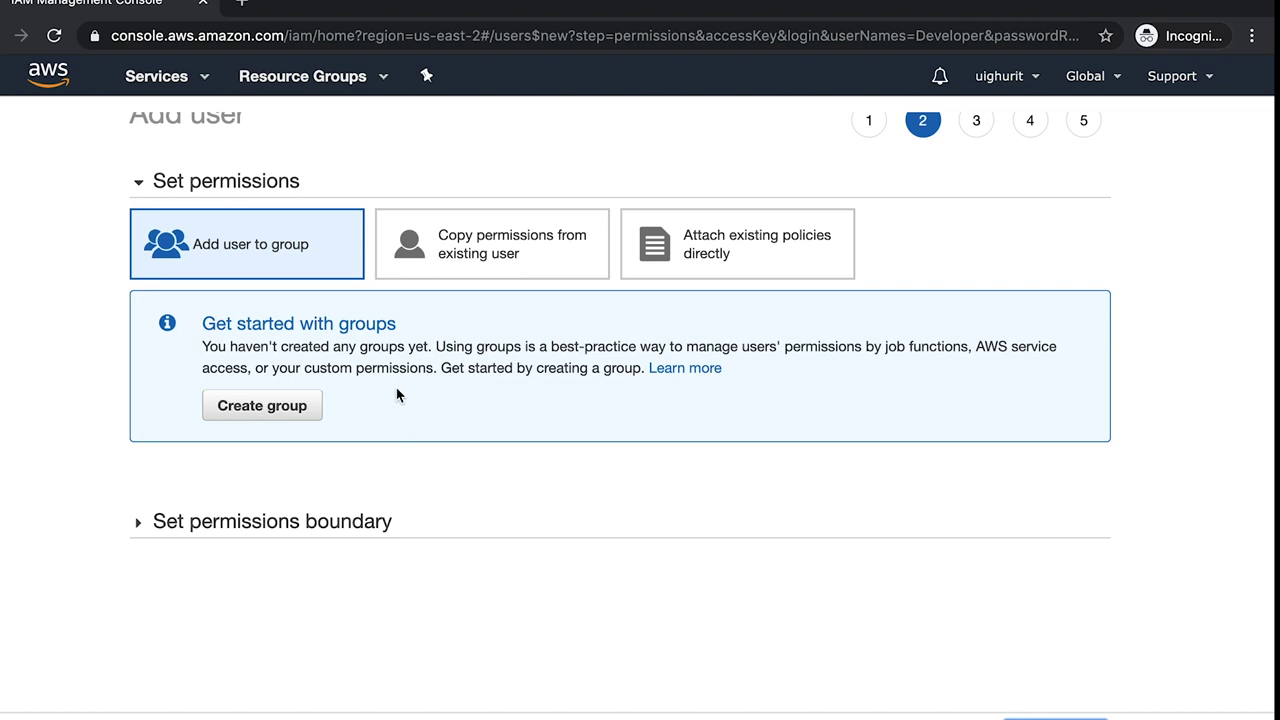
Start creating a new group for the user and name it mygroup
{"action": "scroll", "coordinate": [475, 440], "scroll_direction": "up", "scroll_amount": 1}
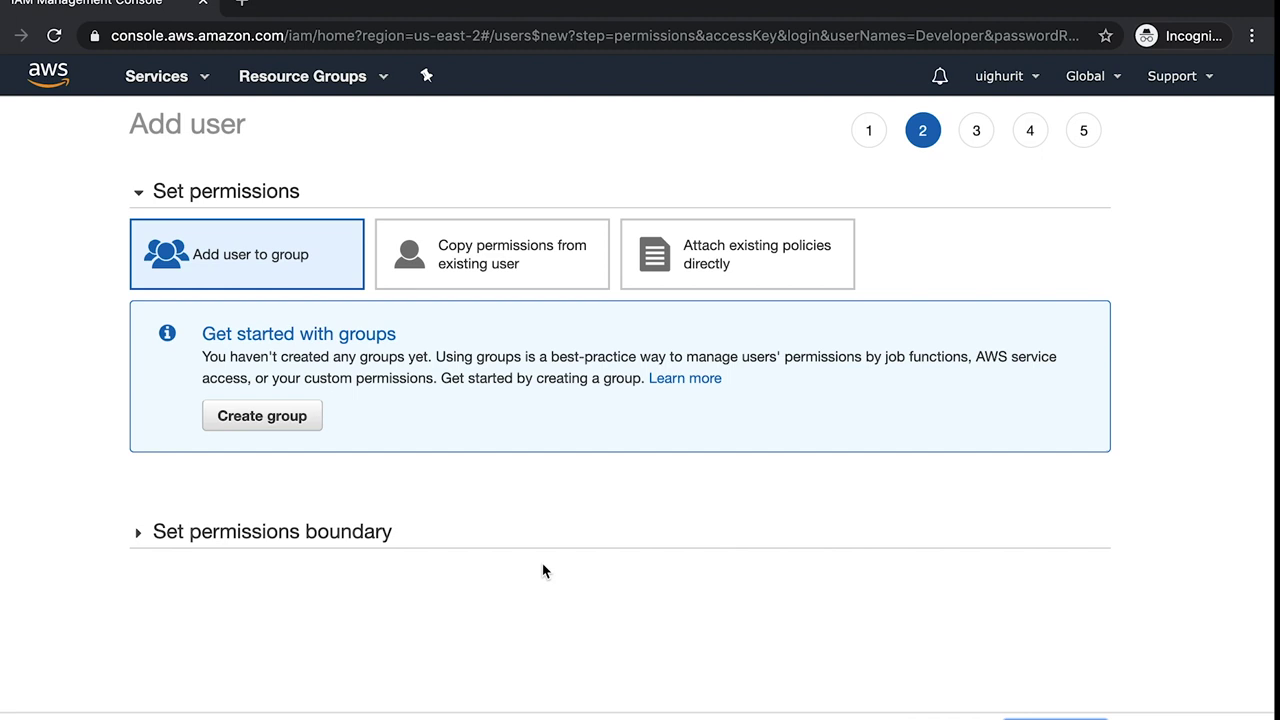
{"action": "left_click", "coordinate": [292, 422]}
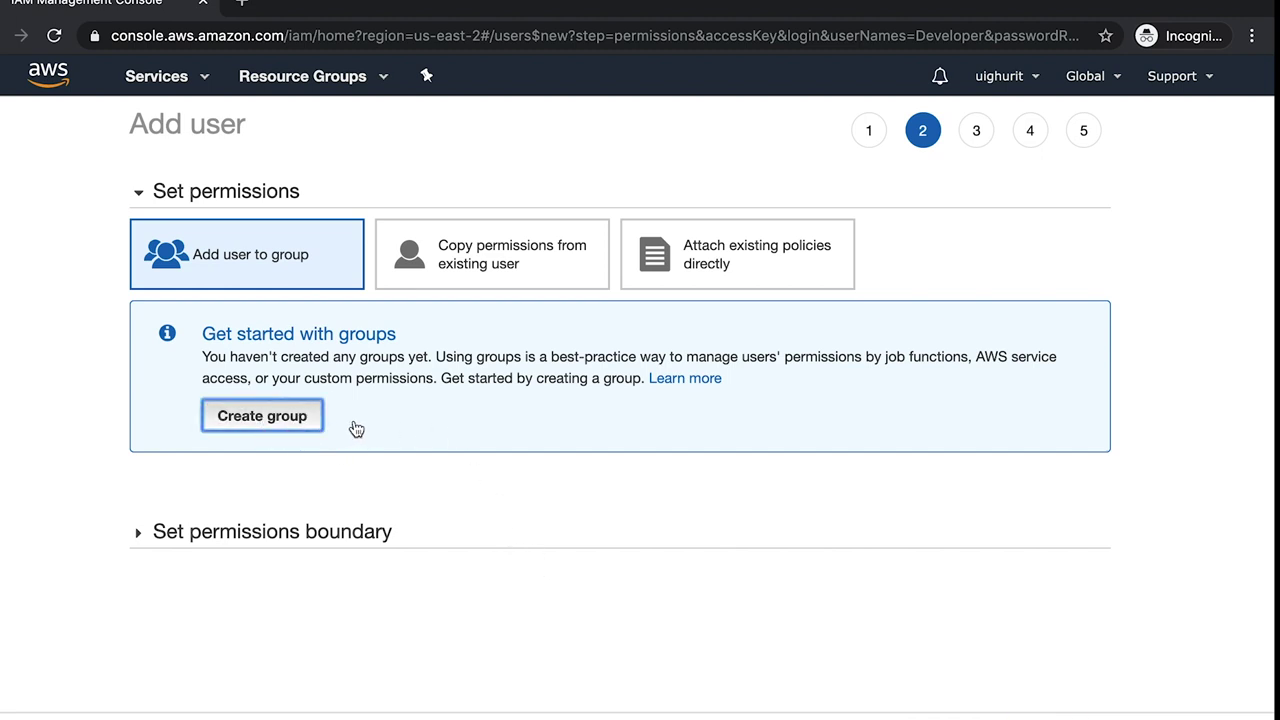
{"action": "left_click", "coordinate": [319, 432]}
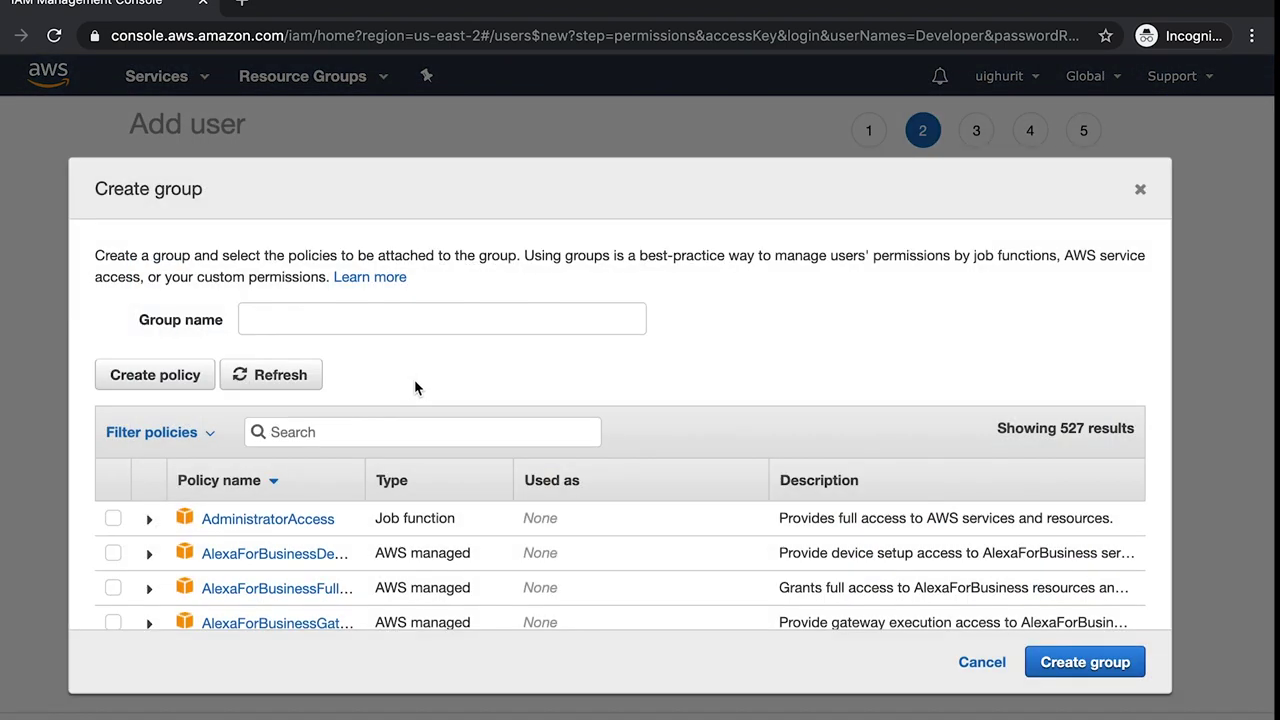
{"action": "left_click", "coordinate": [402, 314]}
{"action": "type", "text": "Group"}
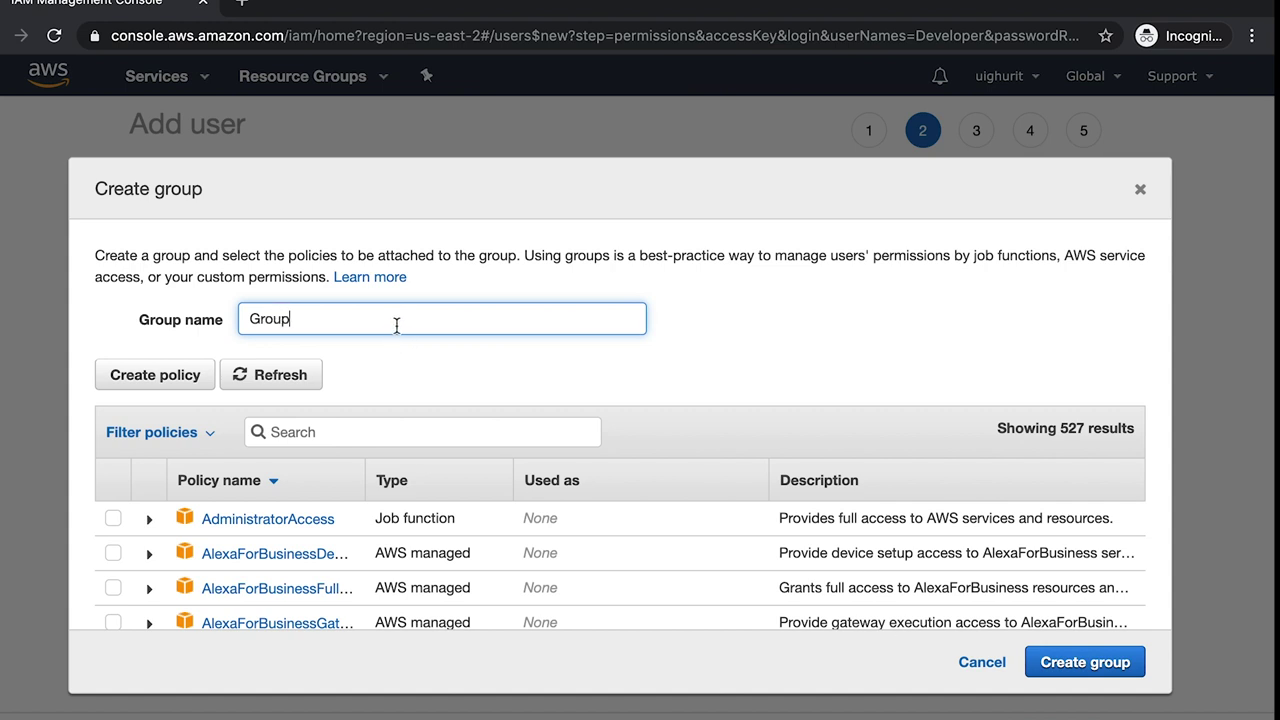
{"action": "key", "text": "BackSpace"}
{"action": "key", "text": "BackSpace"}
{"action": "type", "text": "my group"}
{"action": "left_click", "coordinate": [458, 353]}
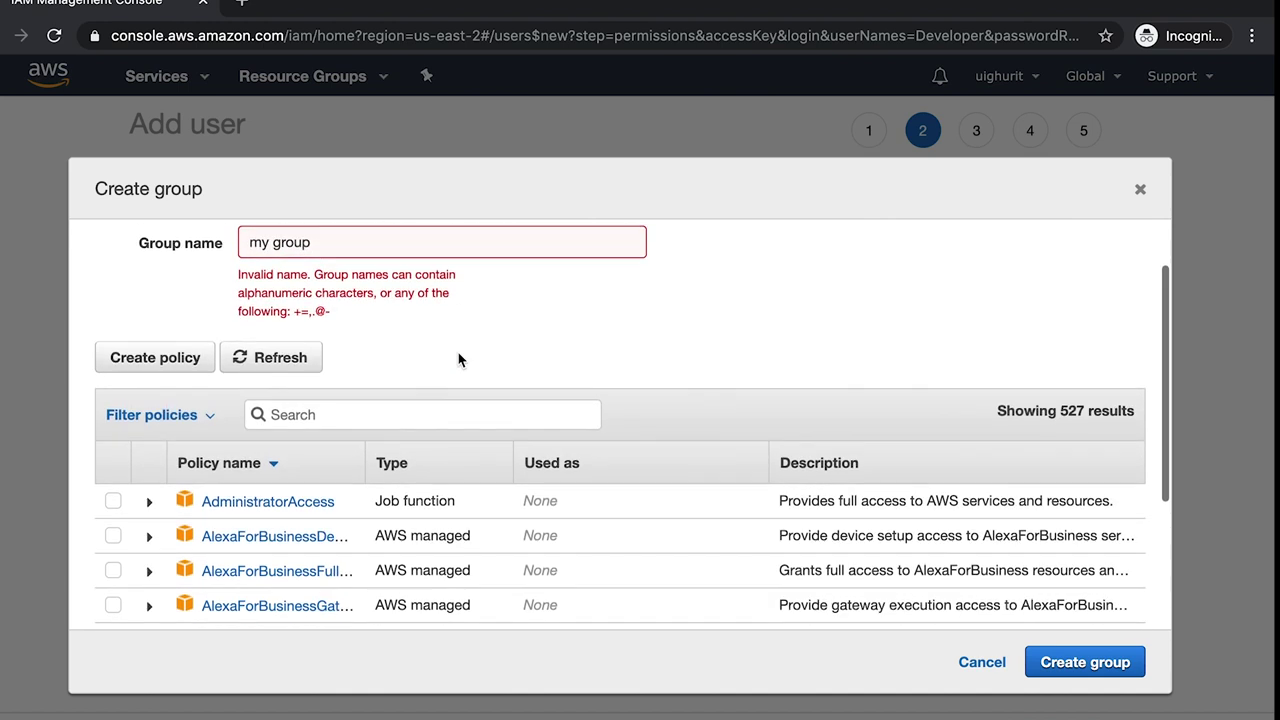
{"action": "left_click", "coordinate": [281, 313]}
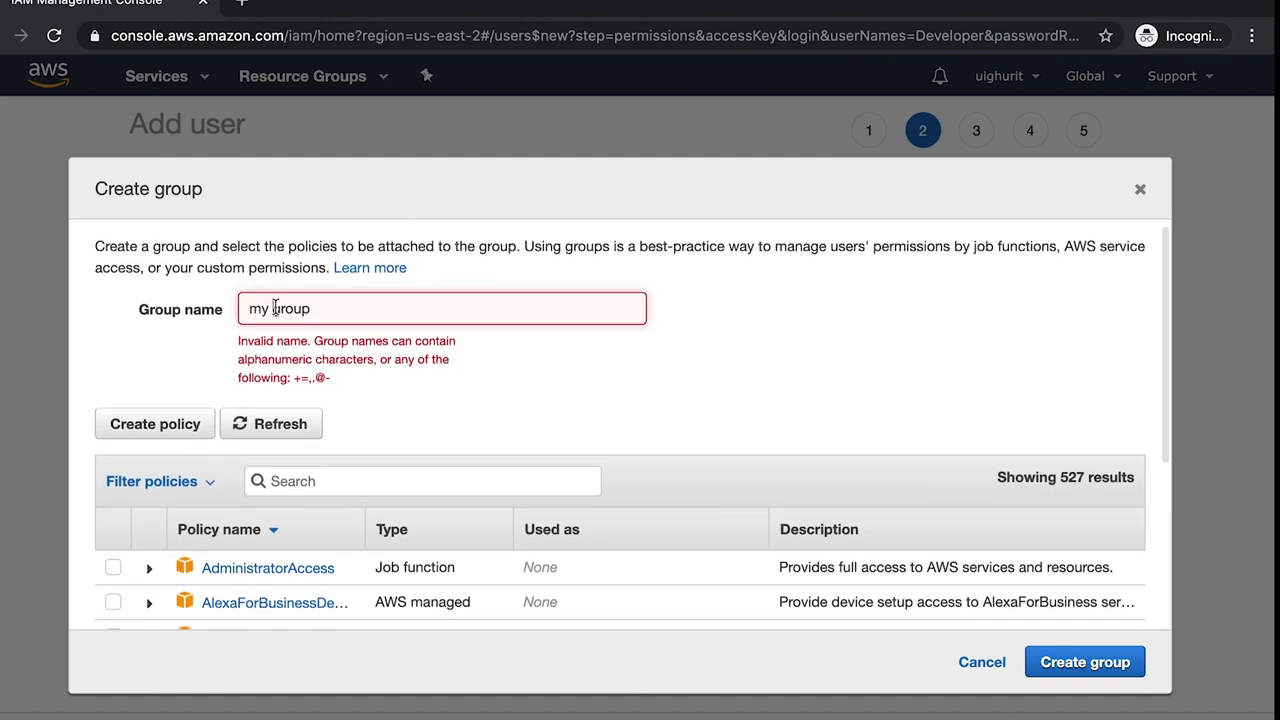
{"action": "key", "text": "BackSpace"}
{"action": "left_click", "coordinate": [390, 345]}
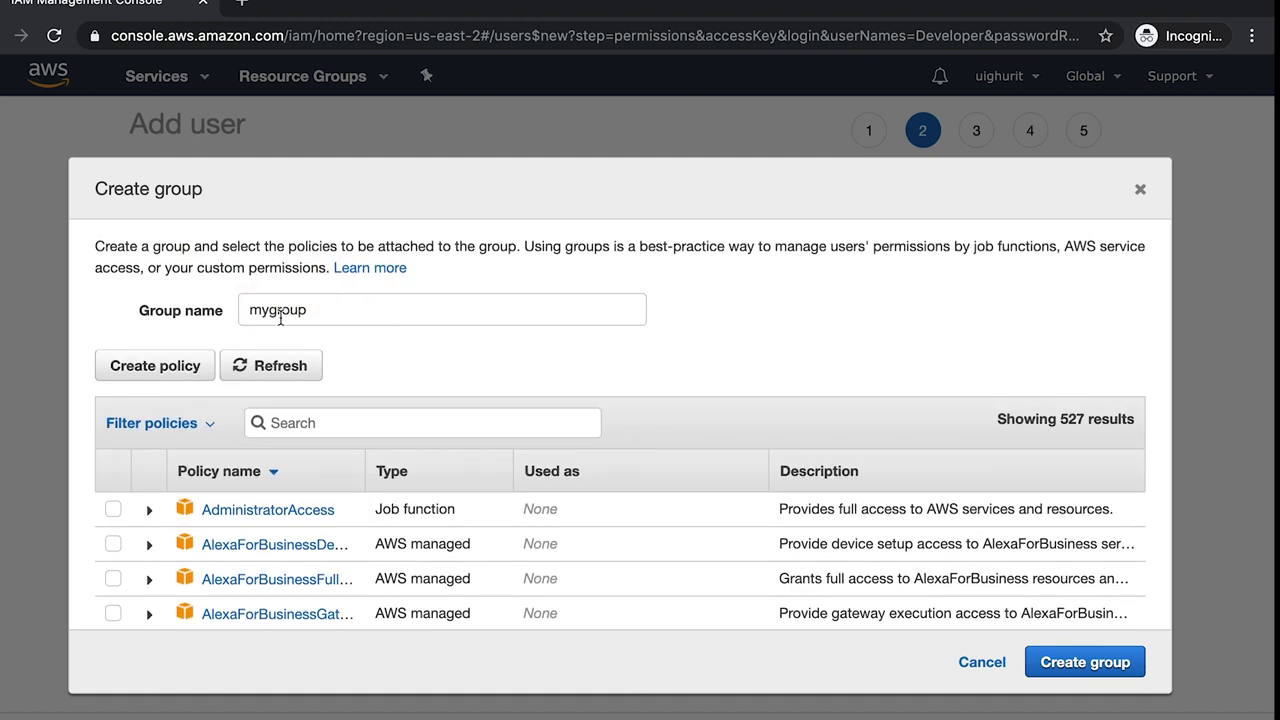
{"action": "left_click", "coordinate": [269, 311]}
{"action": "type", "text": "_"}
{"action": "left_click", "coordinate": [400, 372]}
{"action": "left_click", "coordinate": [277, 313]}
{"action": "key", "text": "BackSpace"}
{"action": "left_click", "coordinate": [434, 369]}
Search the group's available policies for EC2 and look through the matching ones
{"action": "scroll", "coordinate": [434, 372], "scroll_direction": "down", "scroll_amount": 2}
{"action": "scroll", "coordinate": [434, 372], "scroll_direction": "up", "scroll_amount": 1}
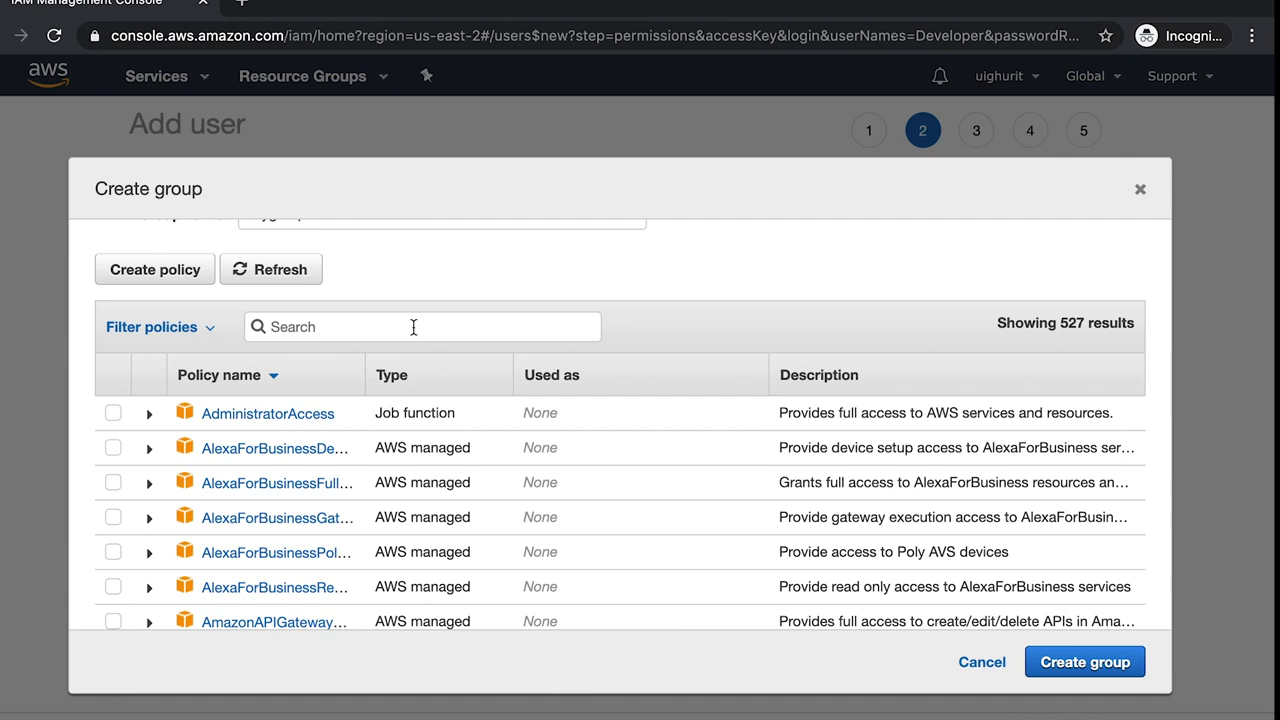
{"action": "type", "text": "EC2"}
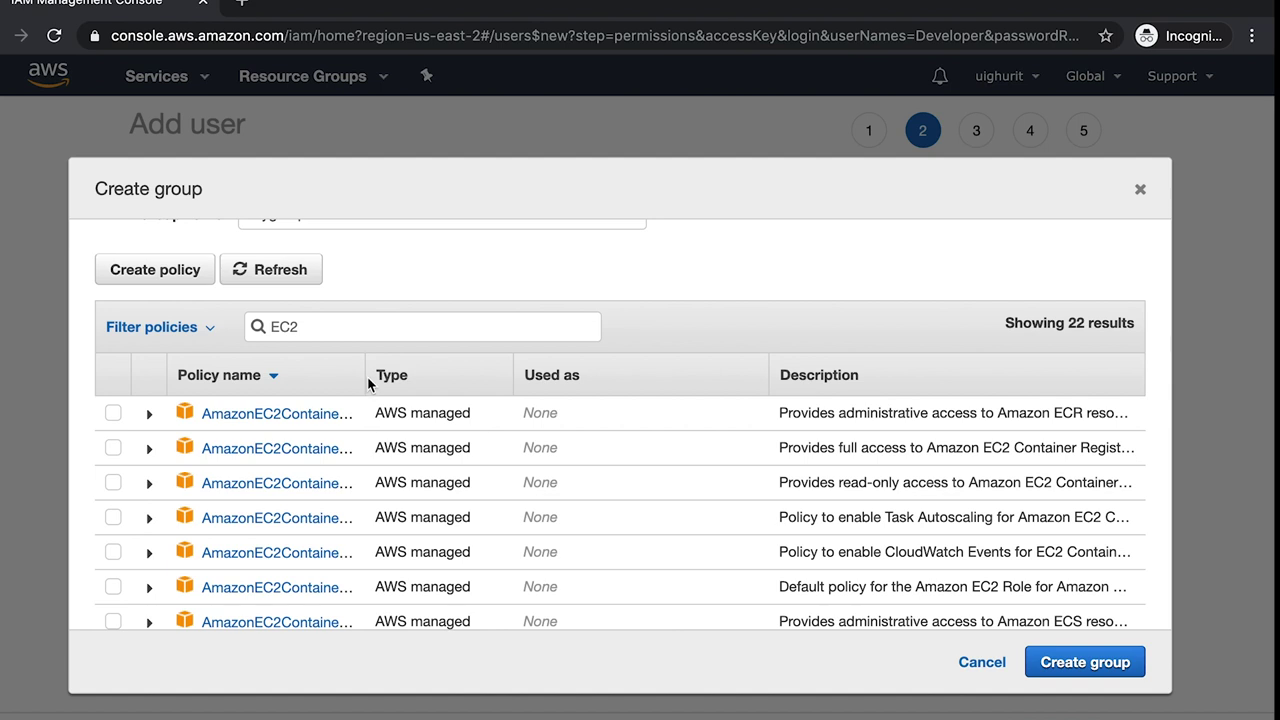
{"action": "scroll", "coordinate": [324, 496], "scroll_direction": "down", "scroll_amount": 1}
{"action": "scroll", "coordinate": [324, 496], "scroll_direction": "down", "scroll_amount": 3}
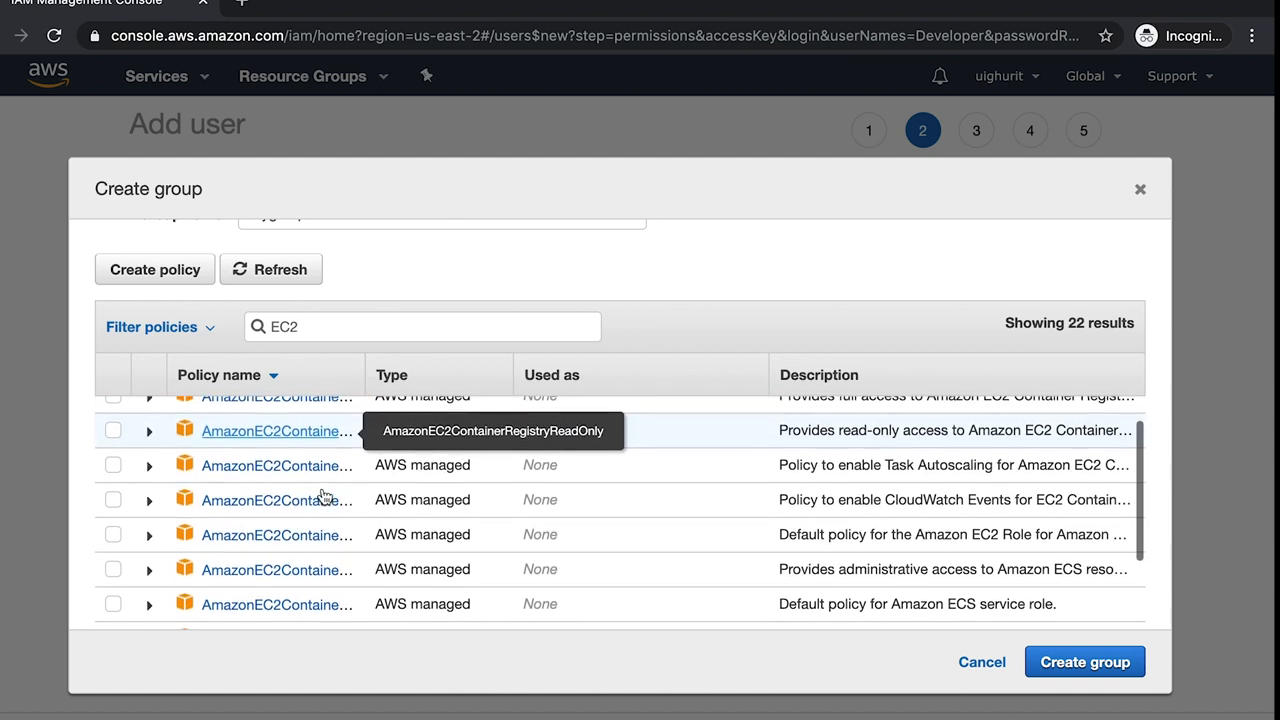
{"action": "scroll", "coordinate": [324, 496], "scroll_direction": "down", "scroll_amount": 4}
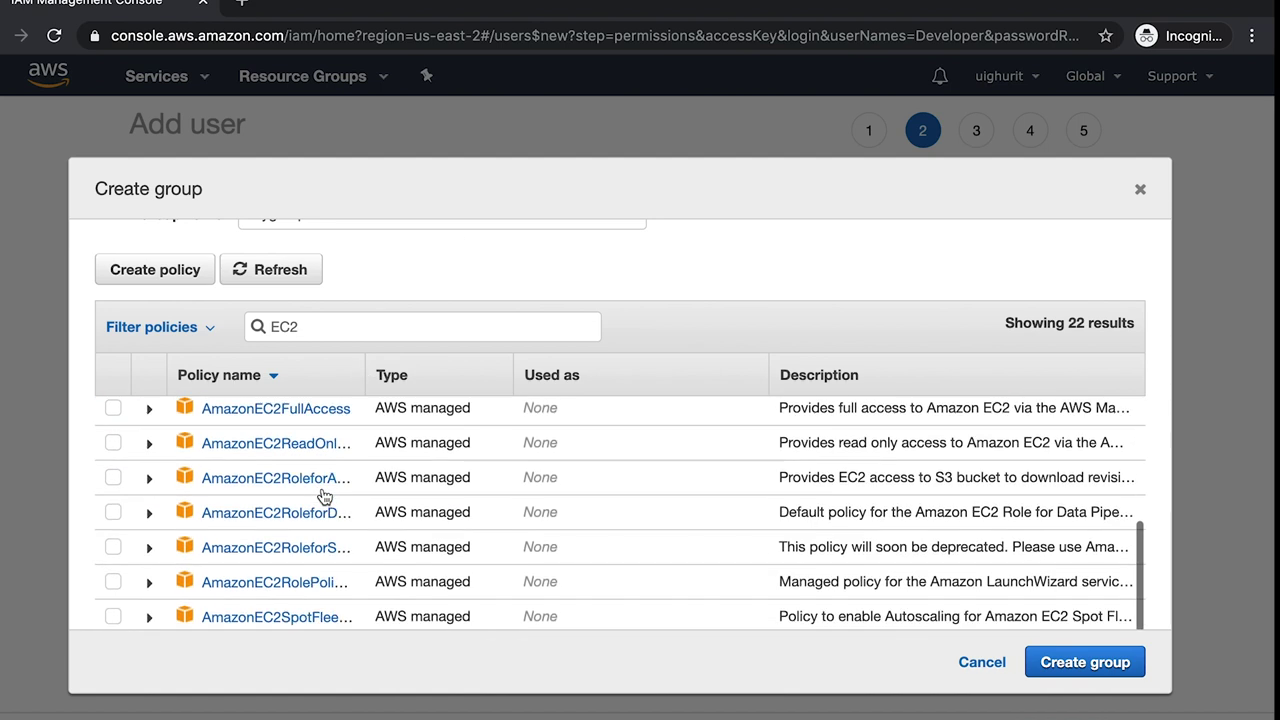
Search the policies for custom, select Custom_Policy for the group, and create the group
{"action": "double_click", "coordinate": [326, 323]}
{"action": "key", "text": "BackSpace"}
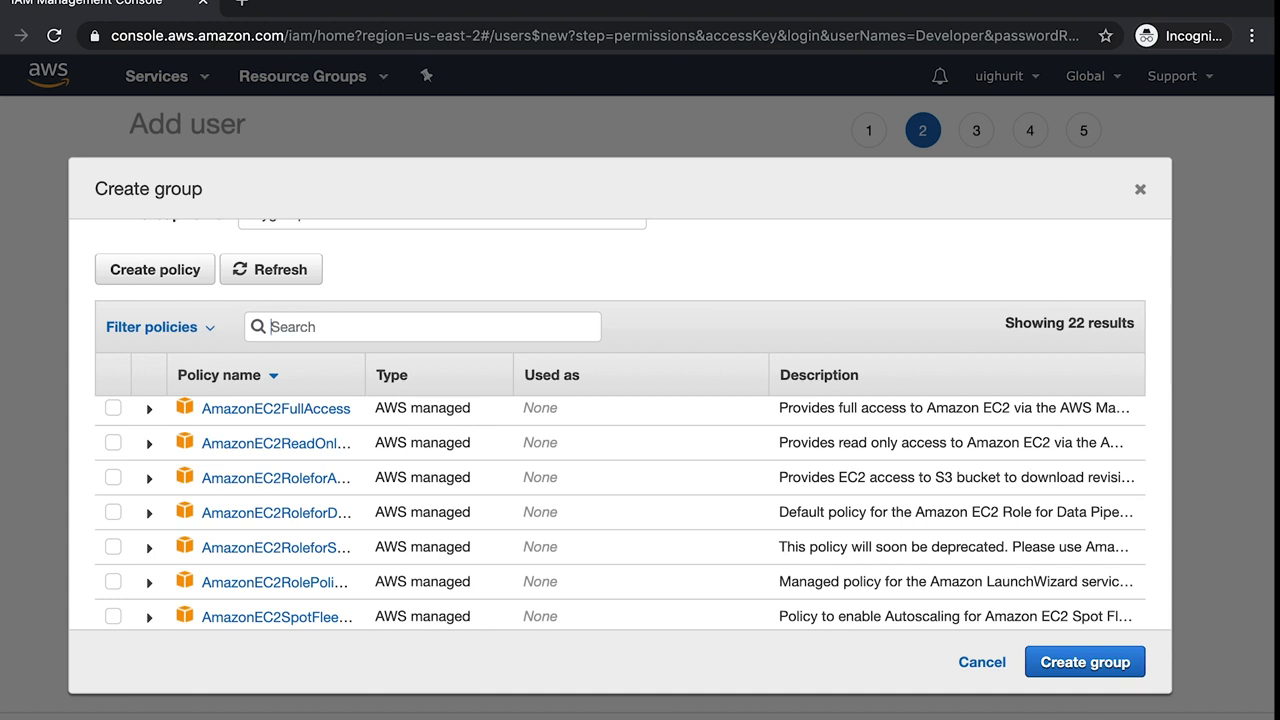
{"action": "type", "text": "custom"}
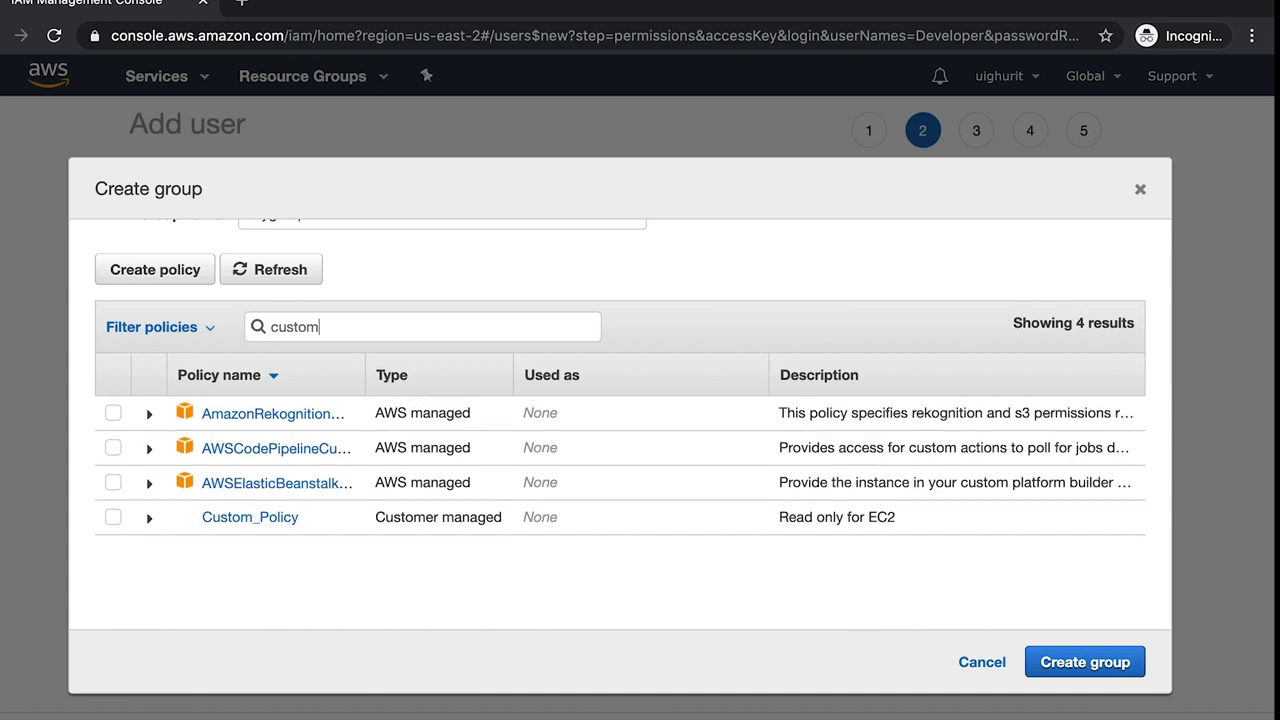
{"action": "left_click", "coordinate": [114, 518]}
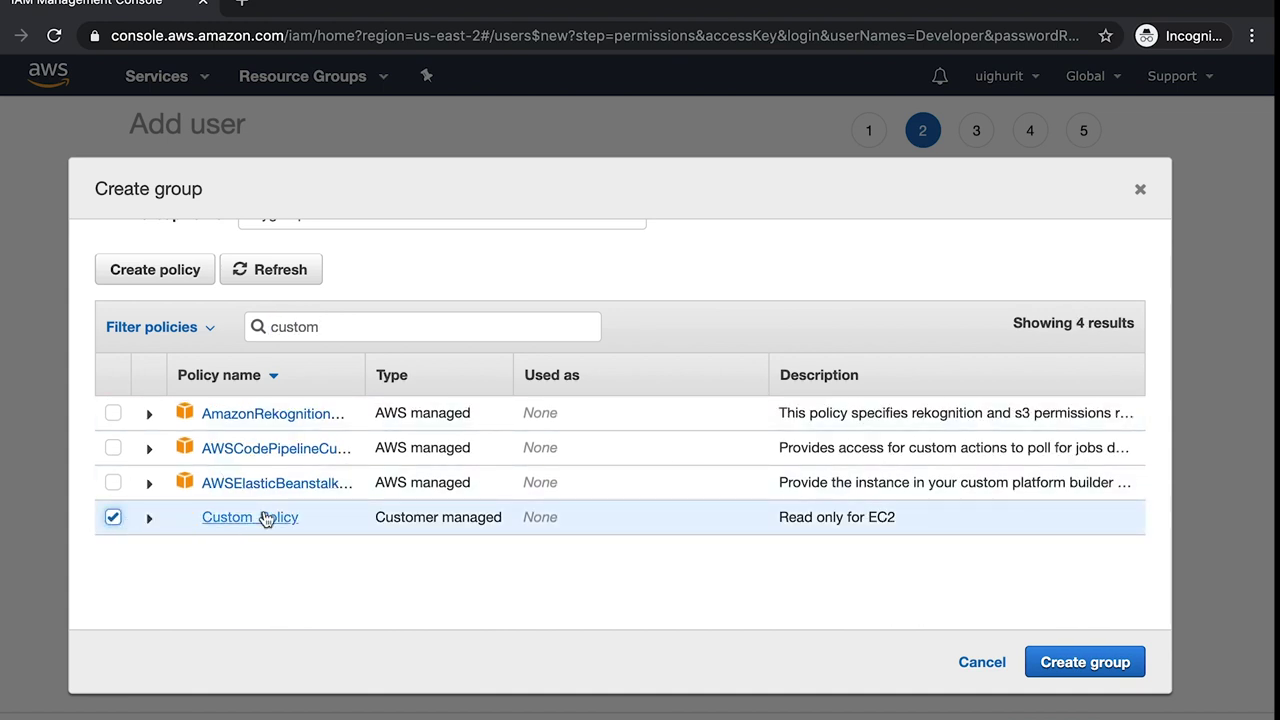
{"action": "left_click", "coordinate": [1080, 664]}
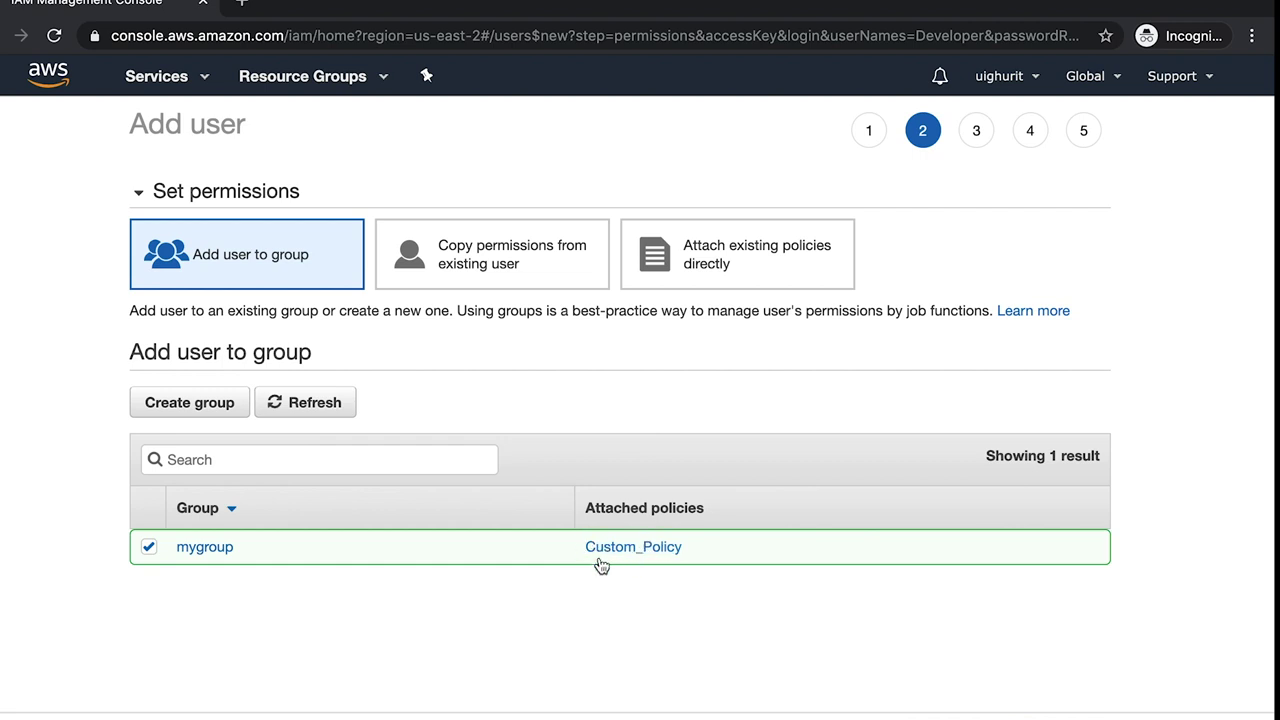
Continue with mygroup selected, add a user tag with the key Developer and no value, and proceed to the review
{"action": "scroll", "coordinate": [601, 566], "scroll_direction": "down", "scroll_amount": 1}
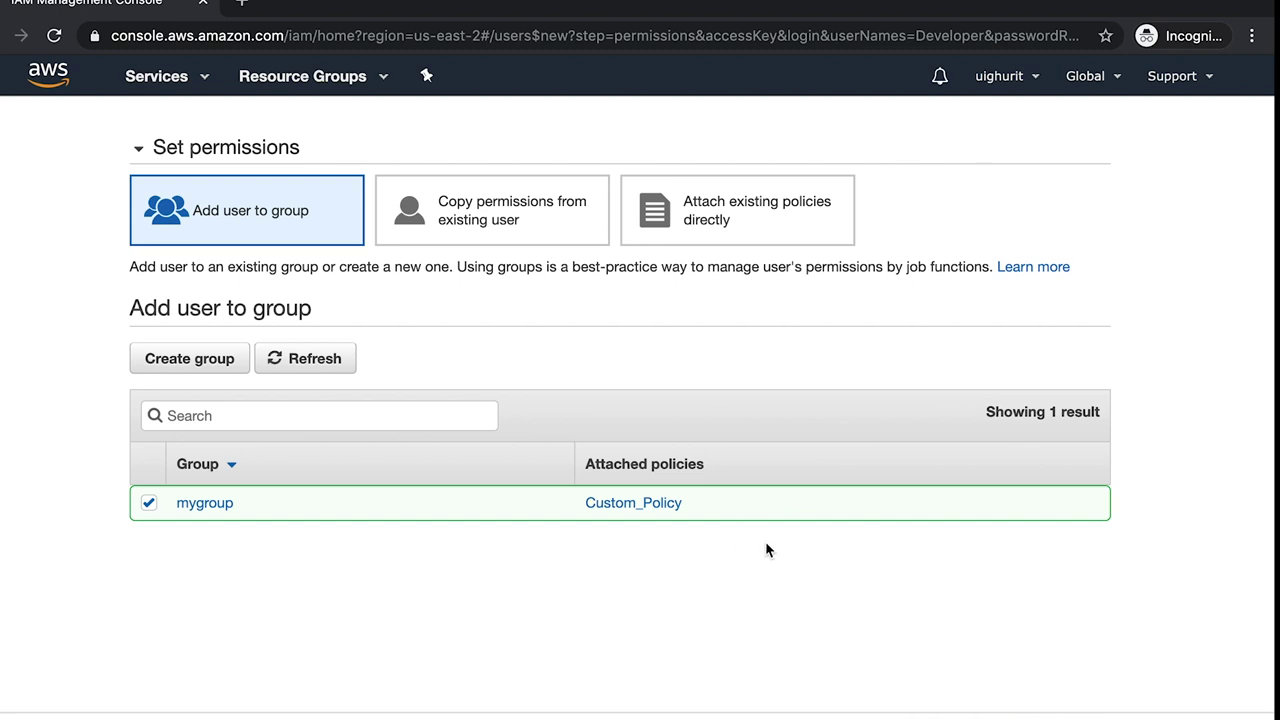
{"action": "left_click", "coordinate": [1078, 718]}
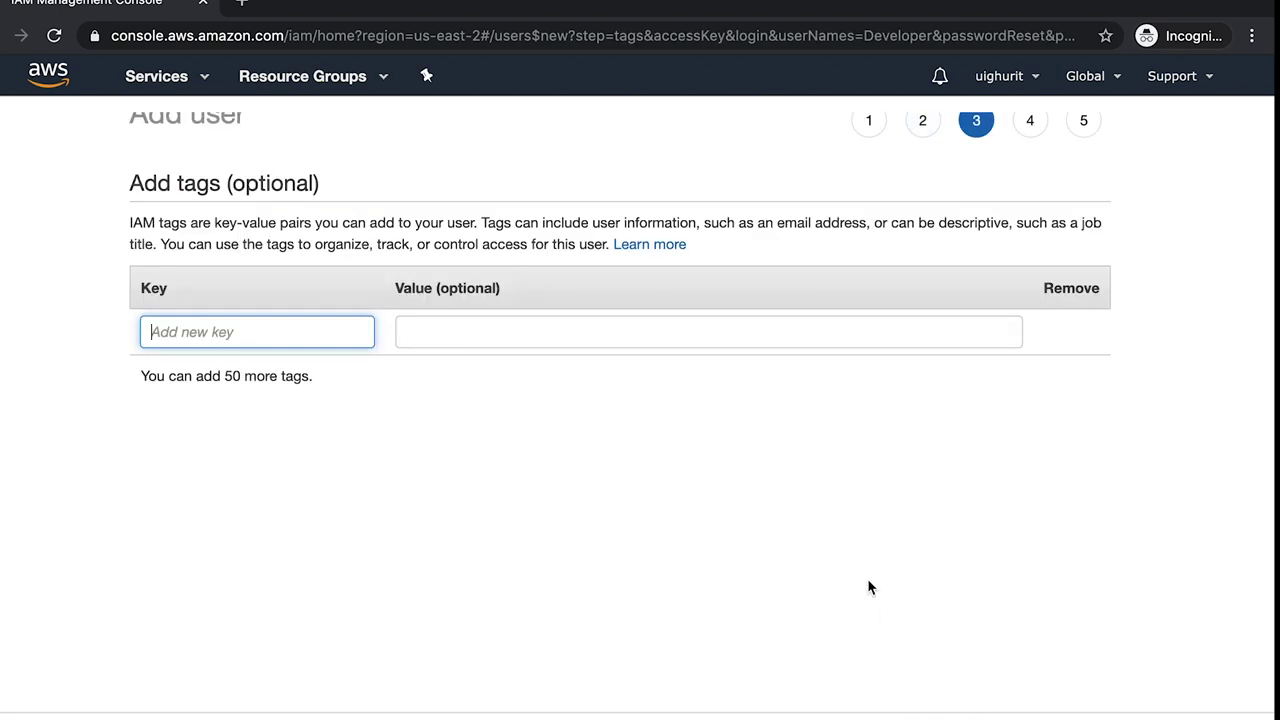
{"action": "type", "text": "Develop"}
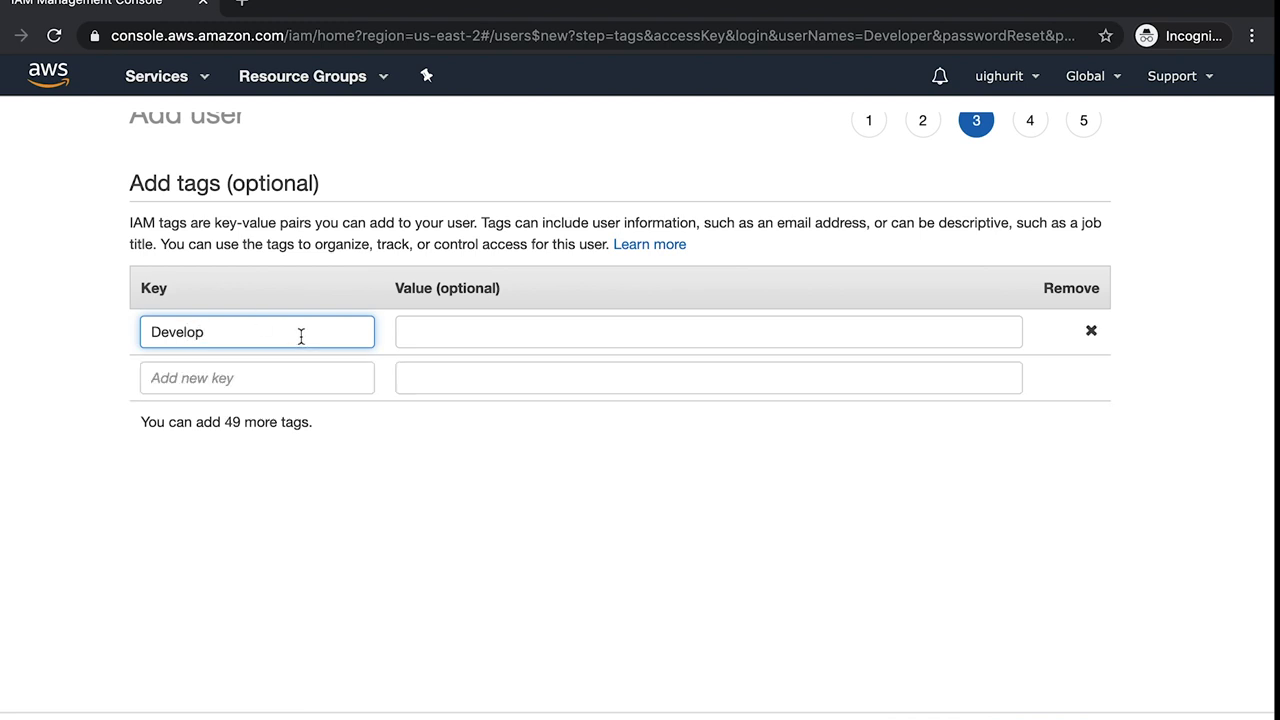
{"action": "left_click", "coordinate": [400, 474]}
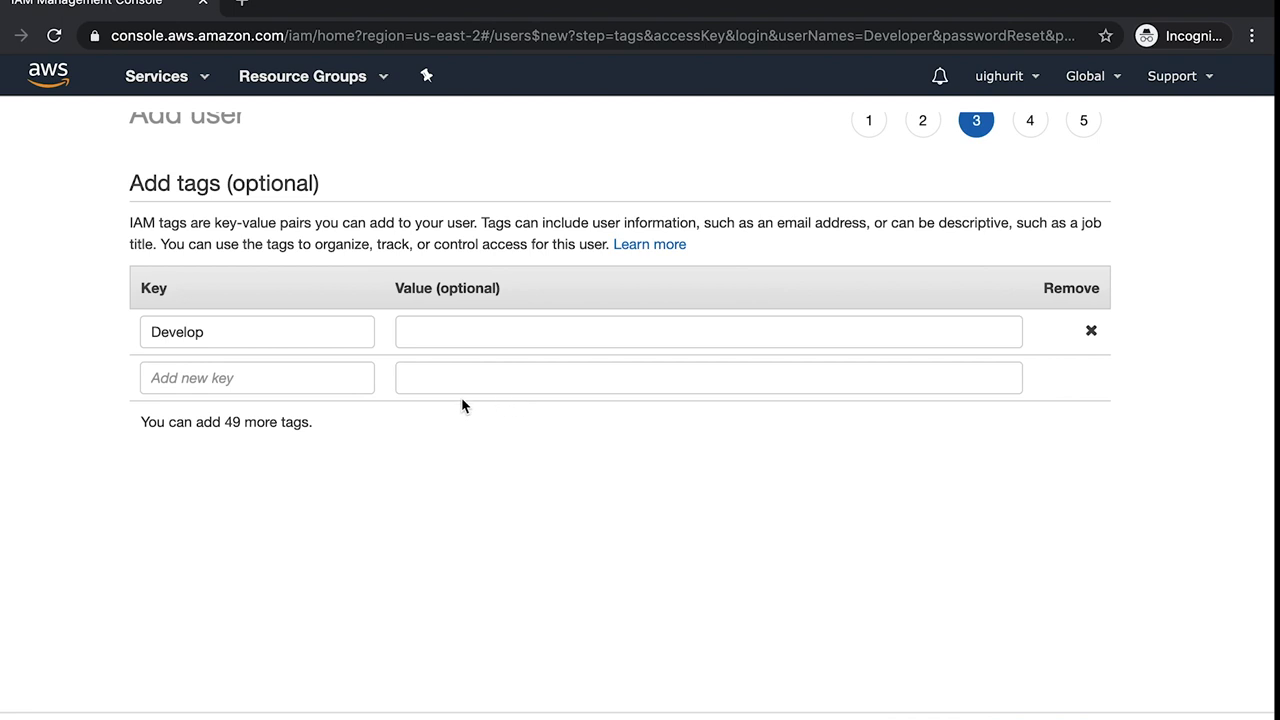
{"action": "left_click", "coordinate": [227, 329]}
{"action": "type", "text": "er"}
{"action": "left_click", "coordinate": [400, 469]}
{"action": "left_click", "coordinate": [1057, 717]}
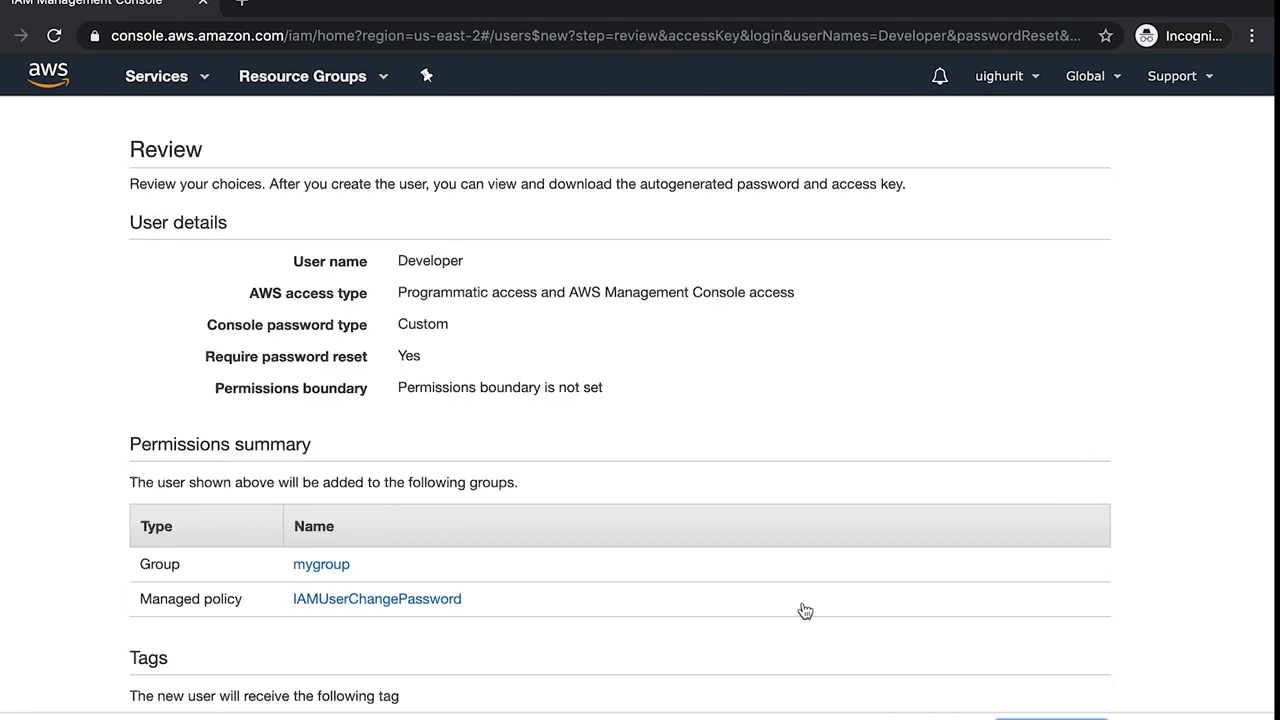
Review the new user's name, access type and console password type, and create the user
{"action": "left_click_drag", "start_coordinate": [460, 262], "coordinate": [398, 260]}
{"action": "left_click", "coordinate": [429, 259]}
{"action": "double_click", "coordinate": [429, 259]}
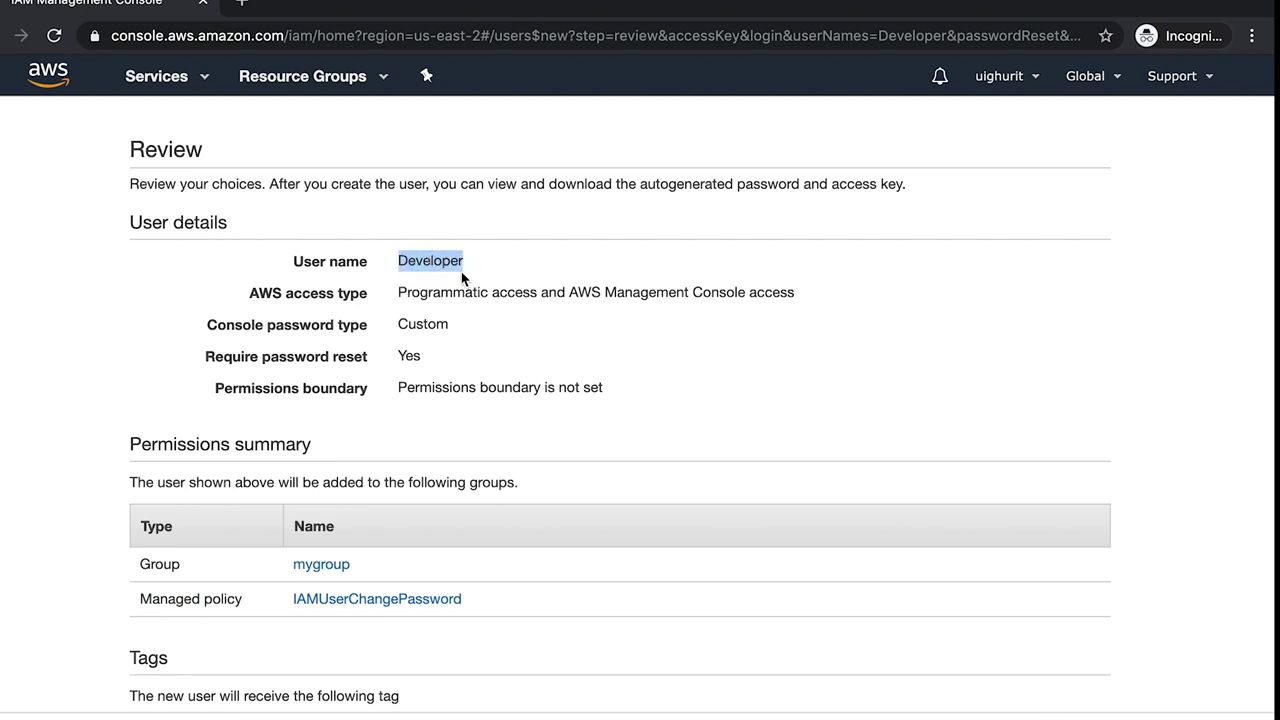
{"action": "left_click_drag", "start_coordinate": [398, 305], "coordinate": [780, 292]}
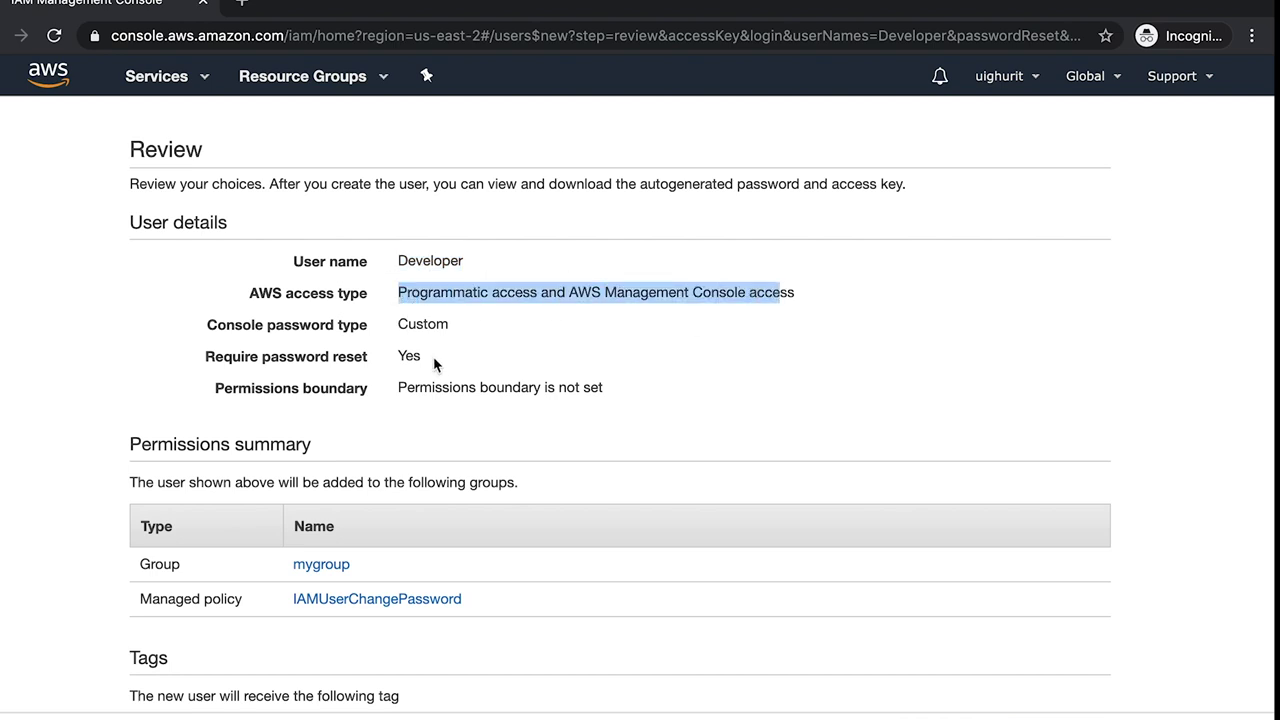
{"action": "left_click_drag", "start_coordinate": [457, 335], "coordinate": [398, 324]}
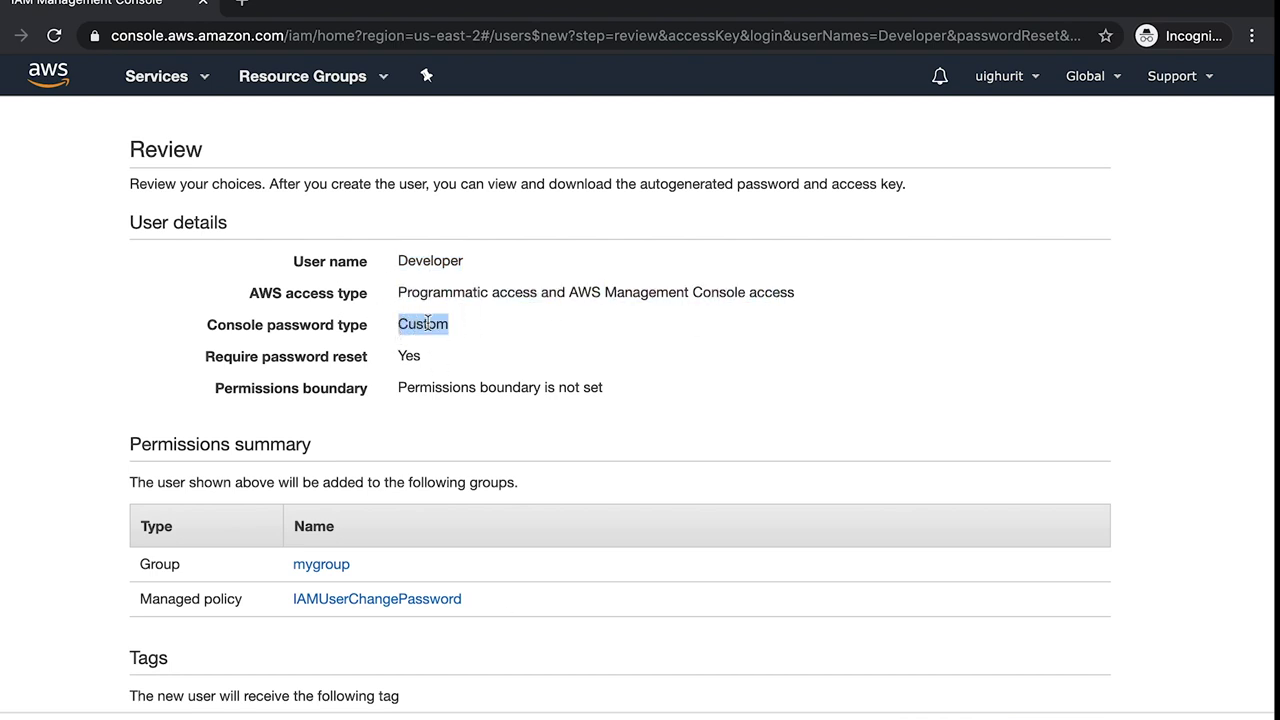
{"action": "scroll", "coordinate": [449, 374], "scroll_direction": "down", "scroll_amount": 1}
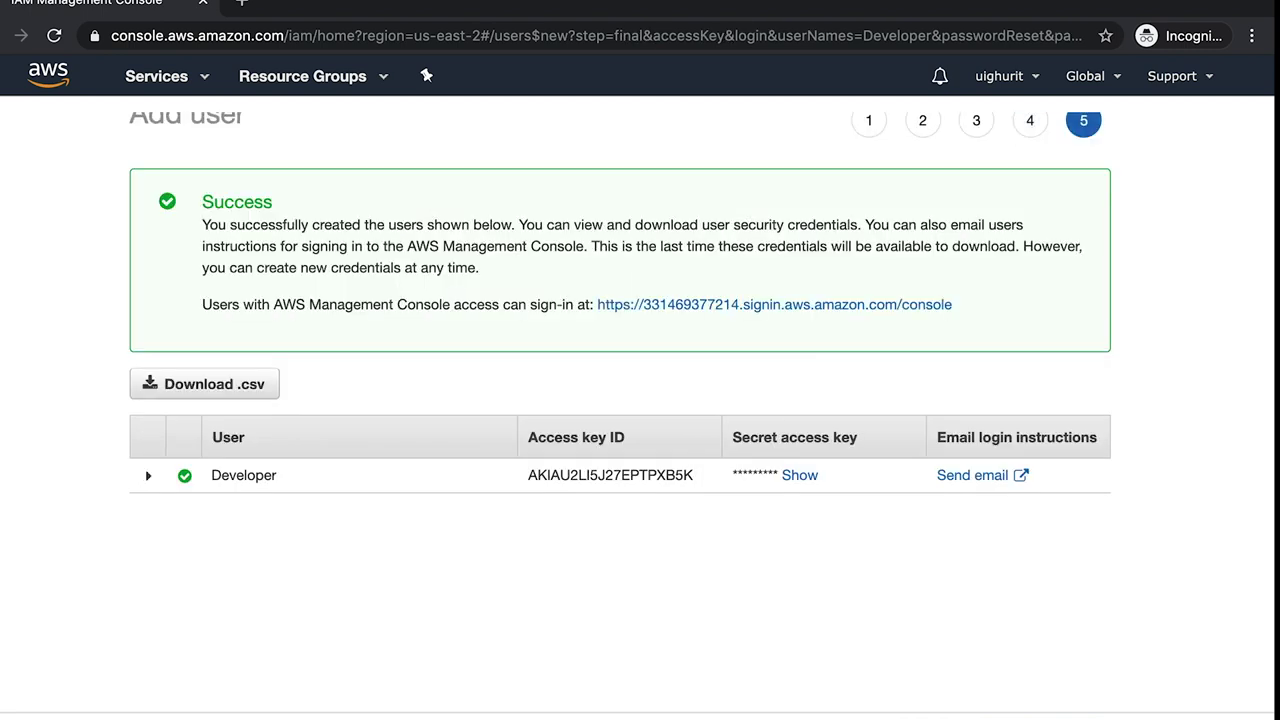
Expand the Developer user's entry on the success page and review the actions completed for it
{"action": "scroll", "coordinate": [811, 490], "scroll_direction": "up", "scroll_amount": 1}
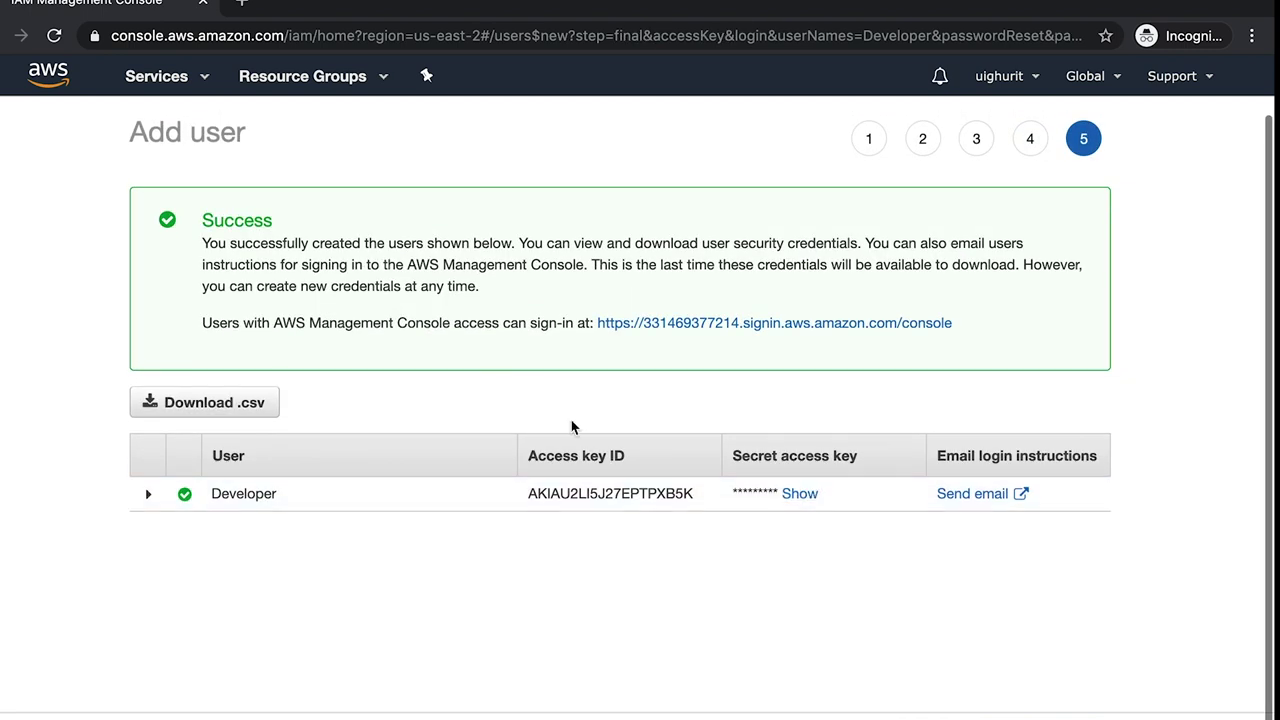
{"action": "left_click", "coordinate": [181, 81]}
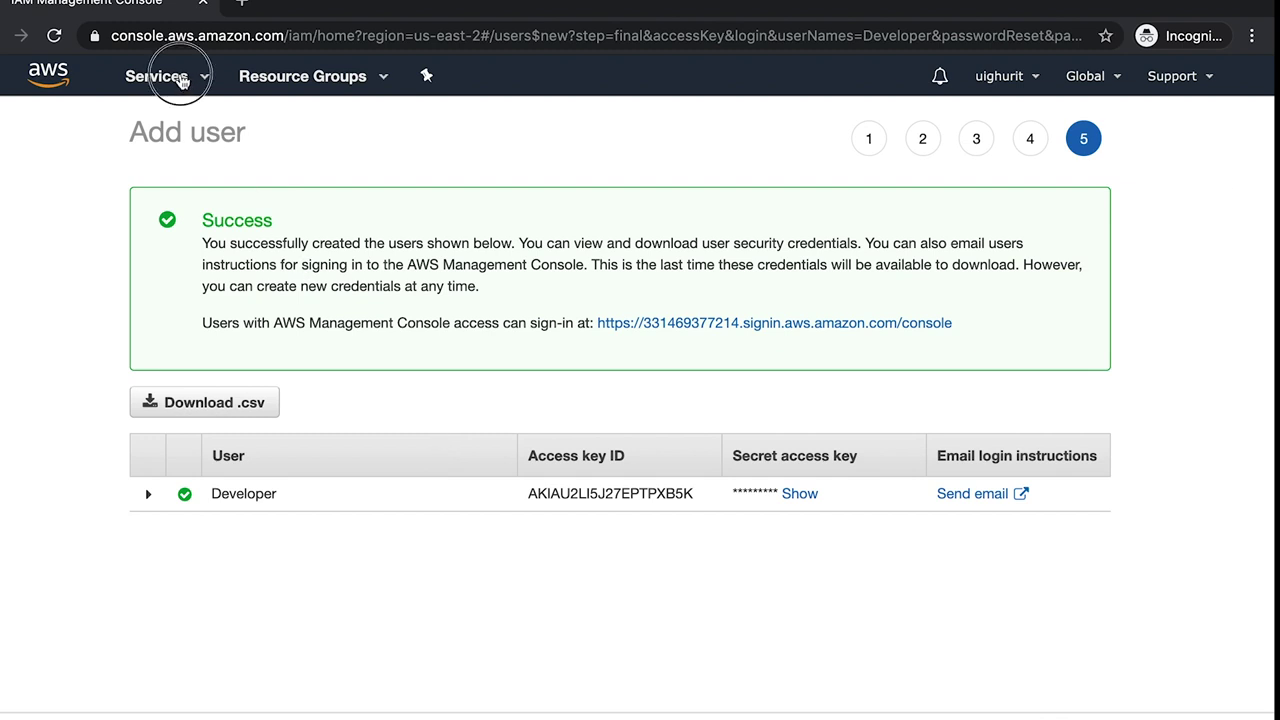
{"action": "left_click", "coordinate": [179, 80]}
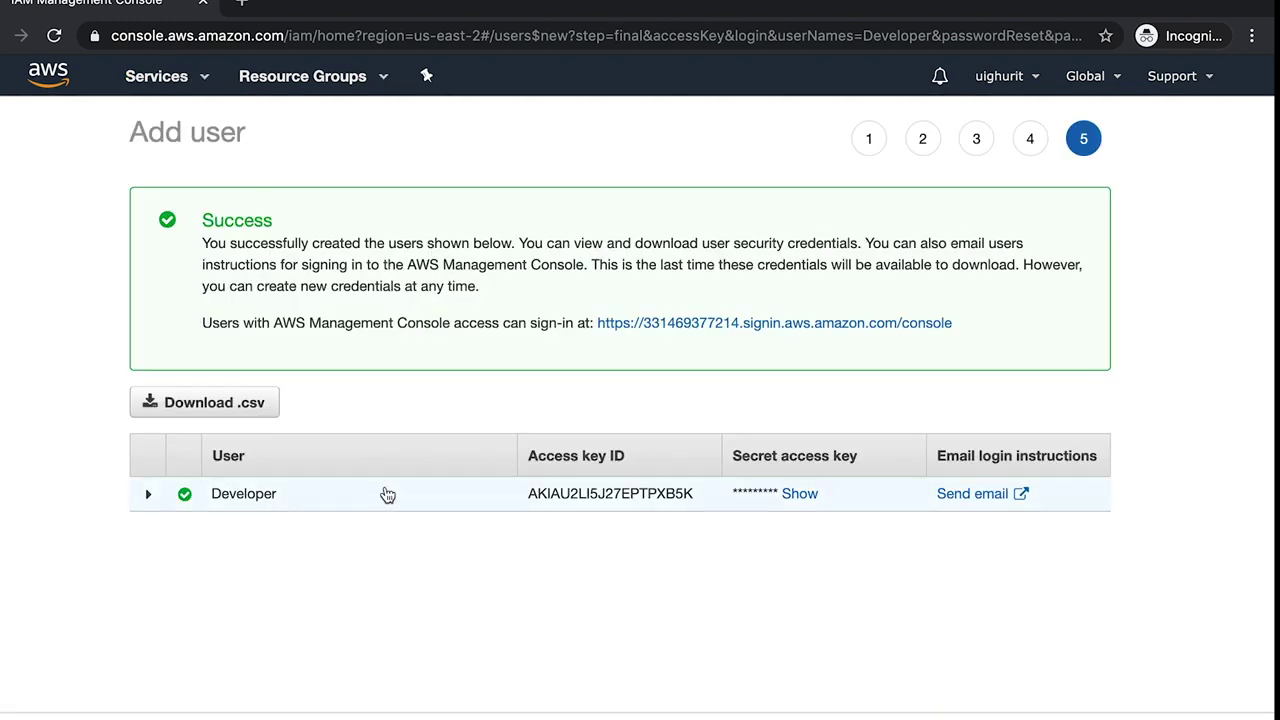
{"action": "left_click", "coordinate": [150, 494]}
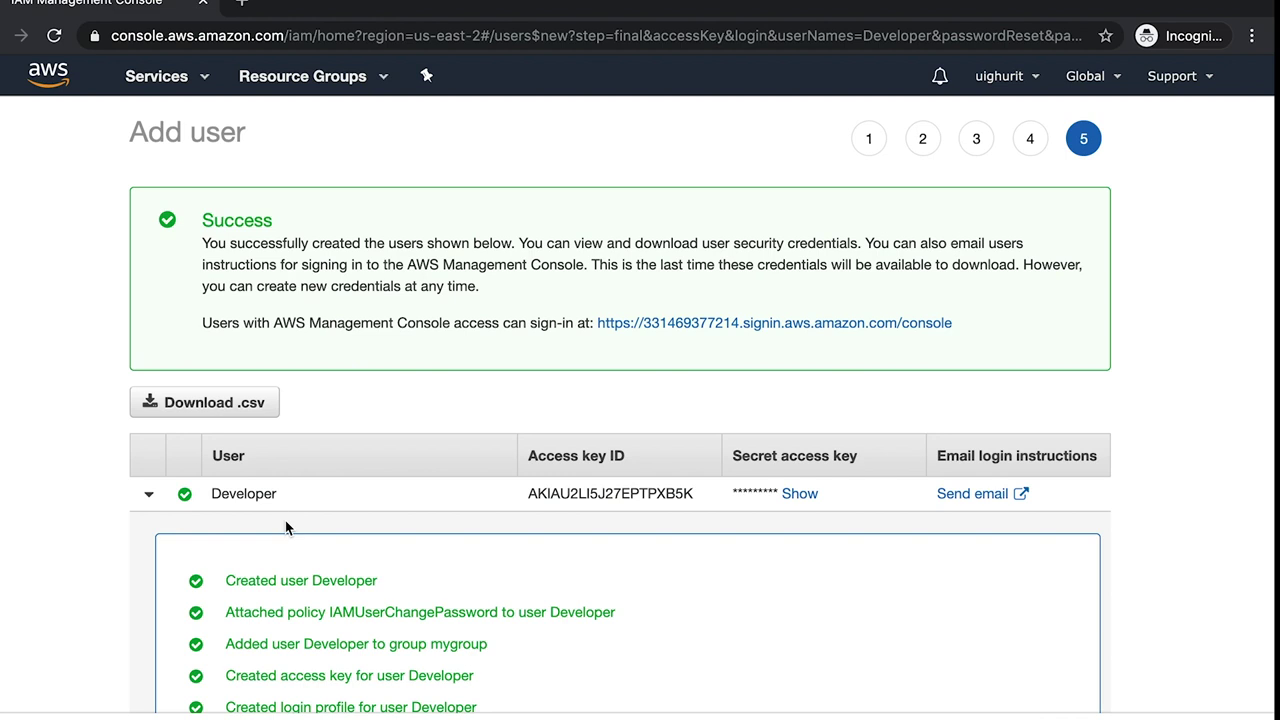
{"action": "scroll", "coordinate": [285, 521], "scroll_direction": "down", "scroll_amount": 1}
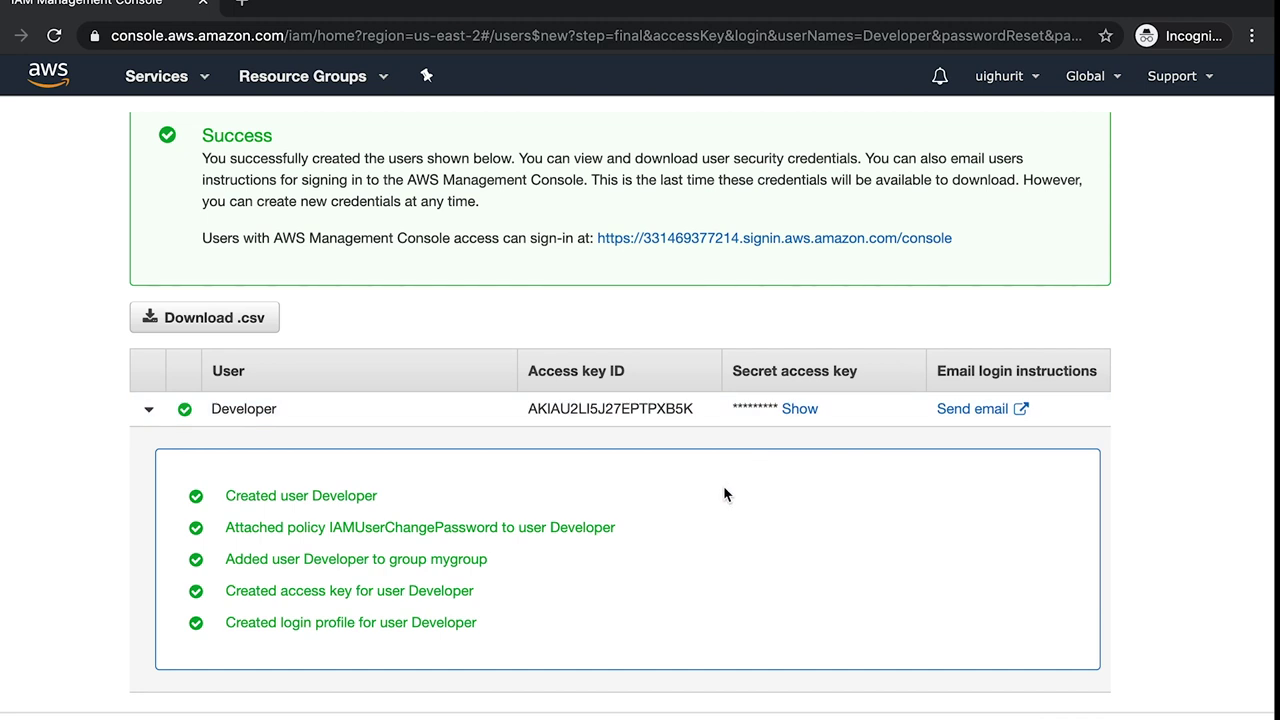
{"action": "scroll", "coordinate": [697, 410], "scroll_direction": "up", "scroll_amount": 1}
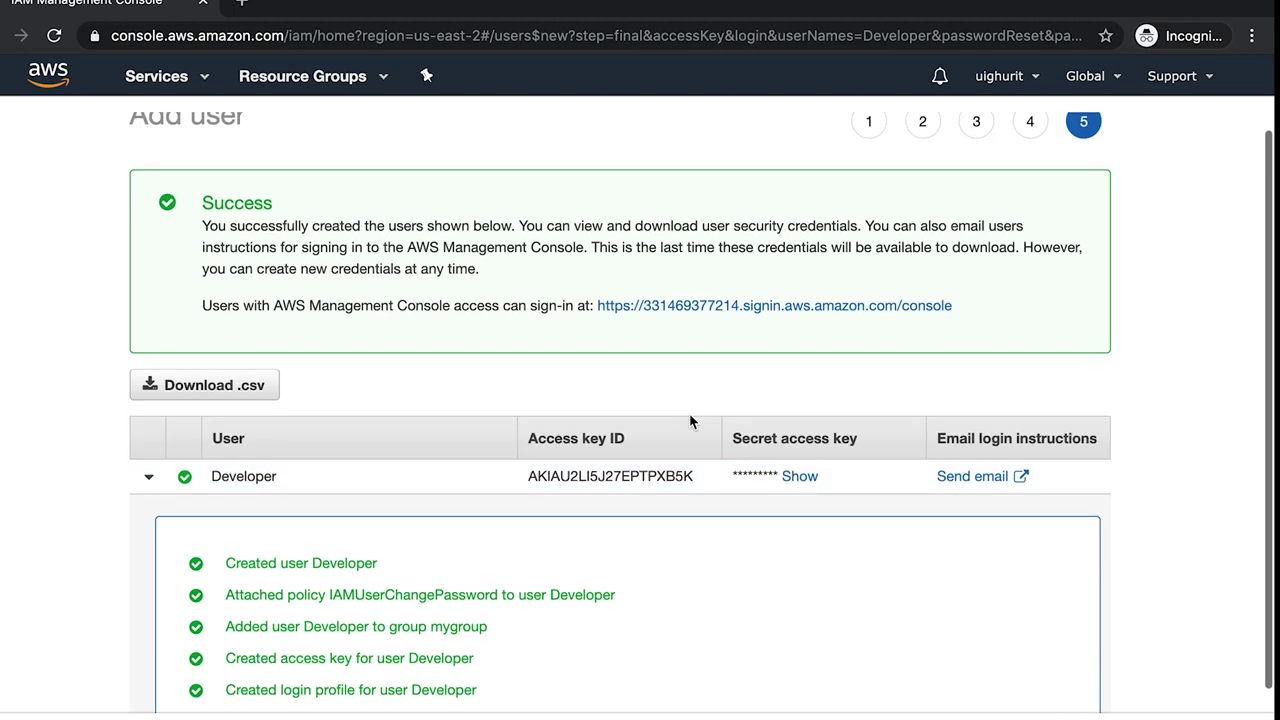
{"action": "scroll", "coordinate": [557, 339], "scroll_direction": "up", "scroll_amount": 1}
Return to the IAM console and open the list of existing roles
{"action": "left_click", "coordinate": [201, 88]}
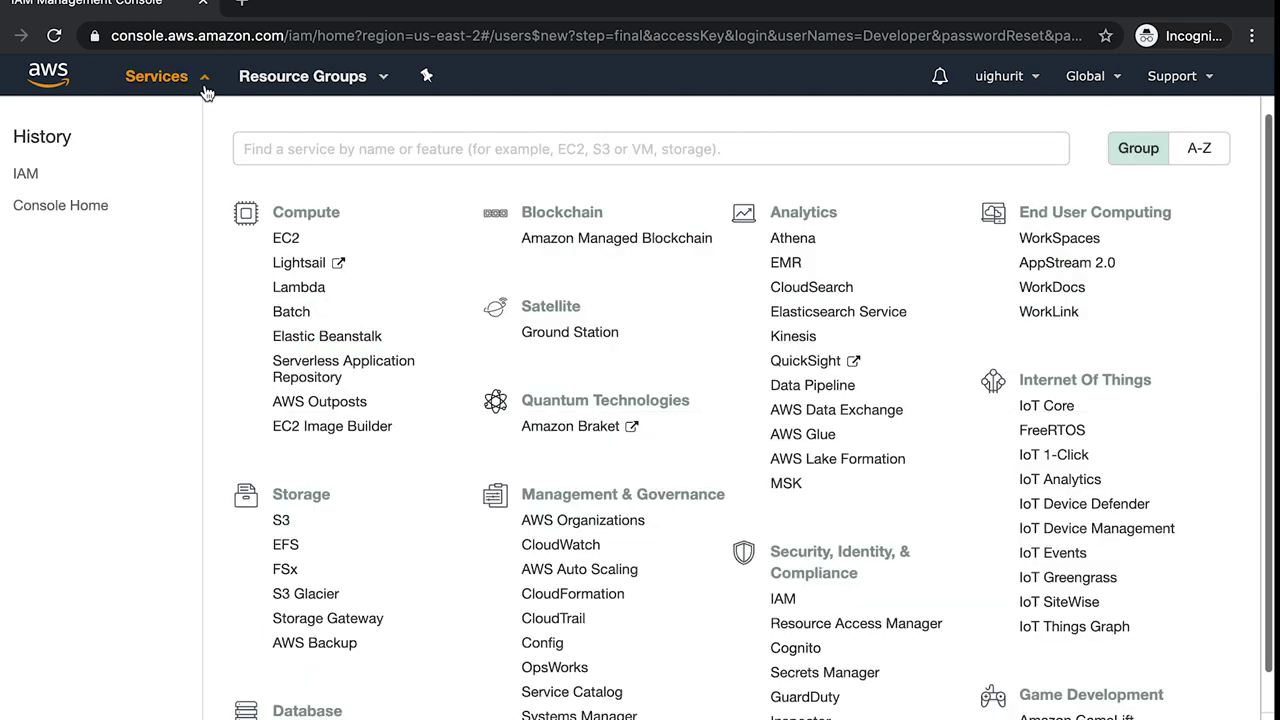
{"action": "type", "text": "IAM"}
{"action": "left_click", "coordinate": [300, 200]}
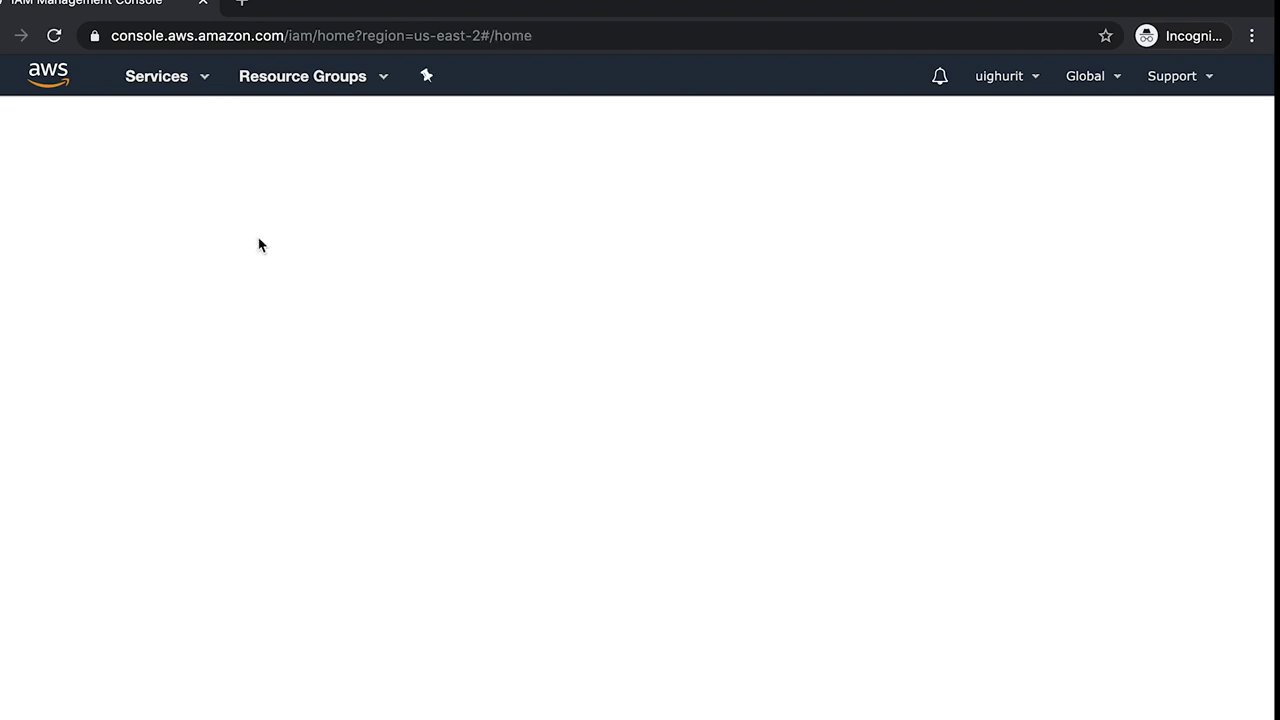
{"action": "left_click", "coordinate": [52, 314]}
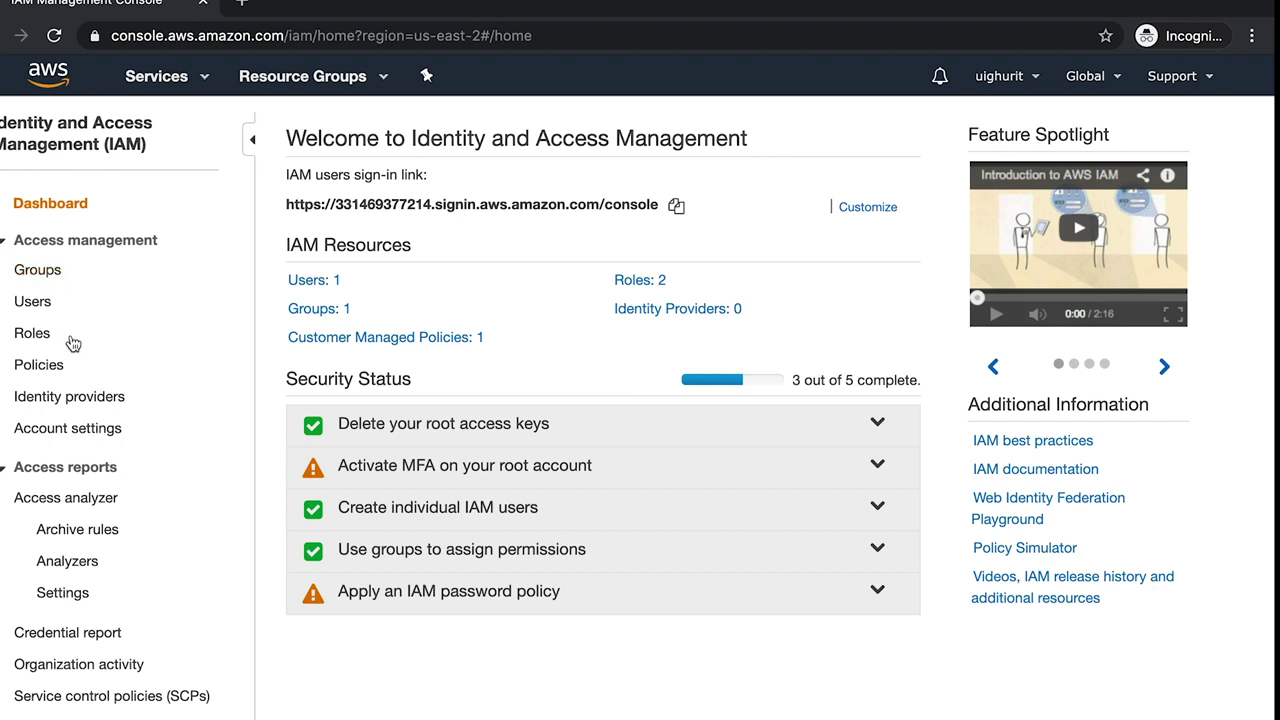
{"action": "scroll", "coordinate": [75, 342], "scroll_direction": "down", "scroll_amount": 1}
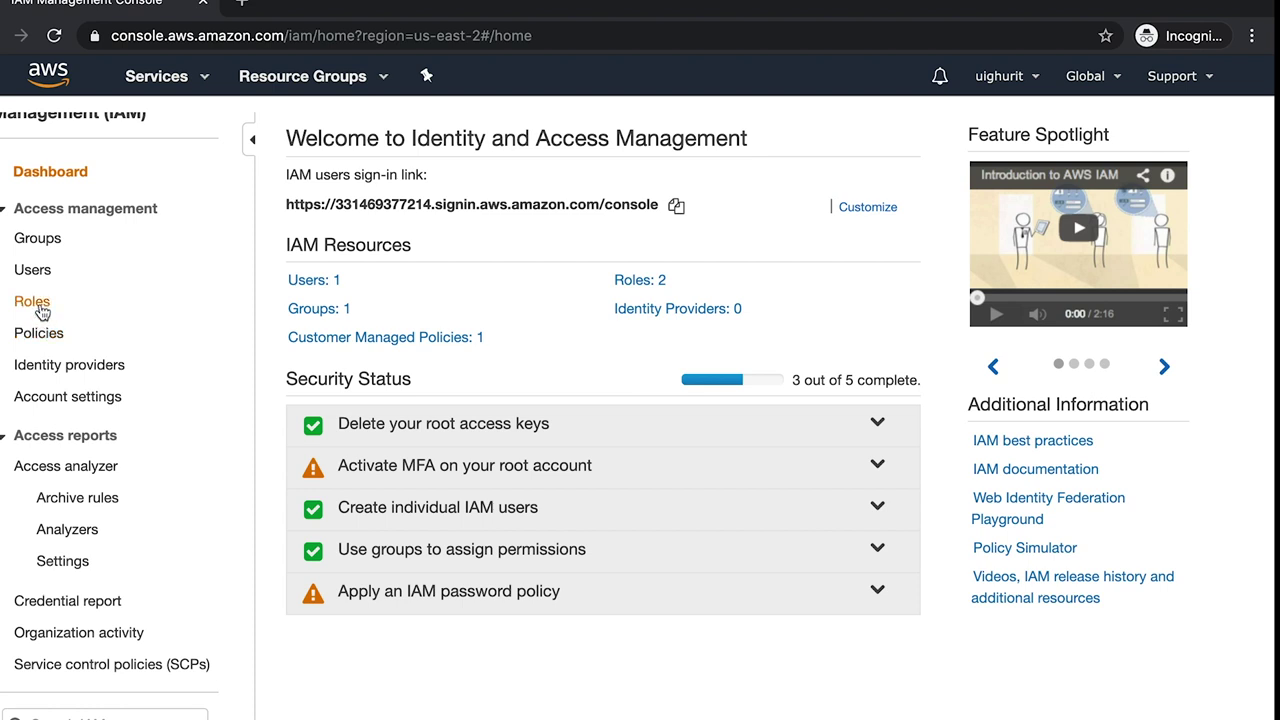
{"action": "left_click", "coordinate": [40, 308]}
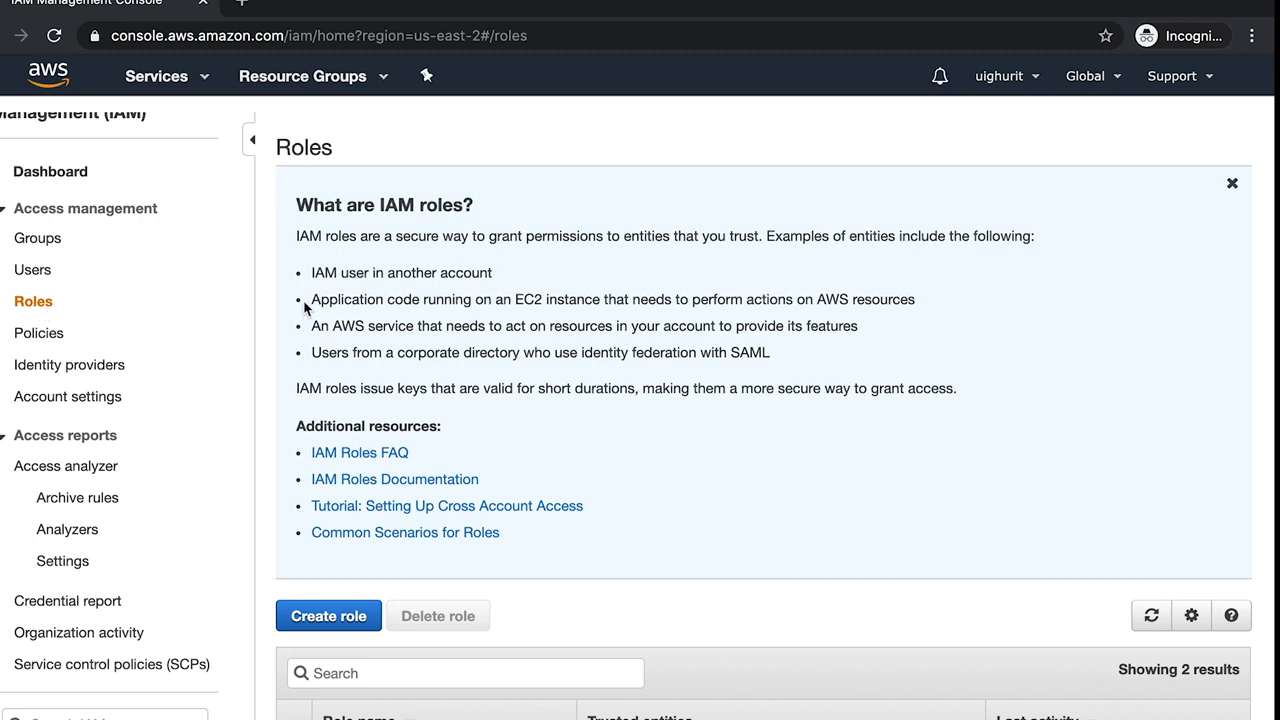
{"action": "scroll", "coordinate": [509, 374], "scroll_direction": "down", "scroll_amount": 3}
{"action": "scroll", "coordinate": [557, 401], "scroll_direction": "down", "scroll_amount": 1}
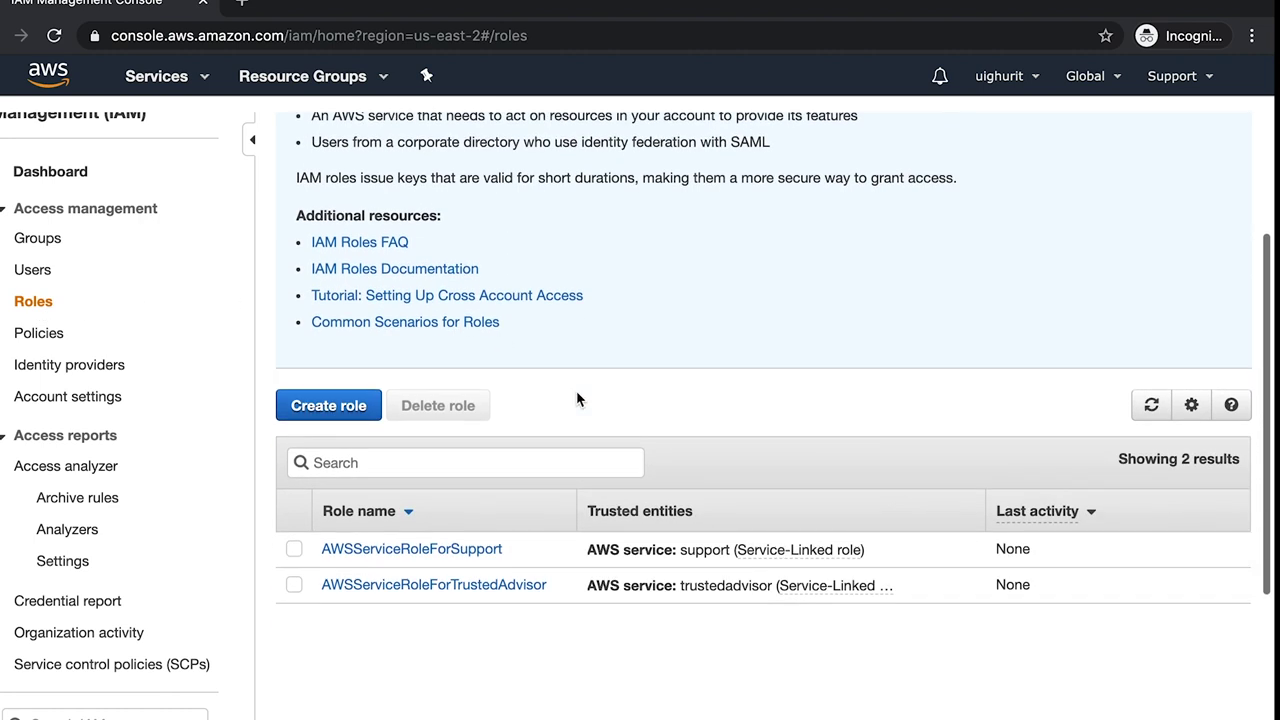
Start creating a role with an AWS service as the trusted entity and choose EC2 as its use case
{"action": "left_click", "coordinate": [340, 405]}
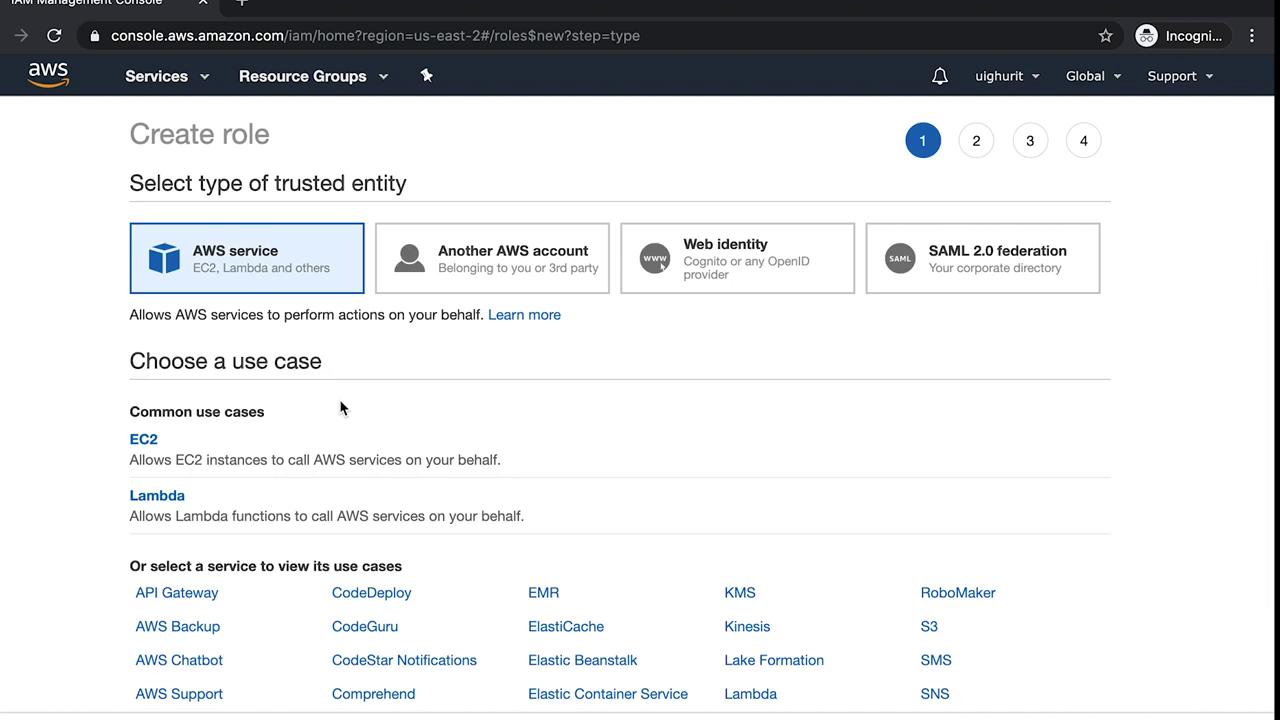
{"action": "scroll", "coordinate": [340, 407], "scroll_direction": "down", "scroll_amount": 1}
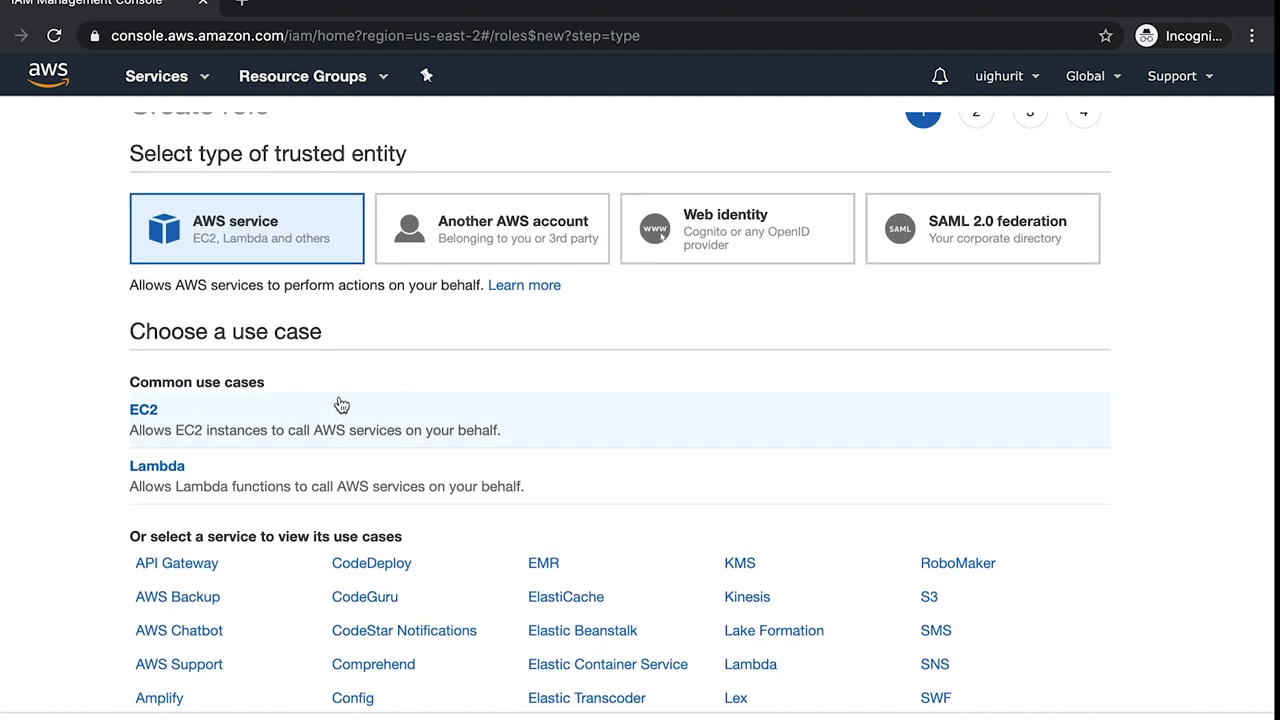
{"action": "scroll", "coordinate": [329, 420], "scroll_direction": "down", "scroll_amount": 2}
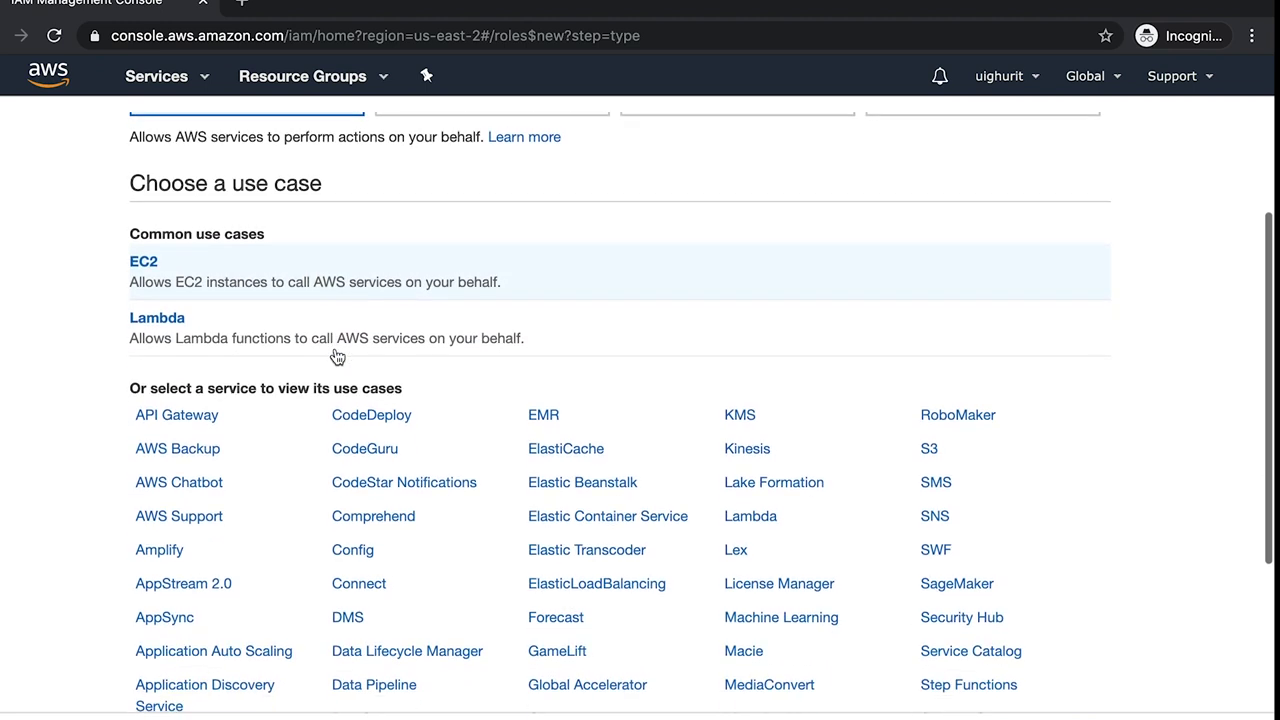
{"action": "left_click", "coordinate": [273, 289]}
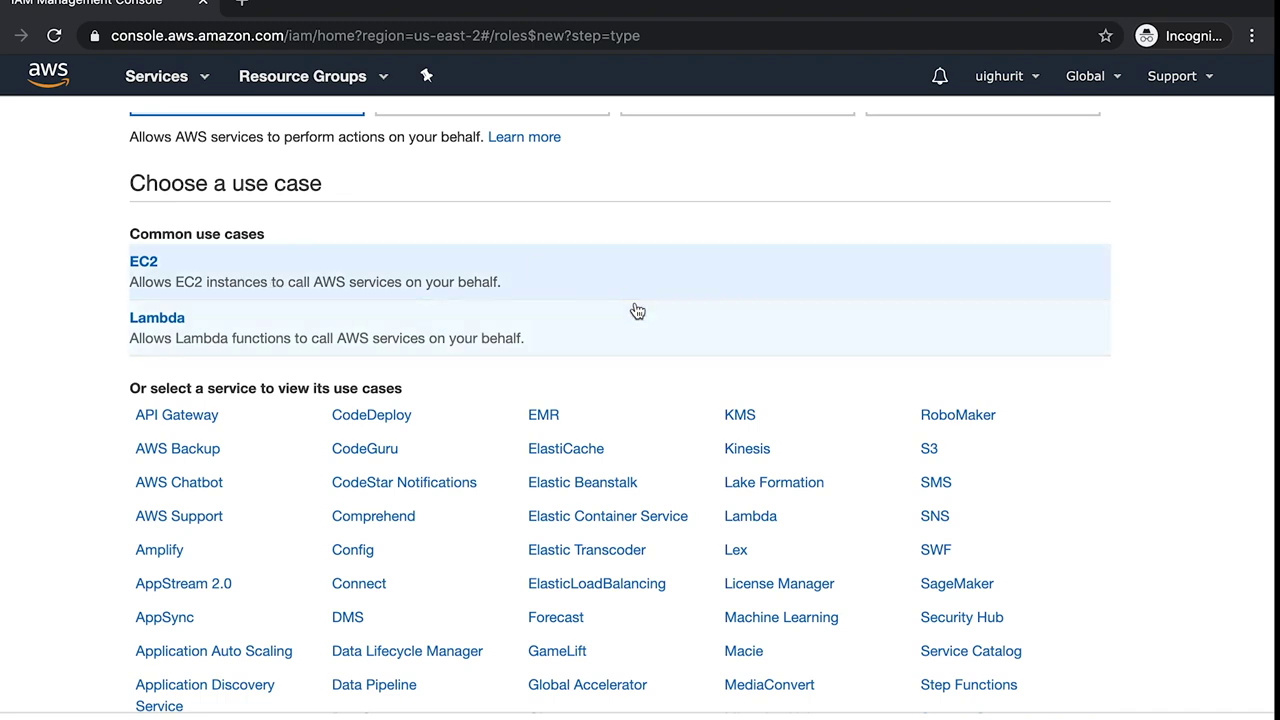
{"action": "scroll", "coordinate": [634, 311], "scroll_direction": "down", "scroll_amount": 3}
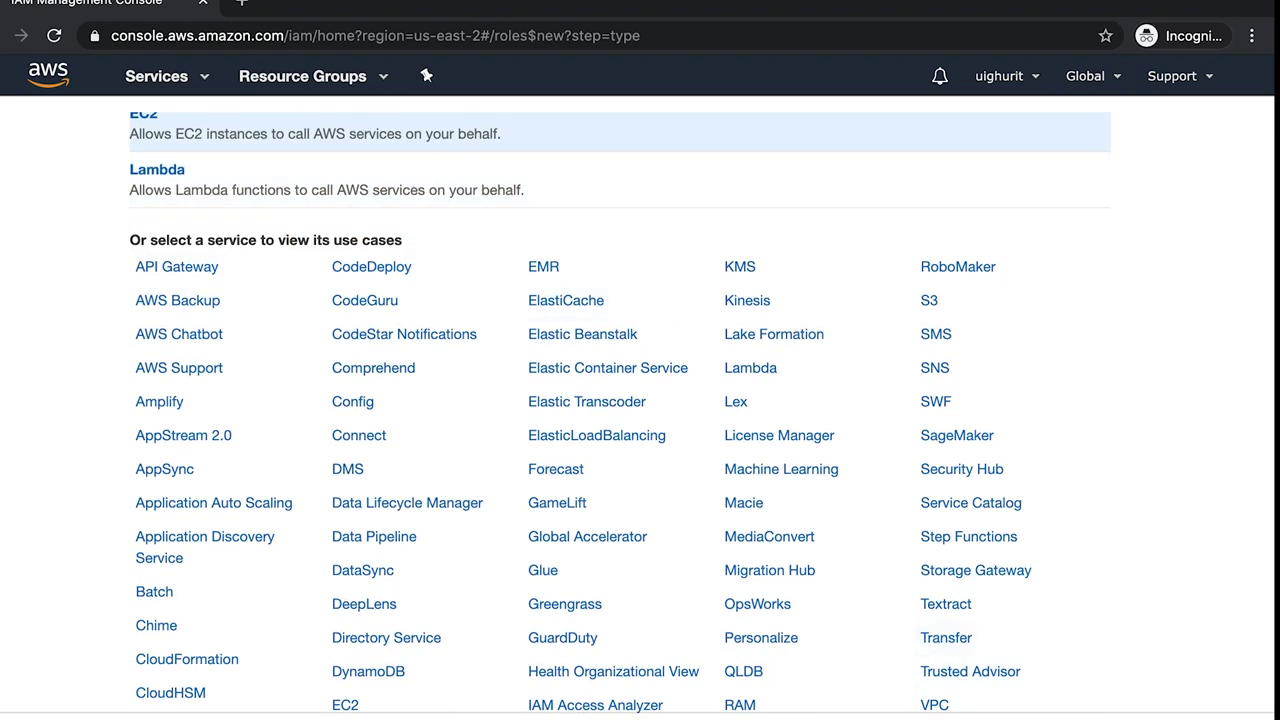
{"action": "scroll", "coordinate": [1110, 625], "scroll_direction": "down", "scroll_amount": 2}
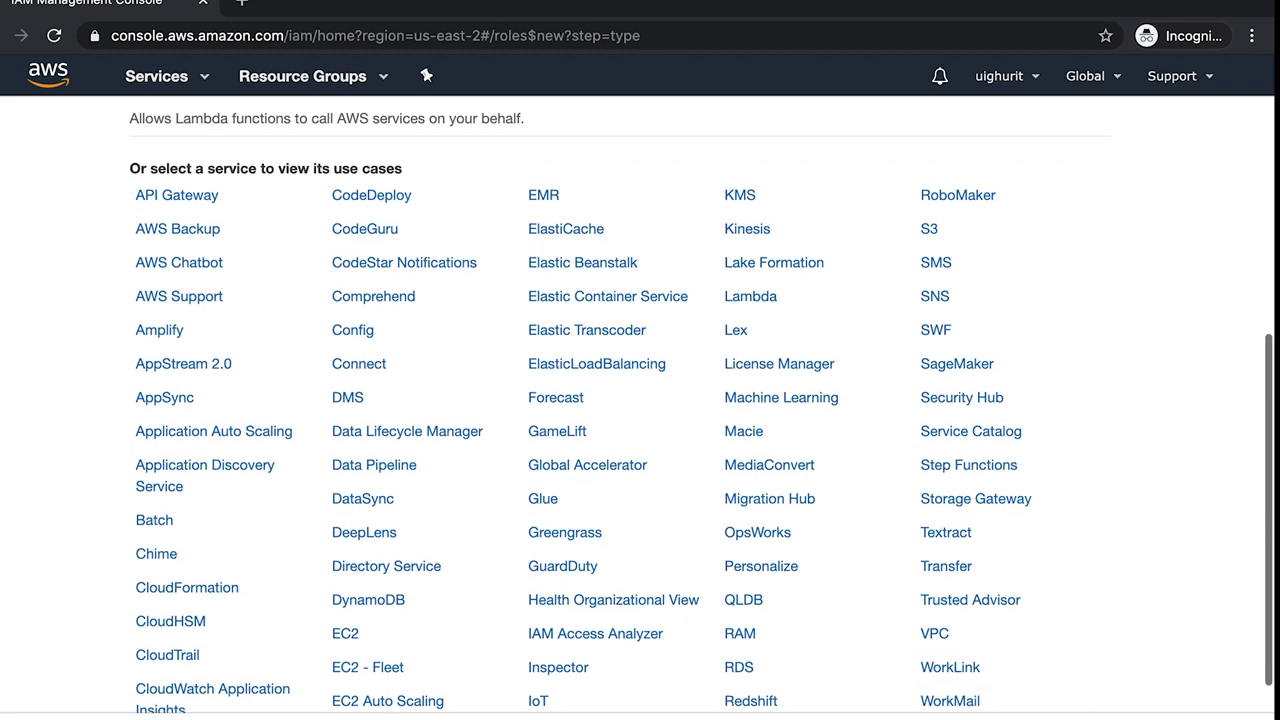
{"action": "left_click", "coordinate": [925, 592]}
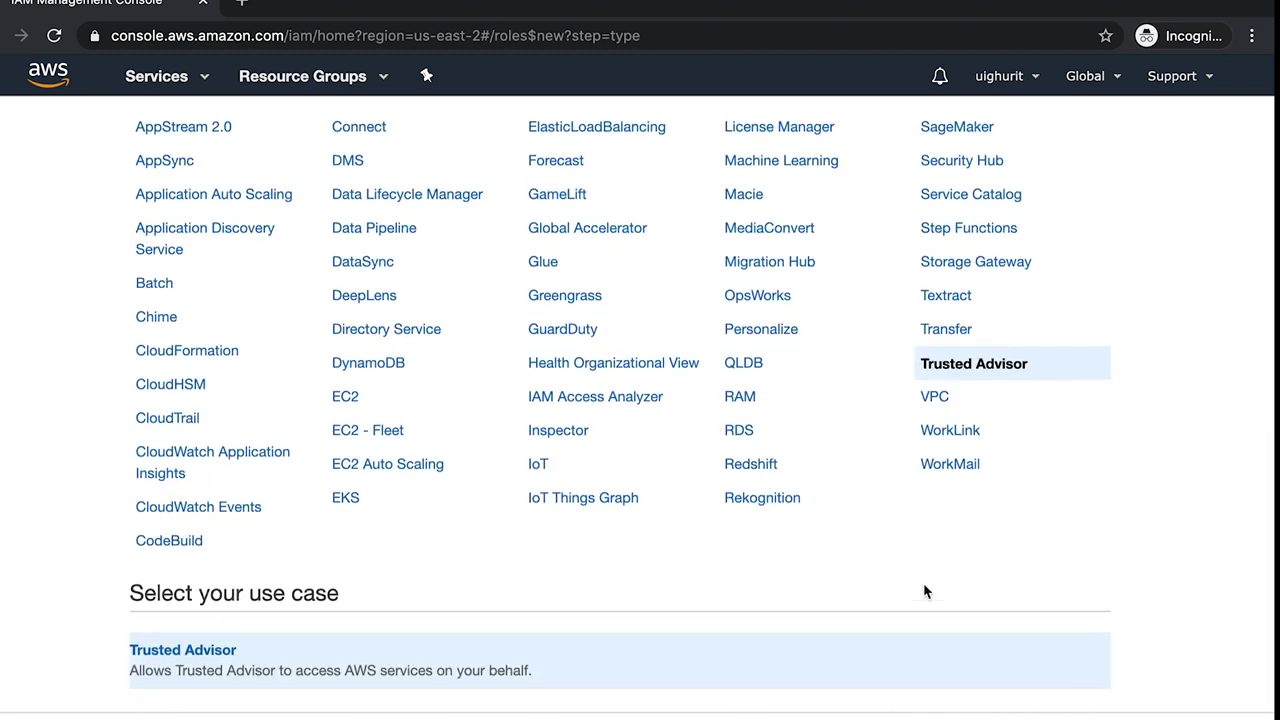
{"action": "scroll", "coordinate": [923, 591], "scroll_direction": "up", "scroll_amount": 2}
{"action": "scroll", "coordinate": [537, 337], "scroll_direction": "up", "scroll_amount": 2}
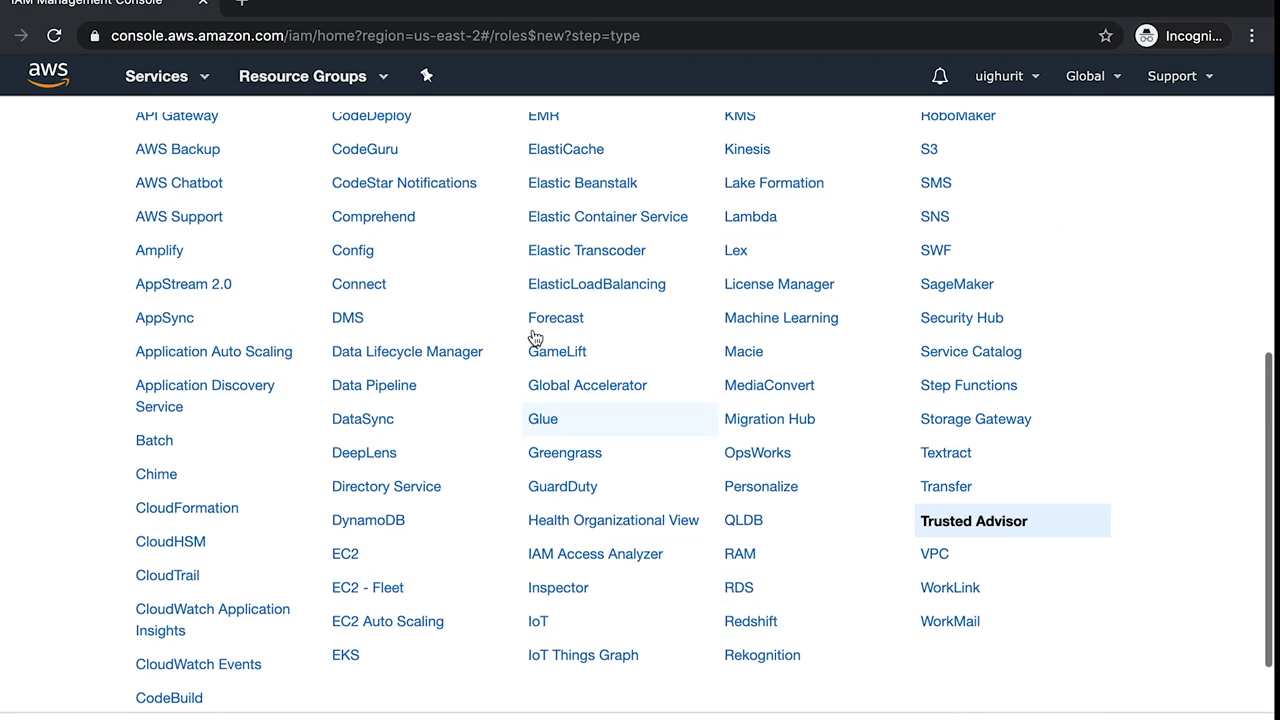
{"action": "scroll", "coordinate": [450, 363], "scroll_direction": "up", "scroll_amount": 1}
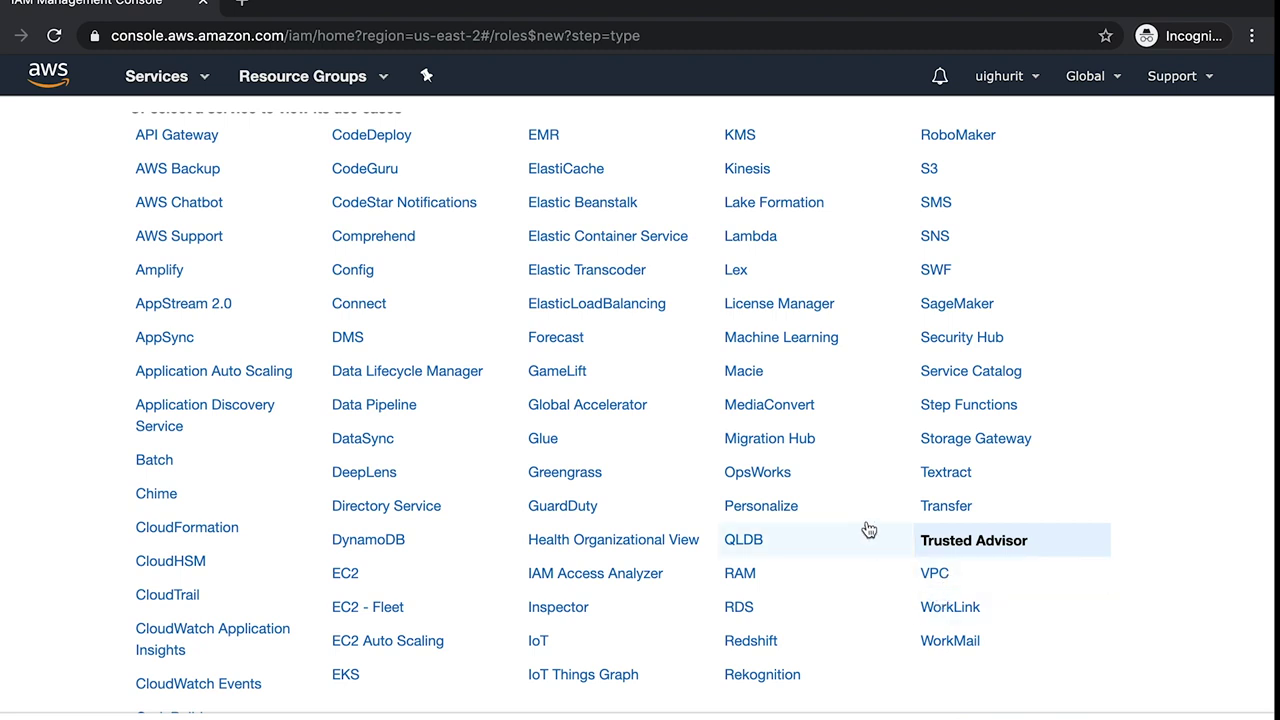
Choose EC2 as the role's common use case again and proceed to attaching permissions policies
{"action": "scroll", "coordinate": [673, 370], "scroll_direction": "up", "scroll_amount": 5}
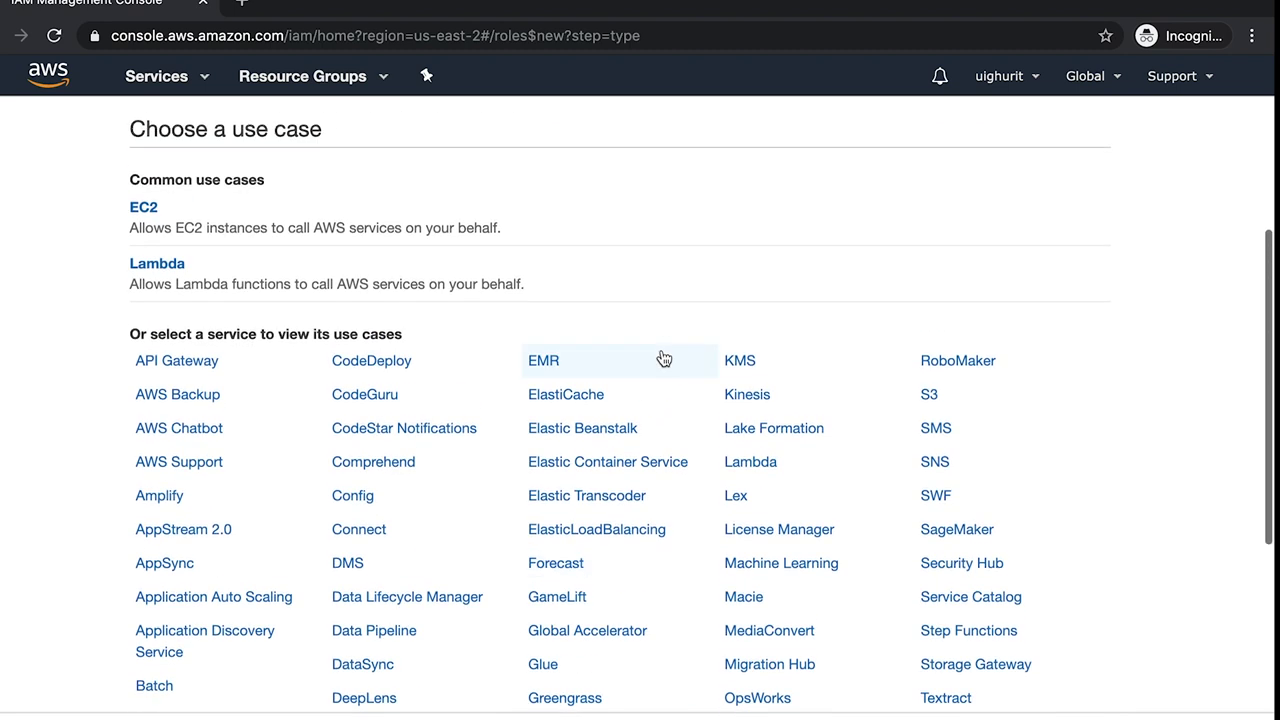
{"action": "scroll", "coordinate": [786, 471], "scroll_direction": "down", "scroll_amount": 2}
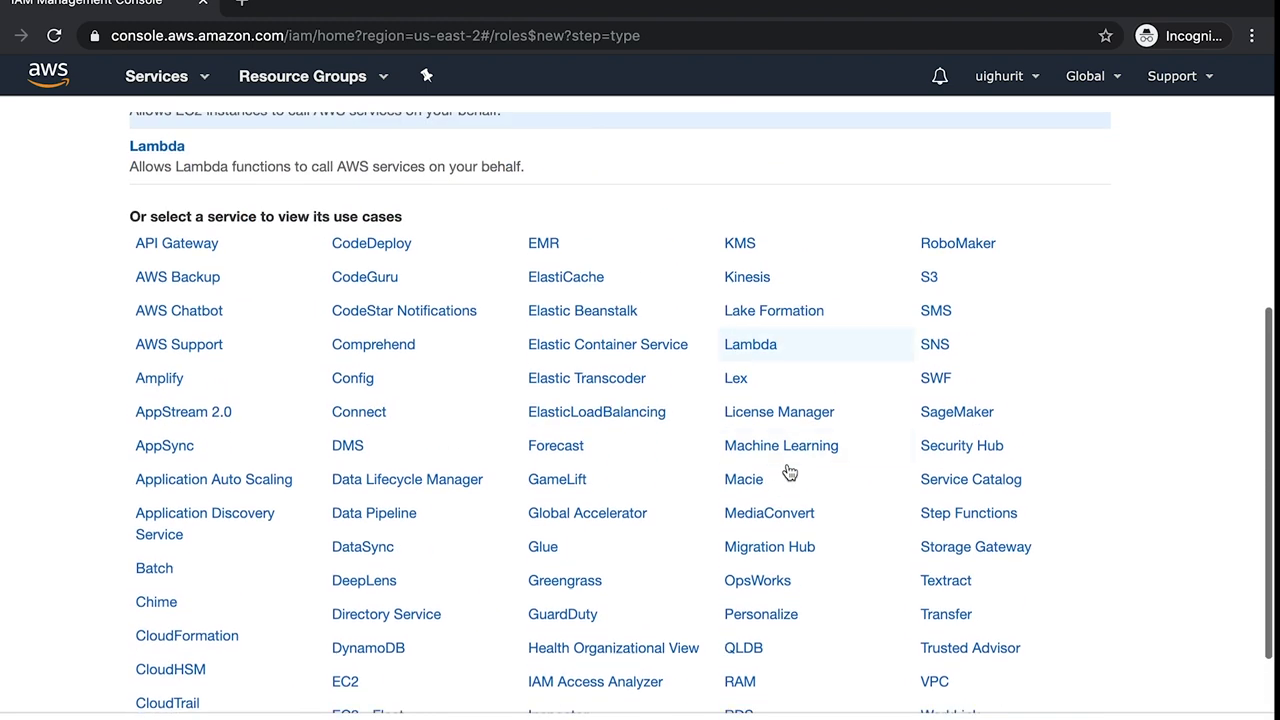
{"action": "scroll", "coordinate": [903, 488], "scroll_direction": "up", "scroll_amount": 2}
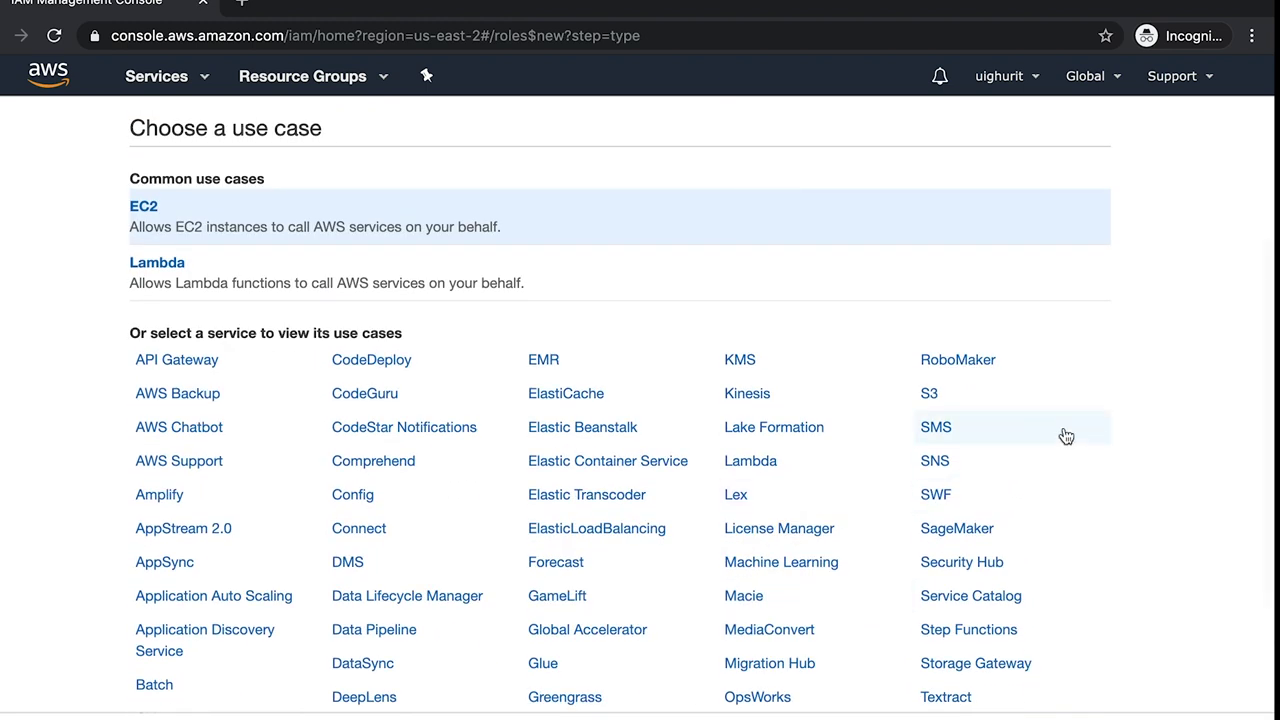
{"action": "scroll", "coordinate": [1066, 436], "scroll_direction": "down", "scroll_amount": 4}
{"action": "left_click", "coordinate": [1077, 705]}
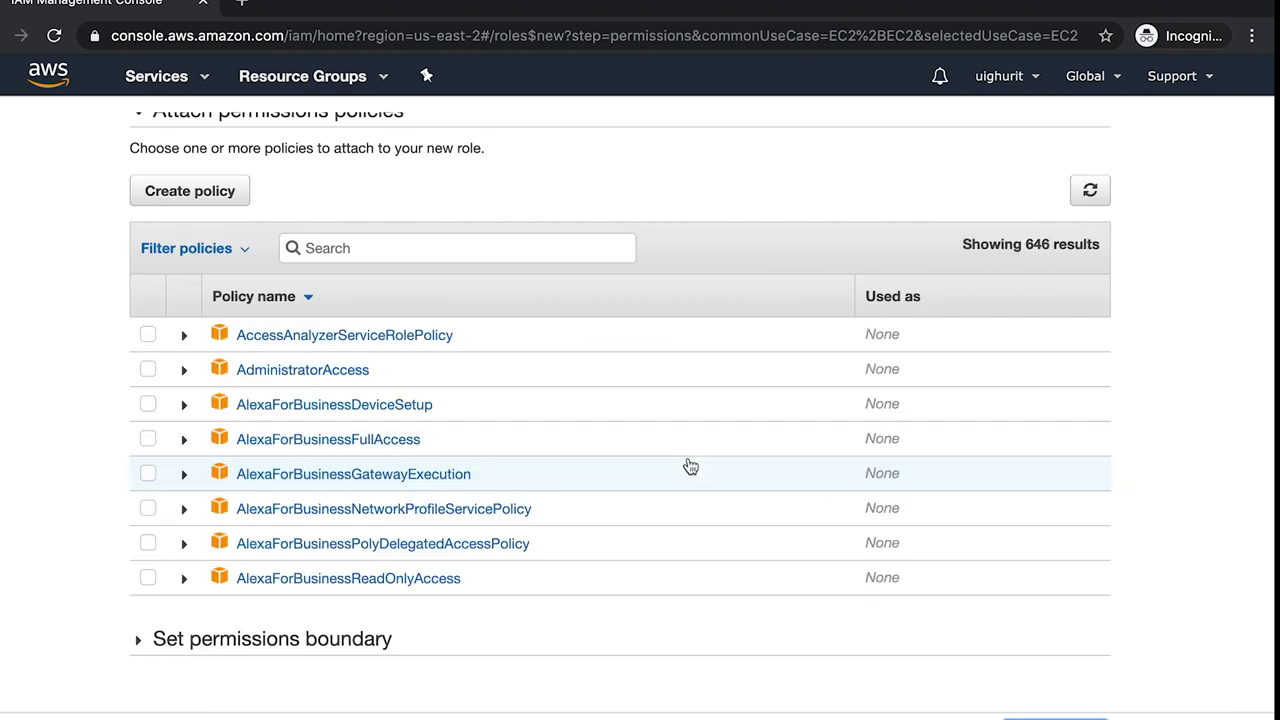
Search the permissions policies for RDS and select AmazonRDSFullAccess for the role
{"action": "left_click", "coordinate": [525, 248]}
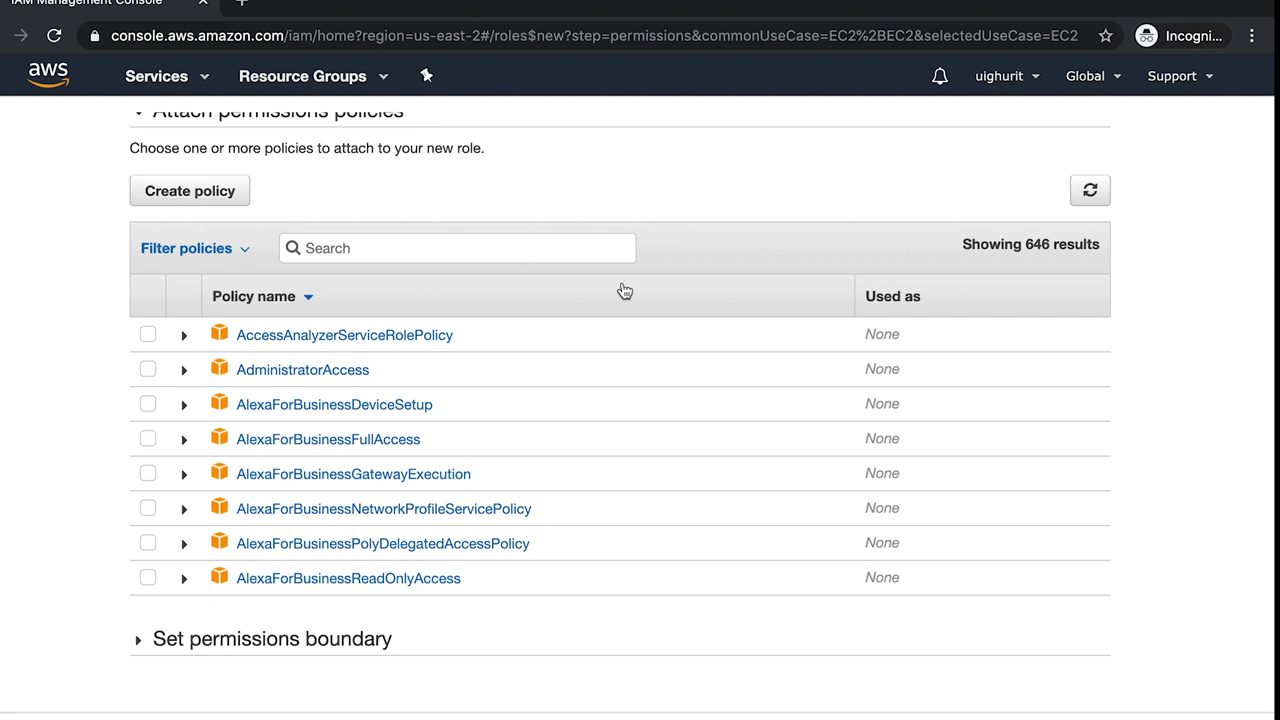
{"action": "scroll", "coordinate": [622, 290], "scroll_direction": "up", "scroll_amount": 1}
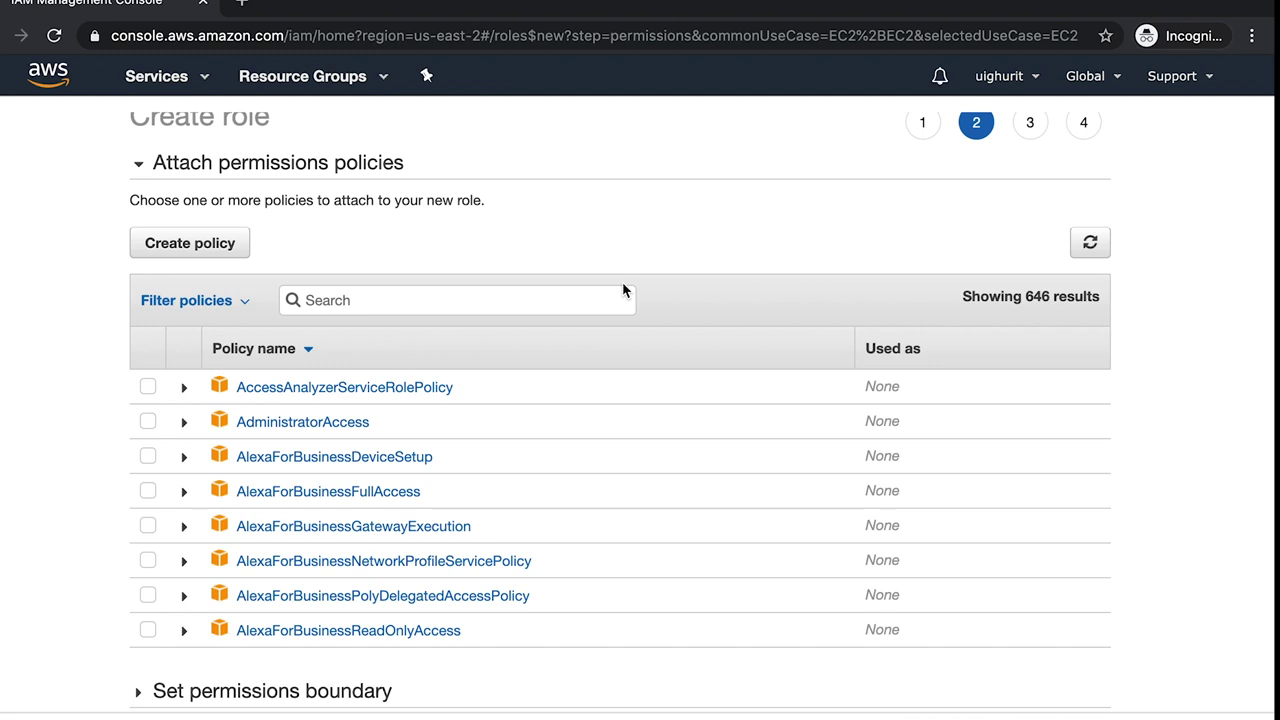
{"action": "left_click", "coordinate": [582, 301]}
{"action": "type", "text": "RDS"}
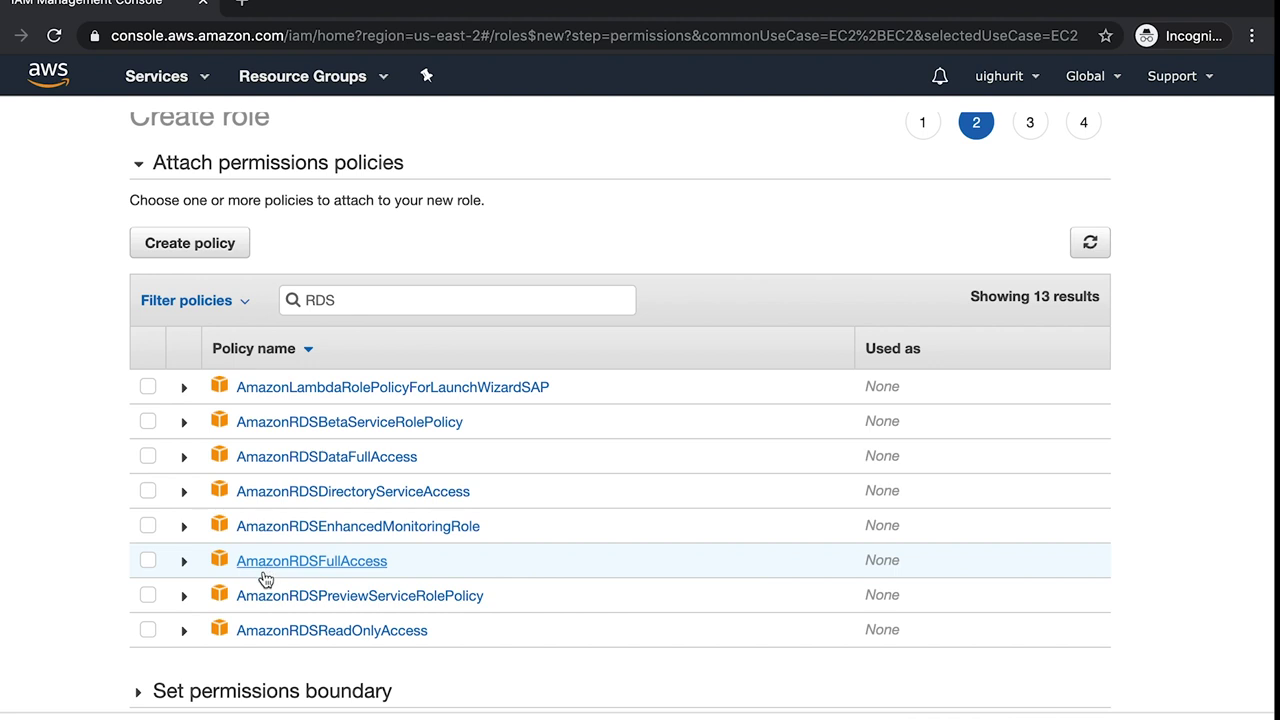
{"action": "left_click", "coordinate": [157, 563]}
{"action": "scroll", "coordinate": [680, 545], "scroll_direction": "down", "scroll_amount": 2}
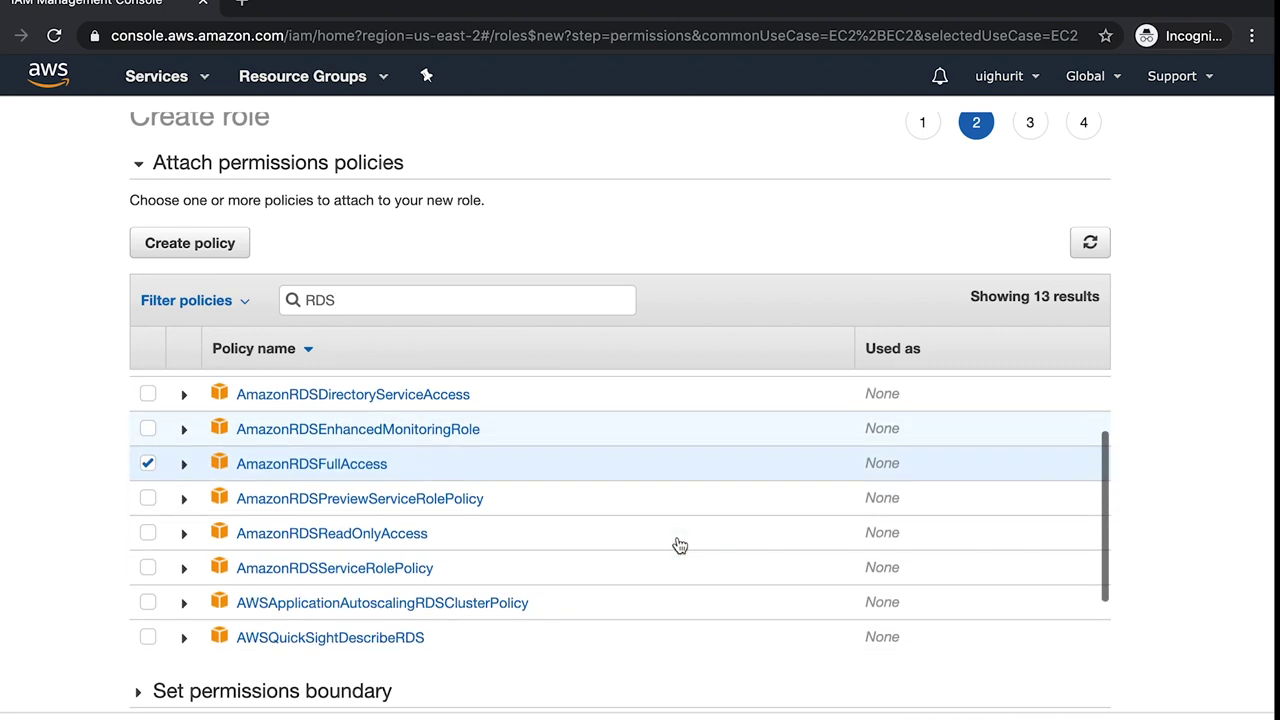
{"action": "scroll", "coordinate": [679, 545], "scroll_direction": "up", "scroll_amount": 1}
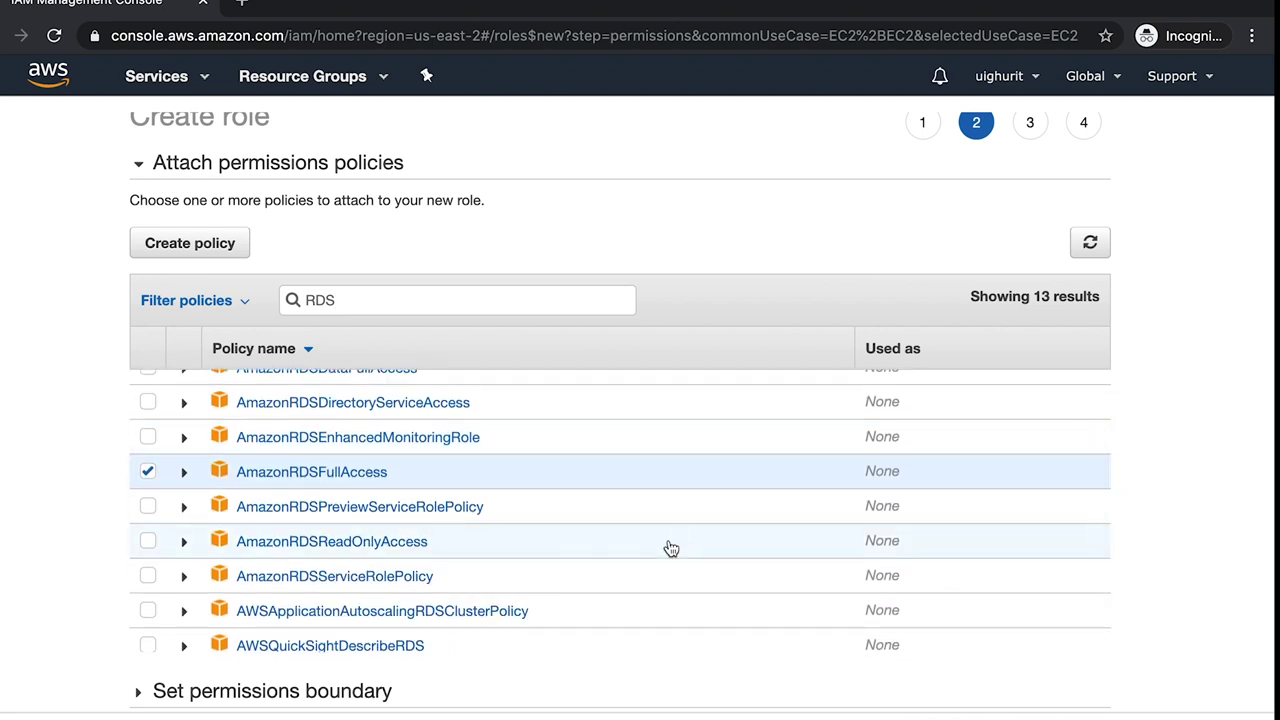
{"action": "scroll", "coordinate": [603, 520], "scroll_direction": "up", "scroll_amount": 2}
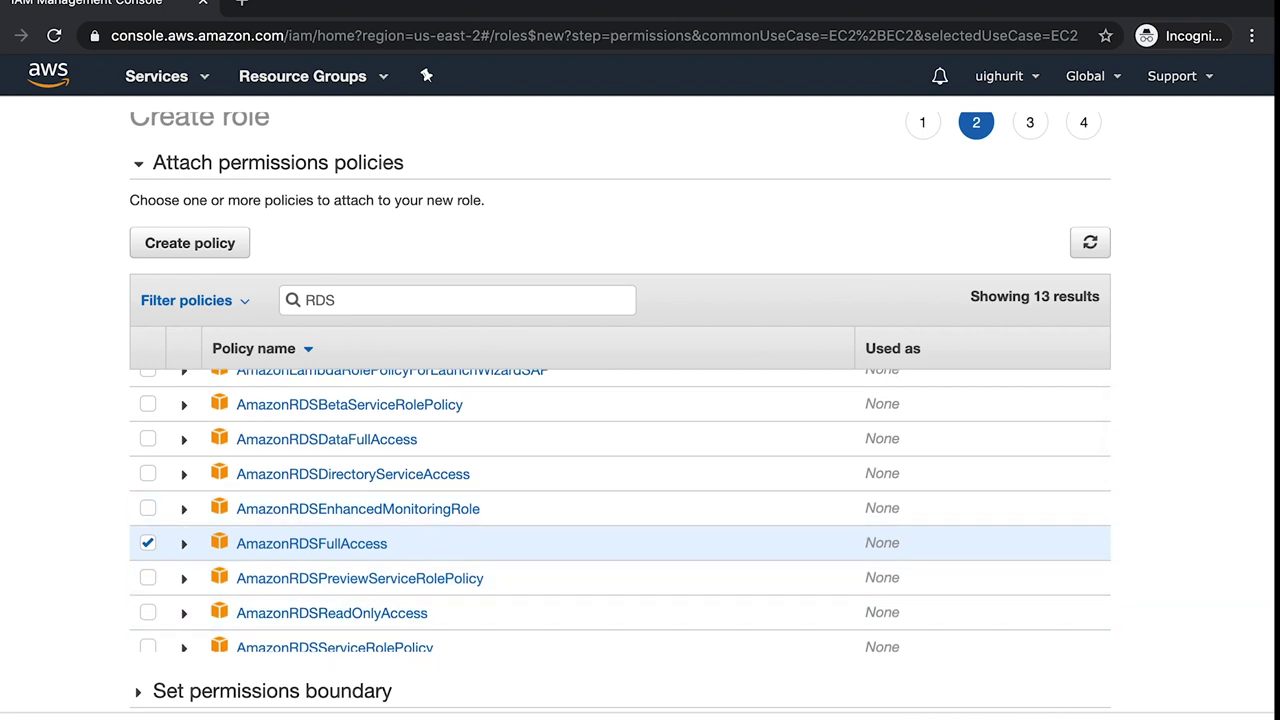
Proceed to the review without adding tags and name the role EC2_RDS_Full_Access
{"action": "left_click", "coordinate": [1055, 718]}
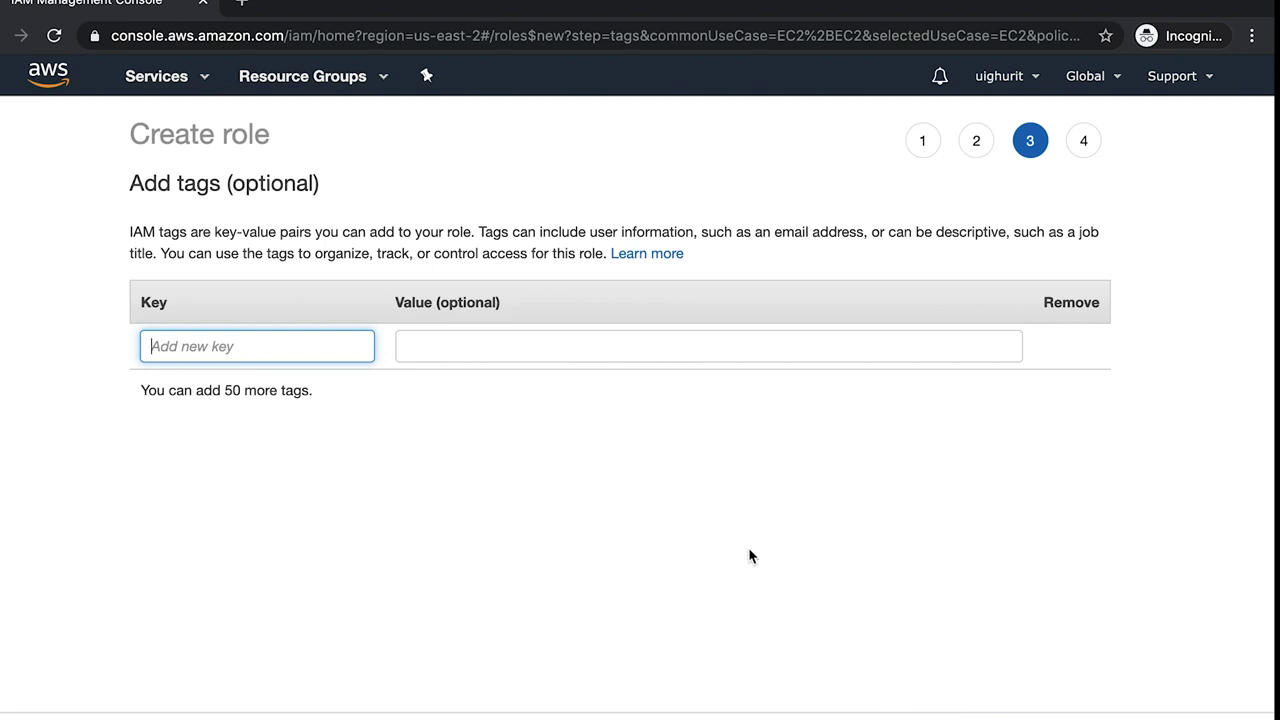
{"action": "left_click", "coordinate": [1043, 715]}
{"action": "left_click", "coordinate": [623, 253]}
{"action": "type", "text": "EC"}
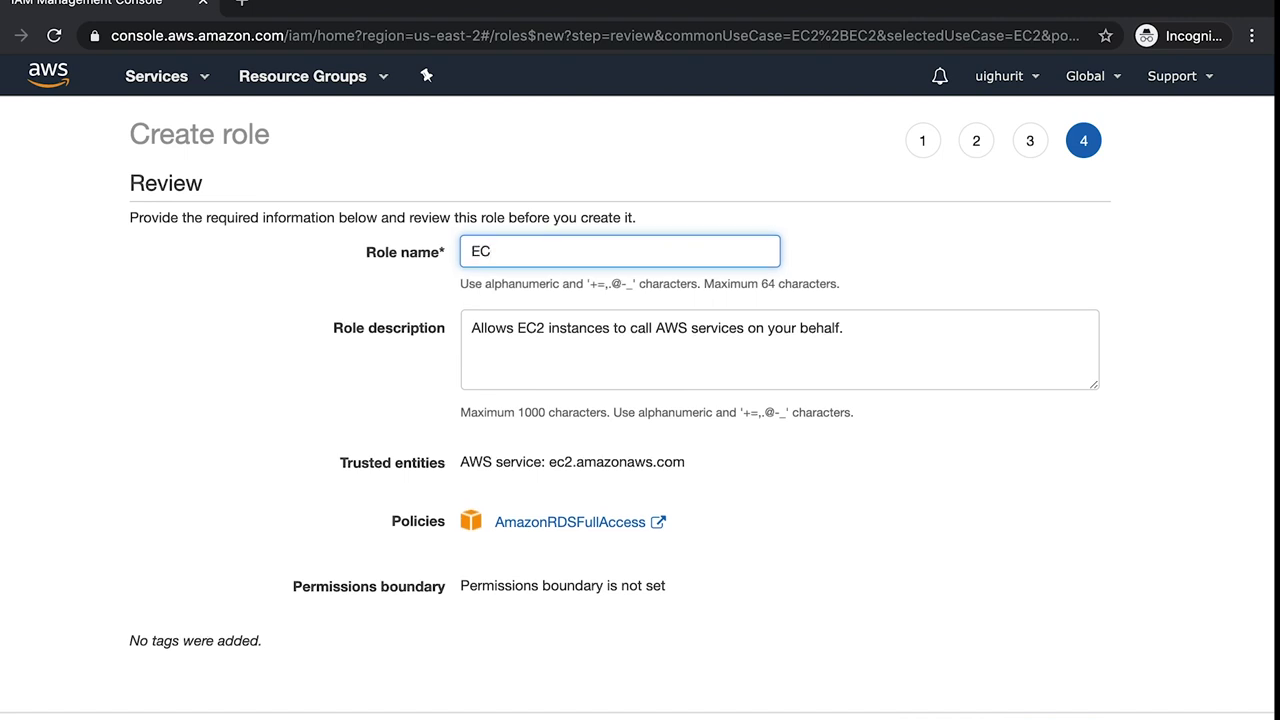
{"action": "type", "text": "2_RDS_Full_access"}
{"action": "left_click", "coordinate": [815, 460]}
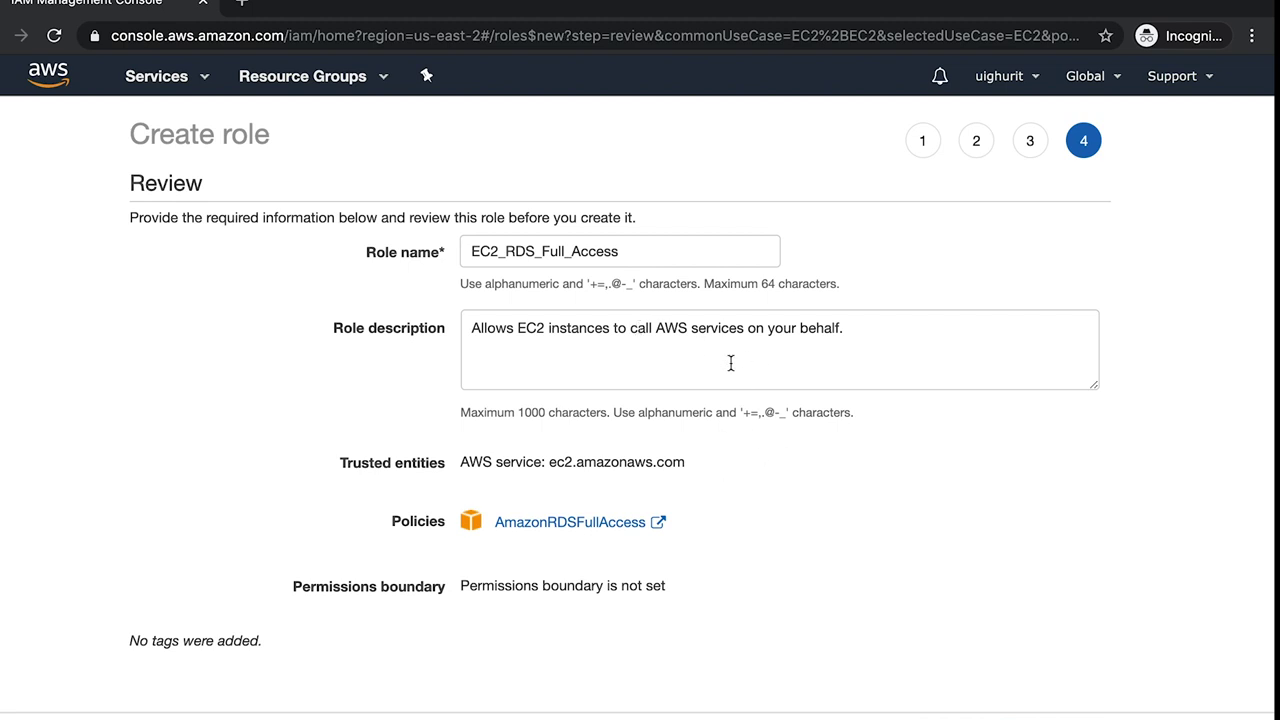
Review the role's description, trusted entity and attached policy, keeping the default description
{"action": "left_click", "coordinate": [790, 324]}
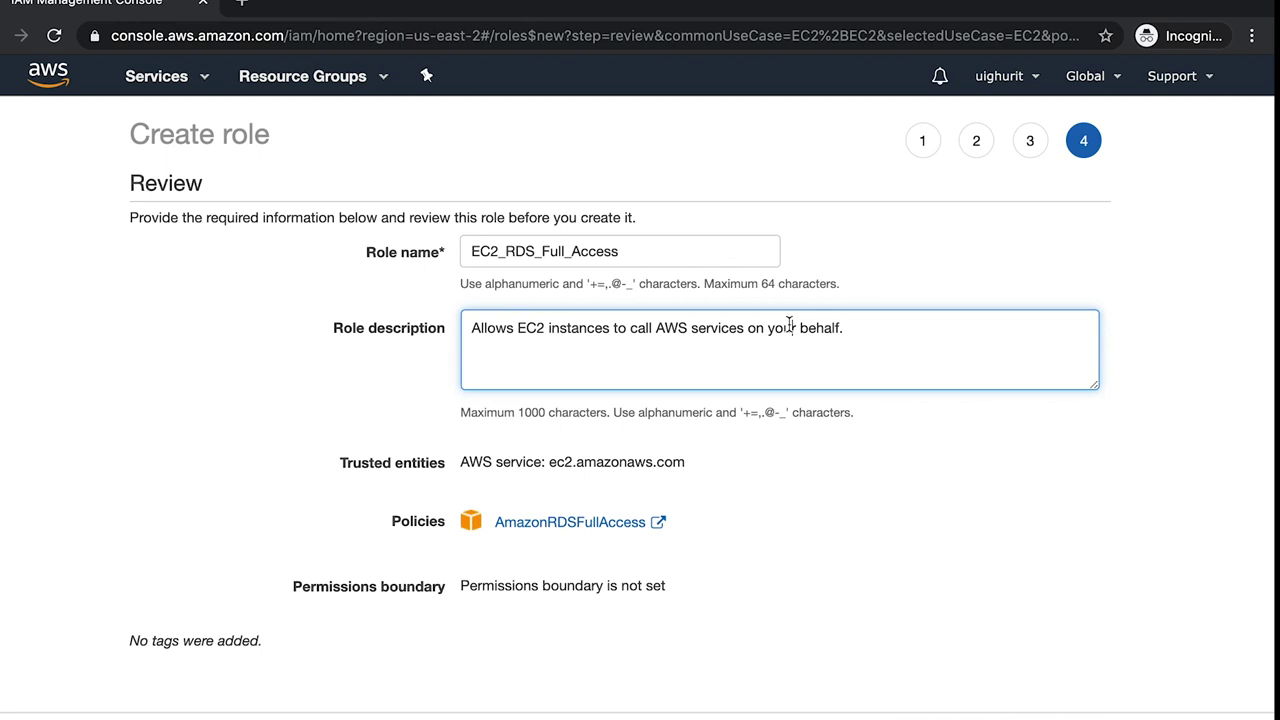
{"action": "left_click", "coordinate": [887, 330]}
{"action": "left_click", "coordinate": [813, 470]}
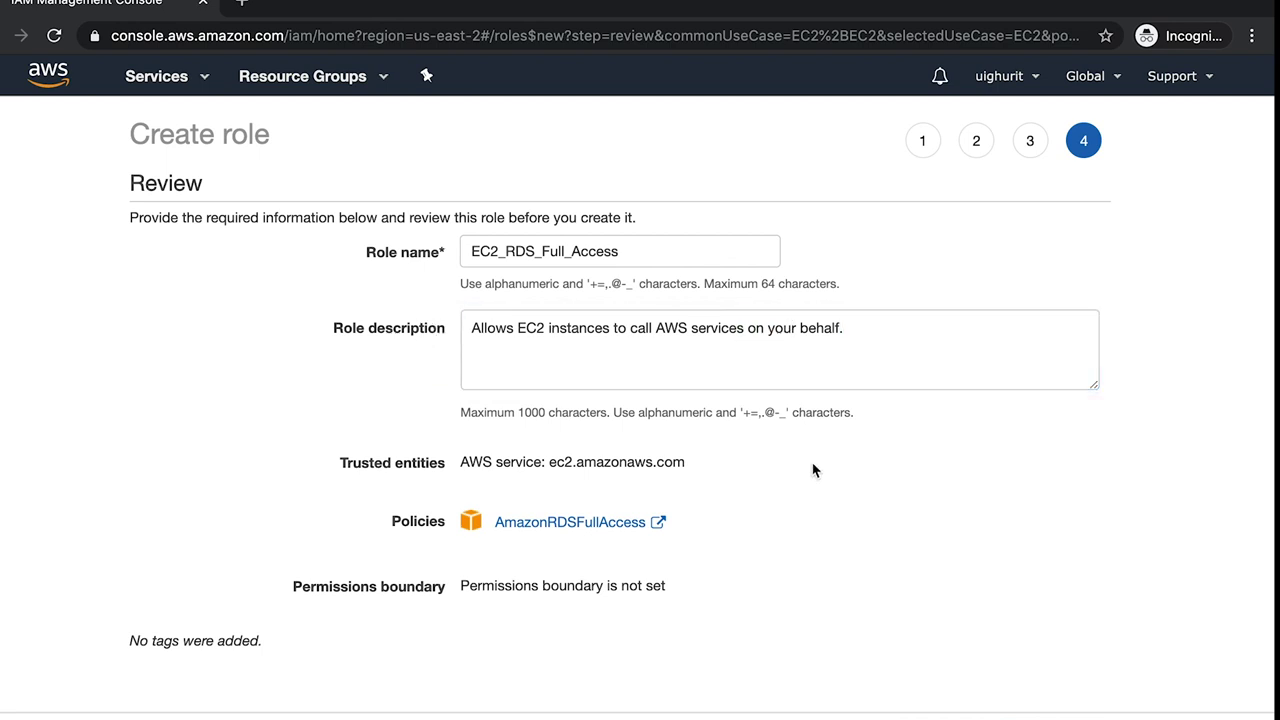
{"action": "scroll", "coordinate": [895, 530], "scroll_direction": "down", "scroll_amount": 1}
{"action": "key", "text": "Return"}
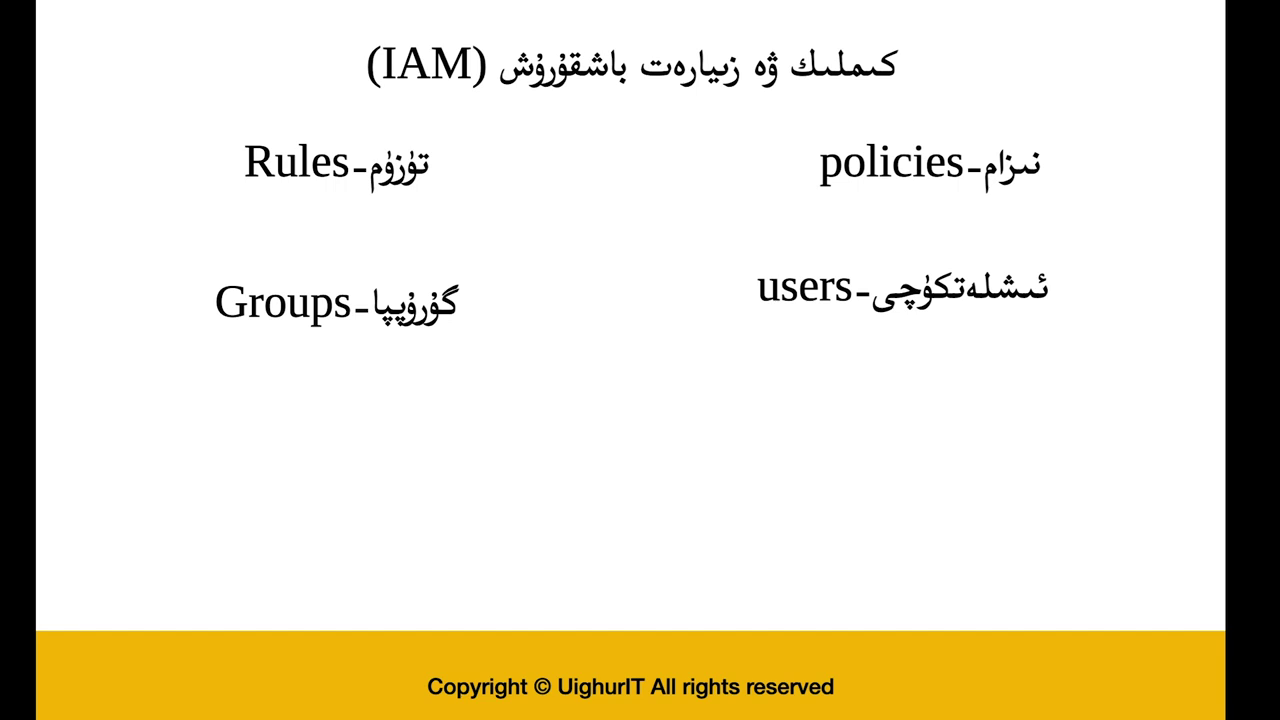
{"action": "key", "text": "Right"}
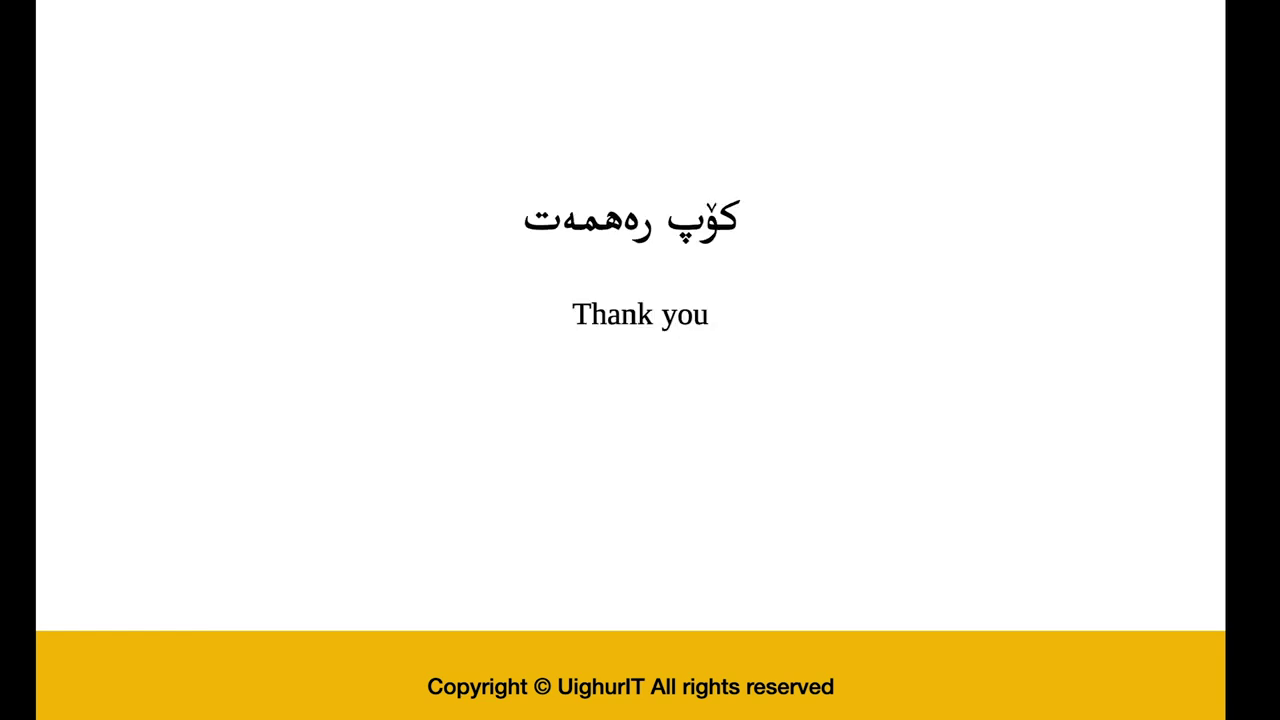